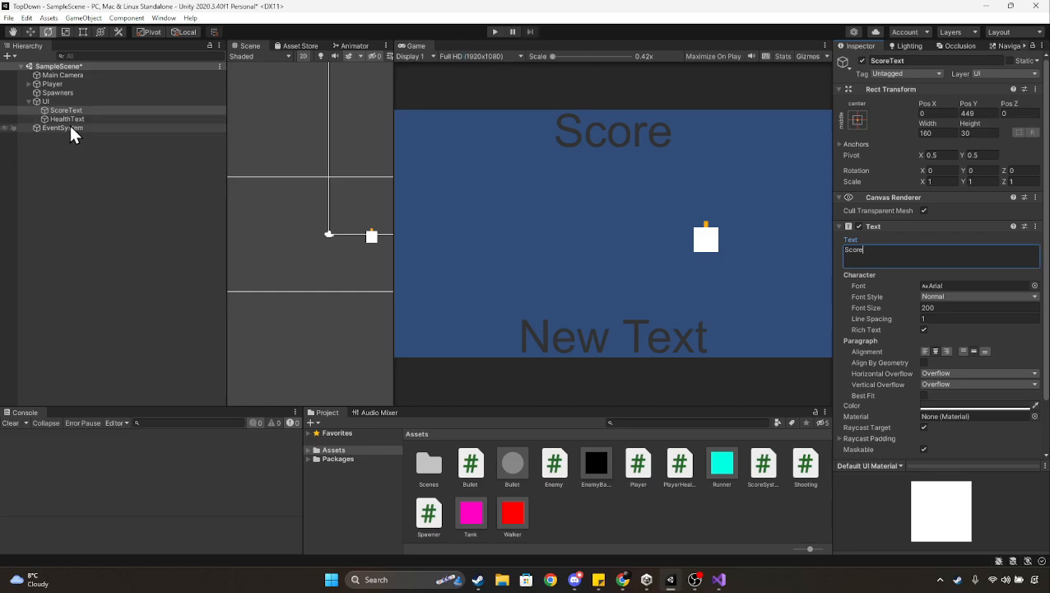
Step: Set the displayed text of the HealthText object to "Health"
left_click(66, 118)
key("ctrl+a")
key("Caps_Lock")
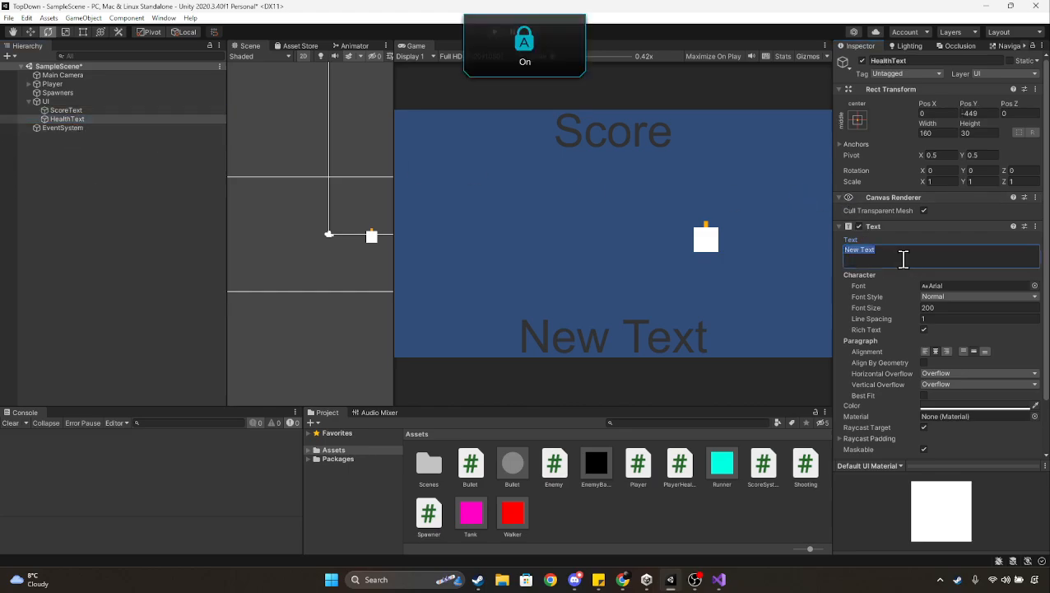
type("H")
key("Caps_Lock")
type("ealth")
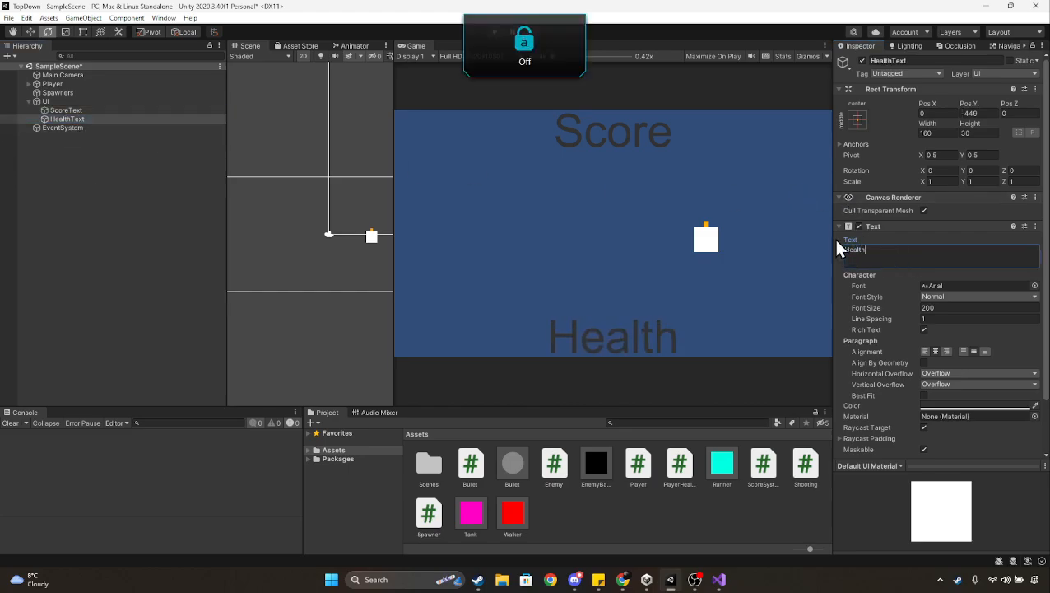
left_click(48, 176)
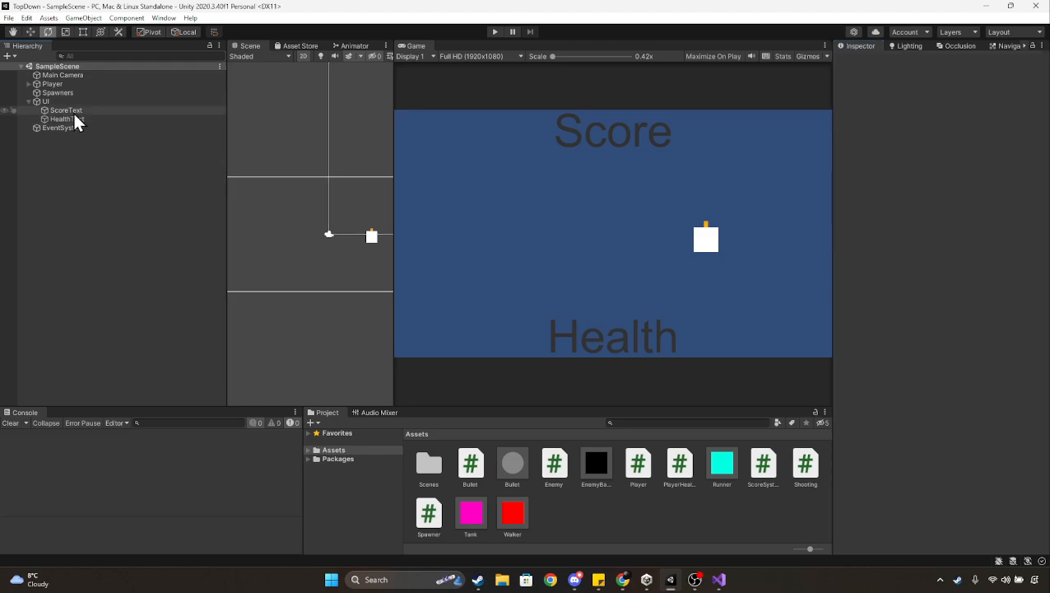
Step: Play-test the scene by moving the player and shooting at enemies to check the score and health texts, then stop the game
left_click(496, 31)
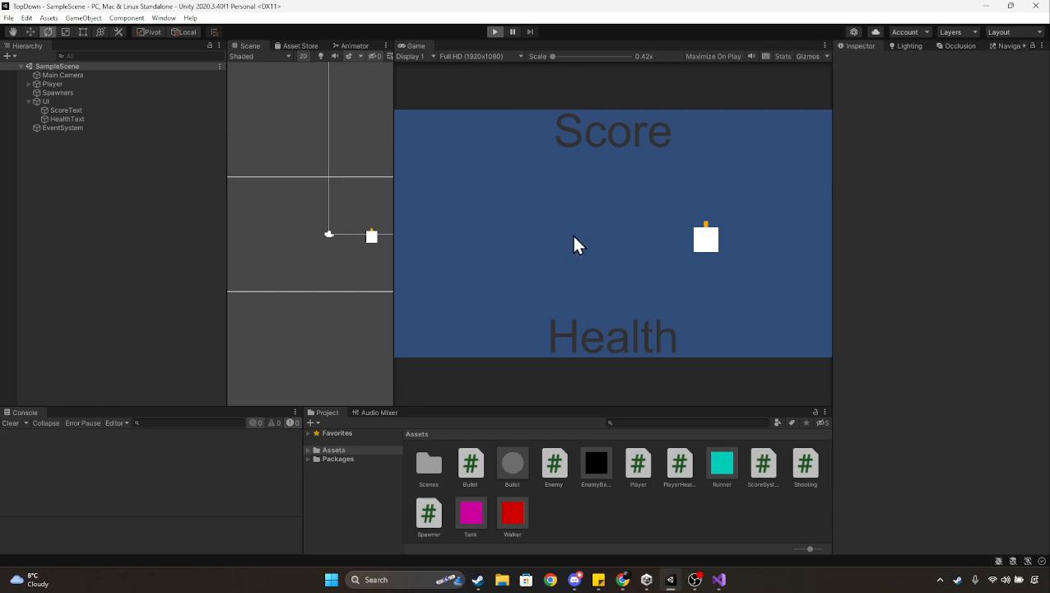
key("a")
key("s")
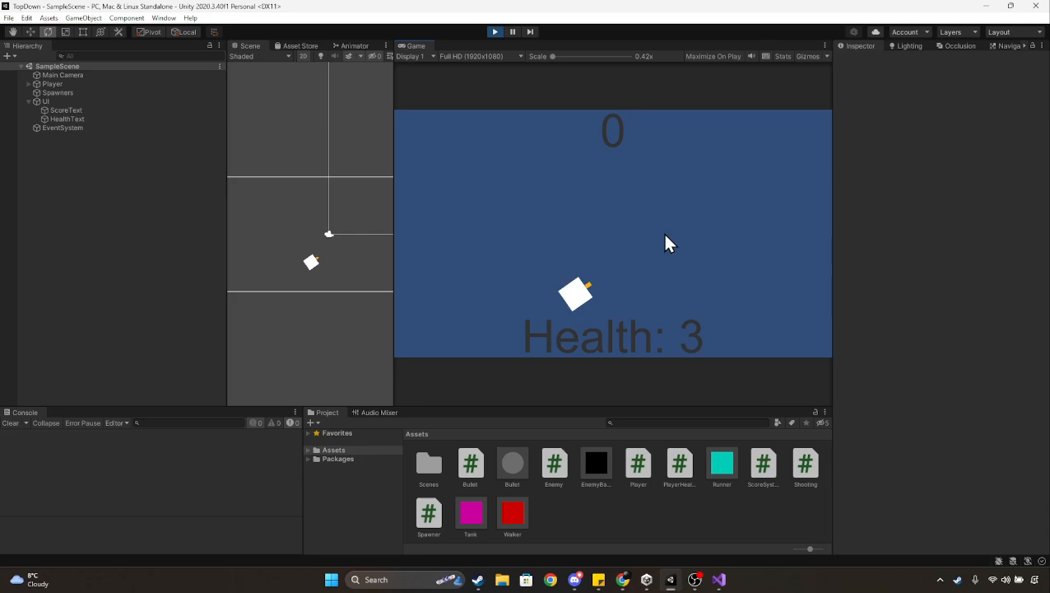
key("w")
key("d")
key("a")
key("s")
left_click(492, 350)
key("w")
left_click(495, 349)
left_click(508, 328)
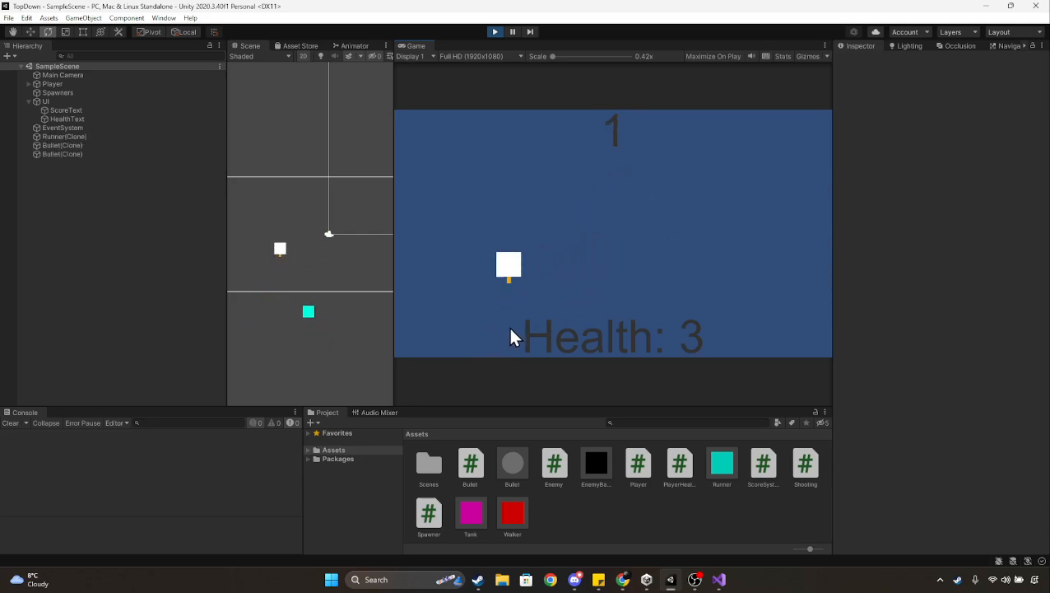
key("d")
left_click(568, 311)
key("a")
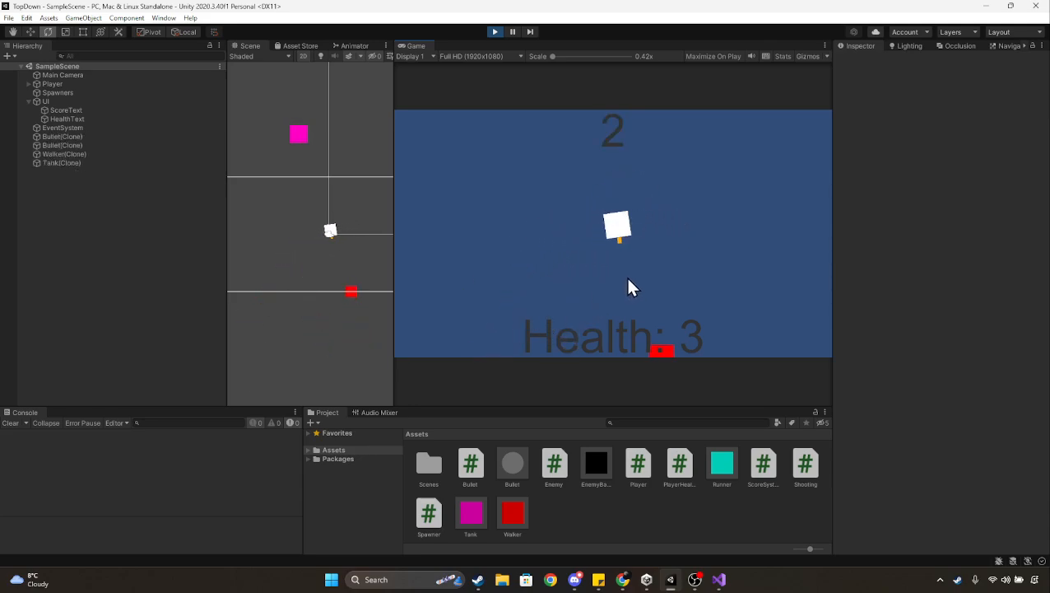
key("s")
key("d")
left_click(616, 320)
key("w")
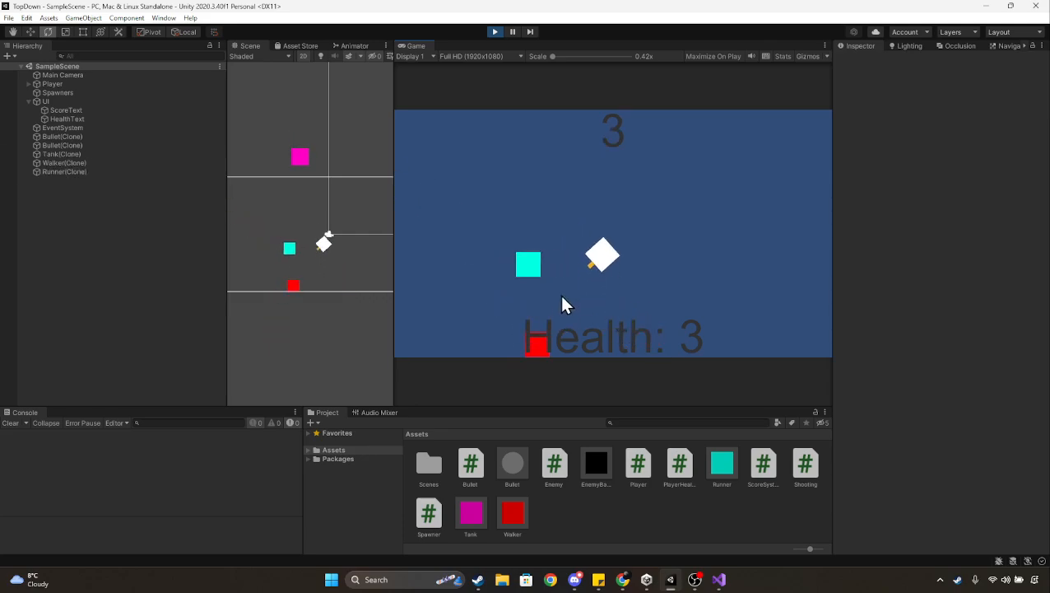
key("a")
key("s")
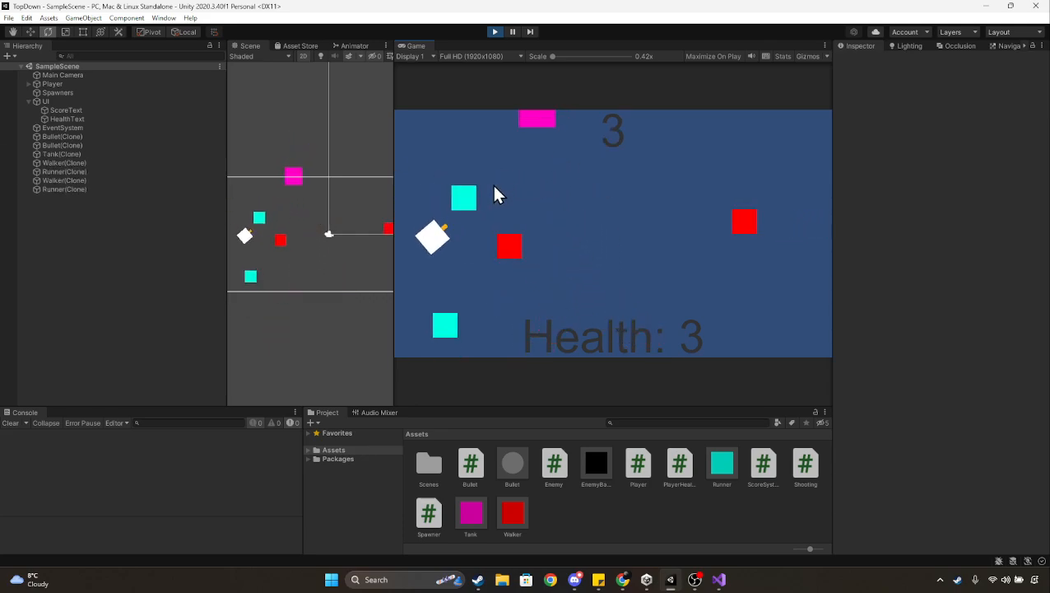
key("d")
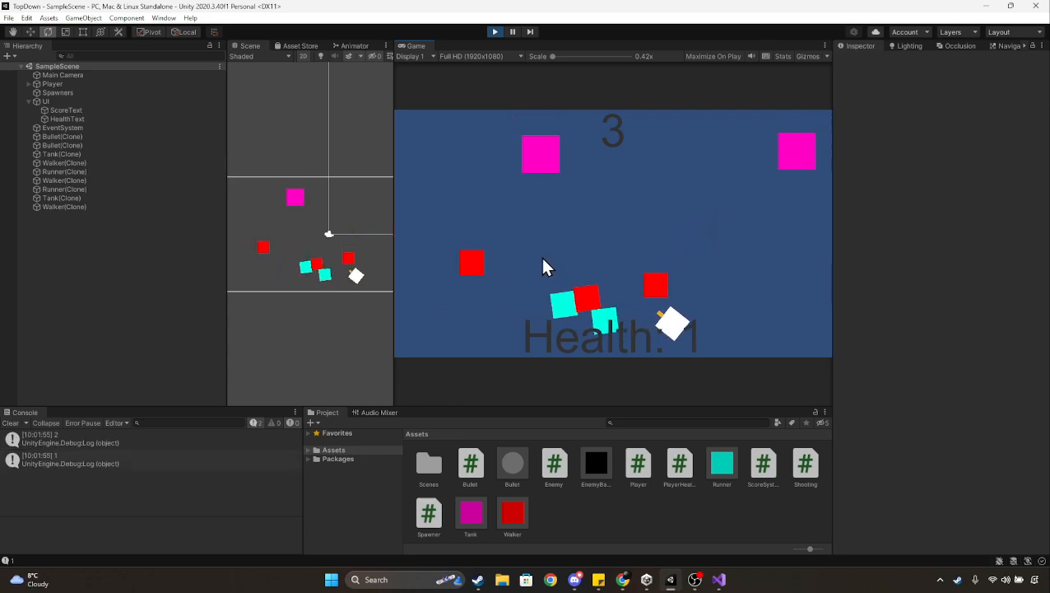
key("w")
key("a")
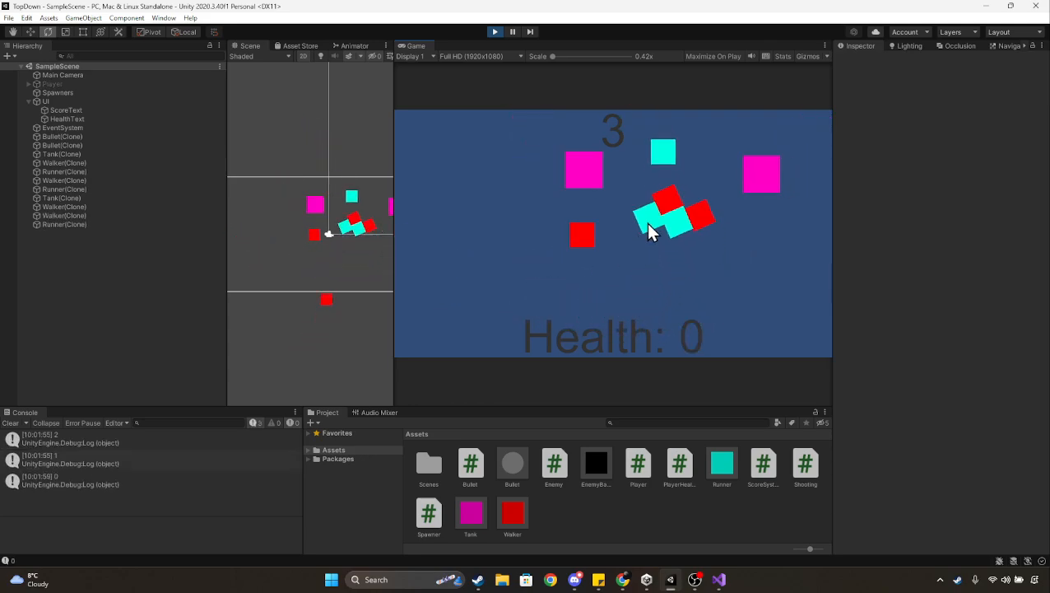
left_click(495, 31)
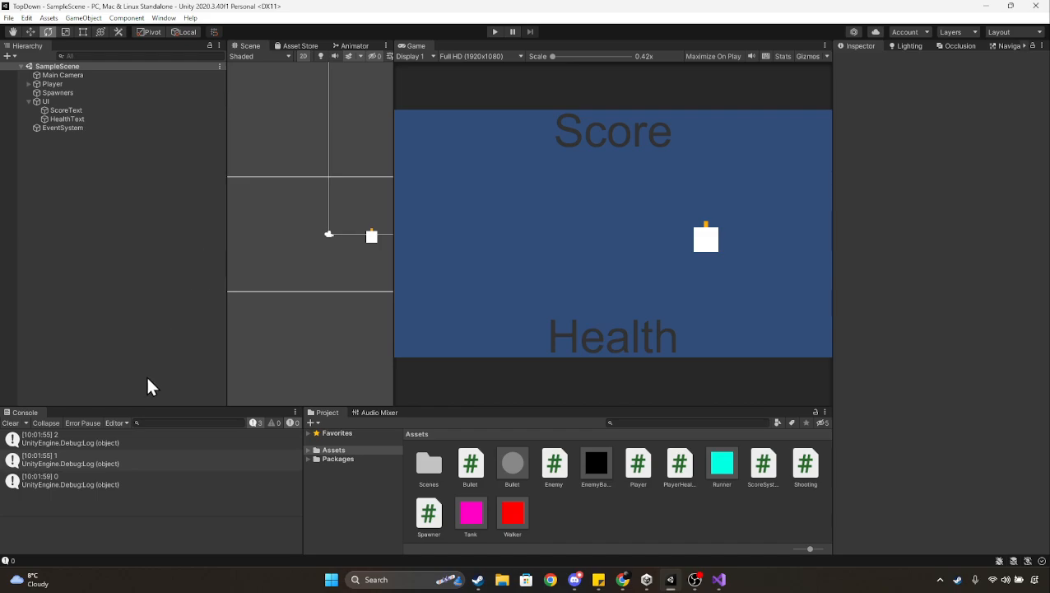
Step: Switch to Visual Studio and add the comment "//player movement" above the direction line in the Update method of Enemy.cs
left_click(720, 580)
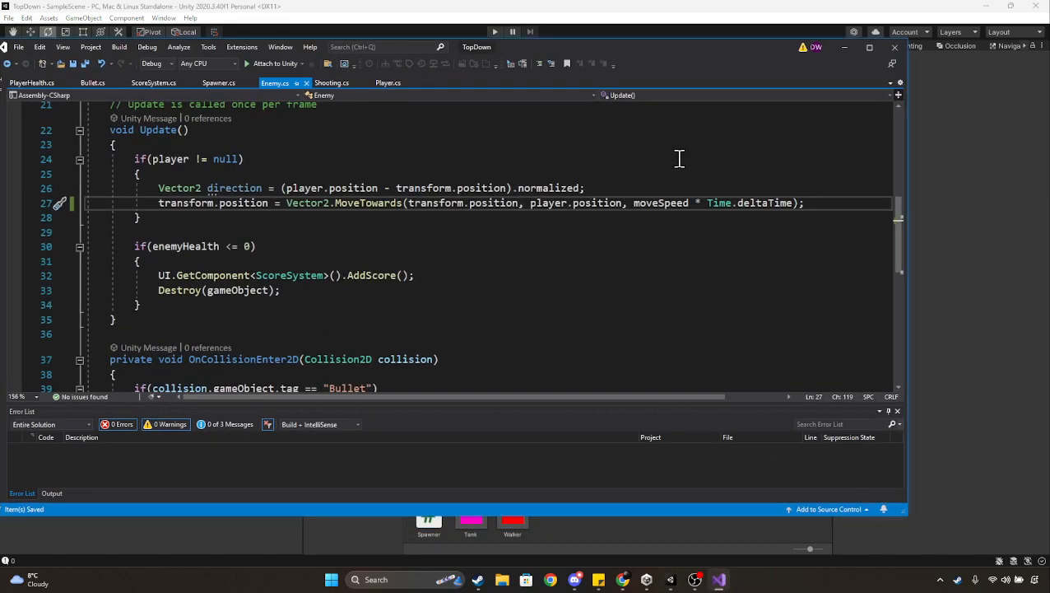
key("alt+Tab")
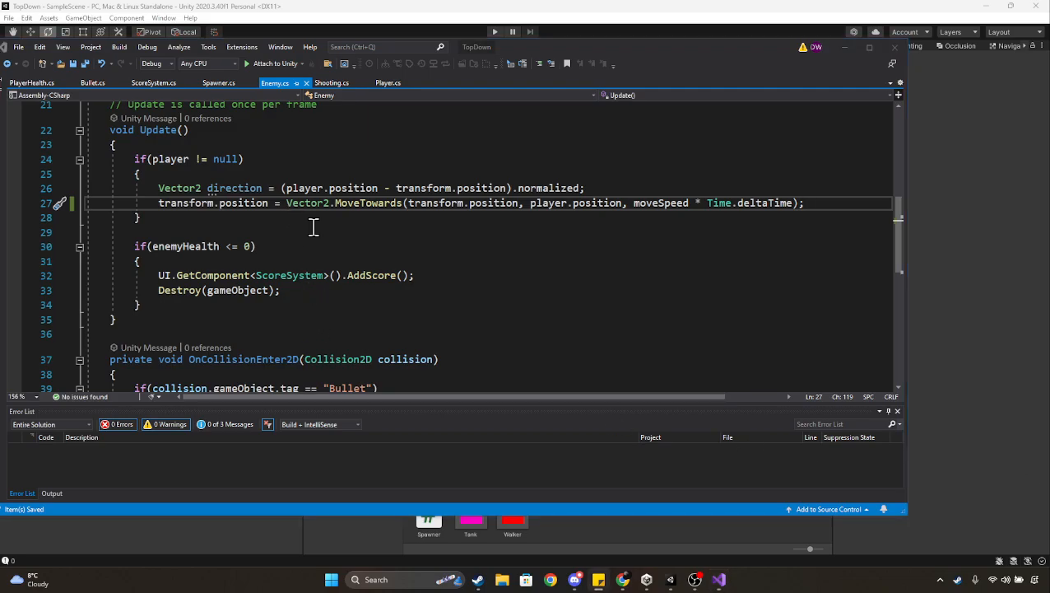
left_click(821, 205)
scroll(822, 207, "up", 1)
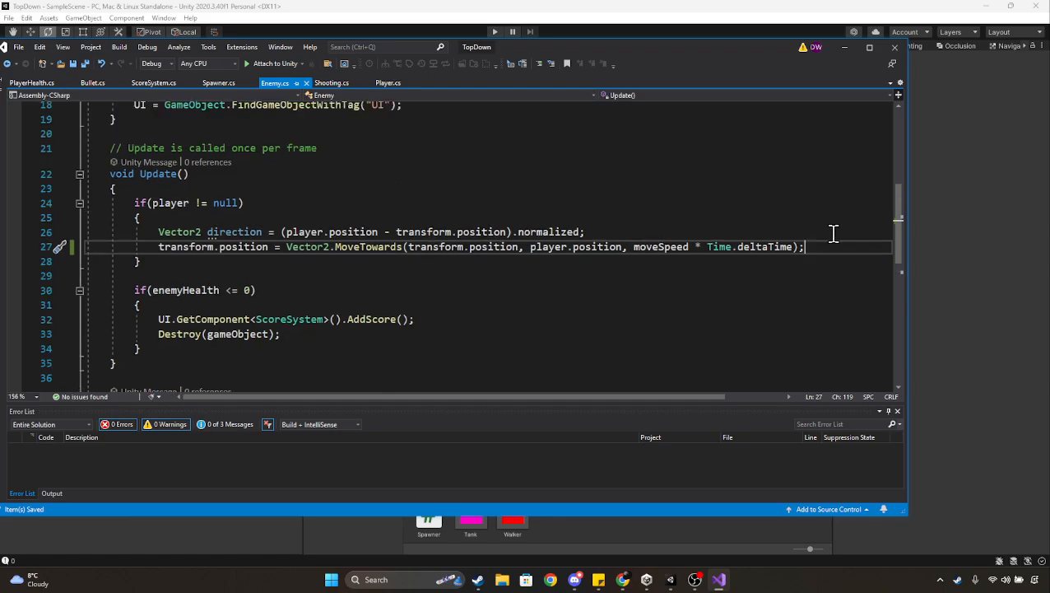
scroll(836, 259, "up", 2)
scroll(322, 286, "down", 2)
left_click(674, 214)
key("Return")
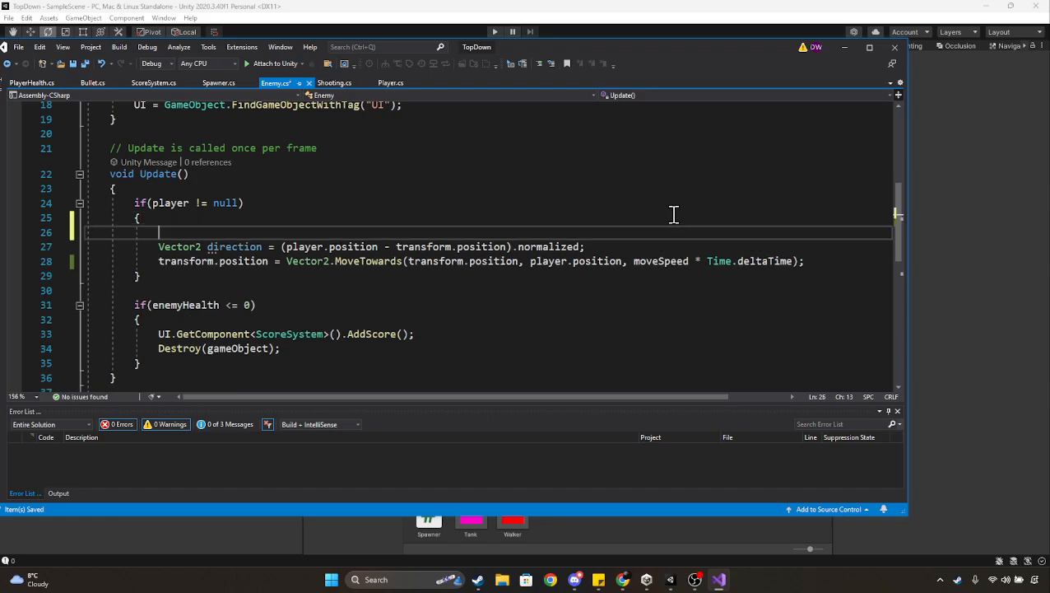
type("//player movement")
Step: Reword the movement comment to "//enemy movement" and add an "//enemy rotation" comment below the MoveTowards line
left_click(799, 262)
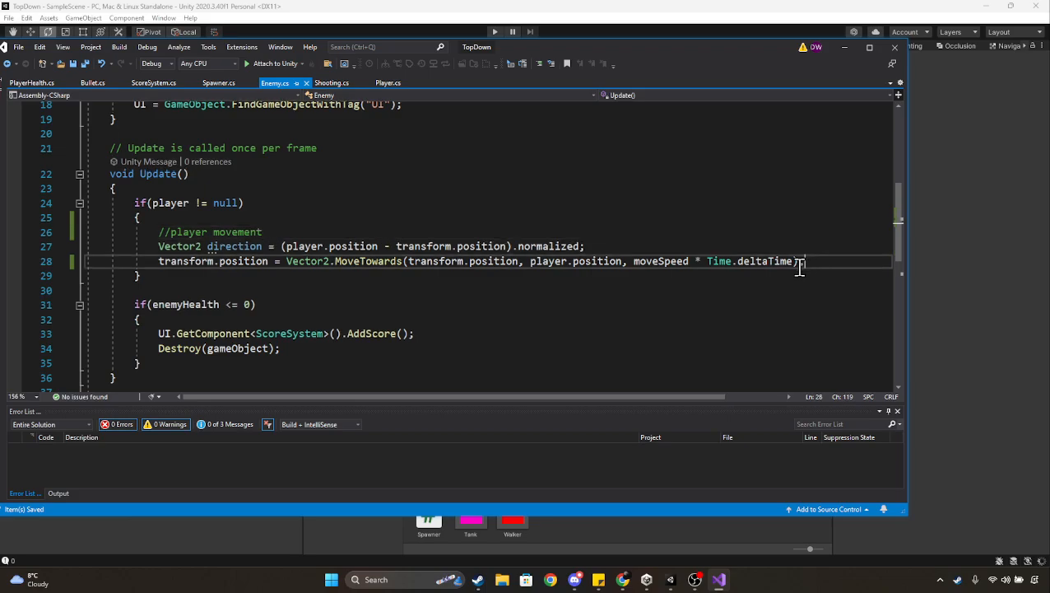
key("Return")
key("Return")
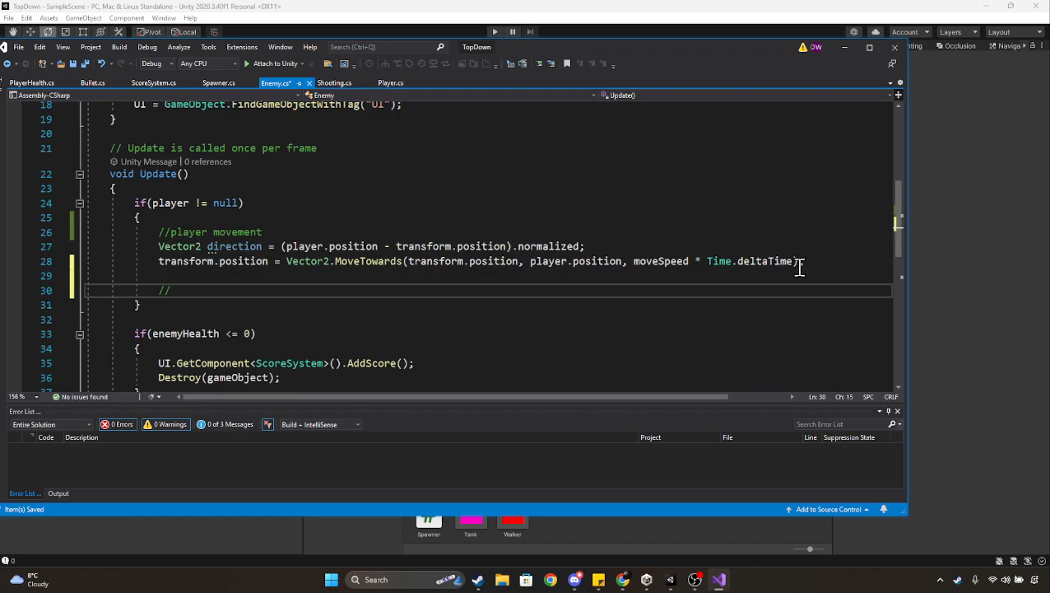
double_click(193, 232)
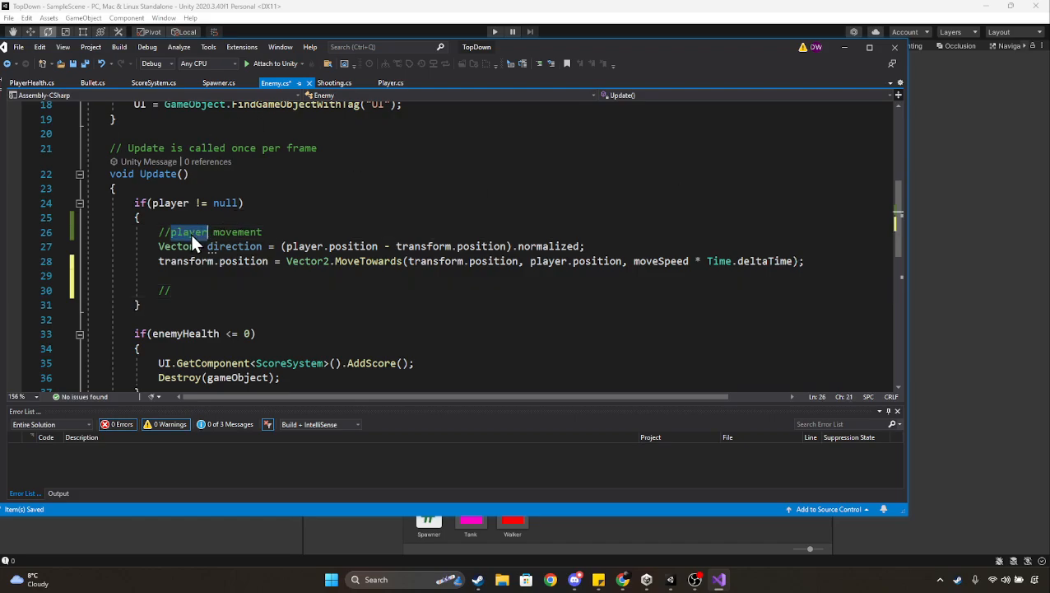
type("enem")
left_click(186, 293)
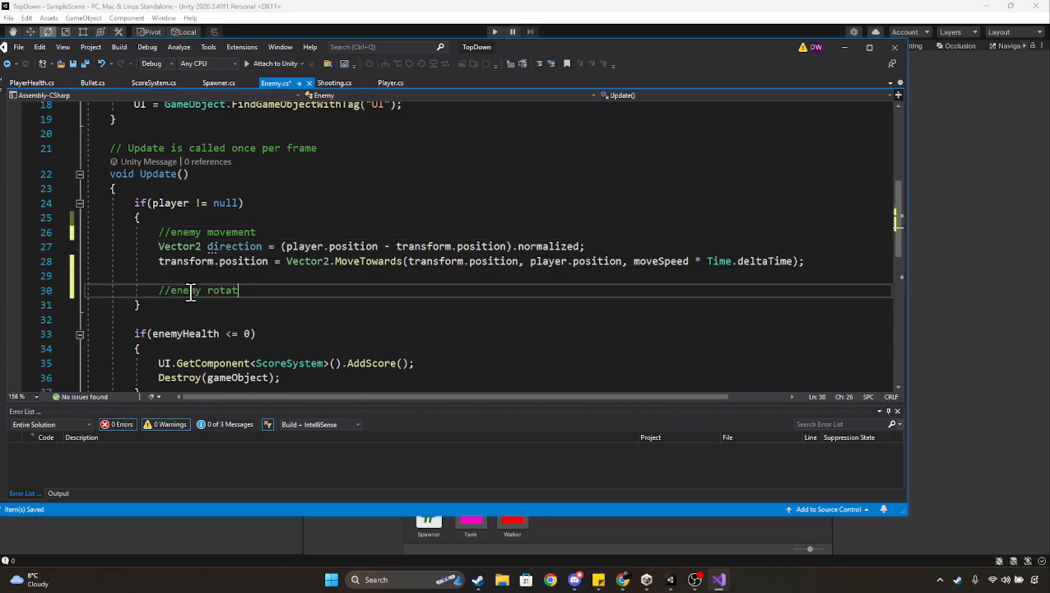
type("enemy rotation")
key("Return")
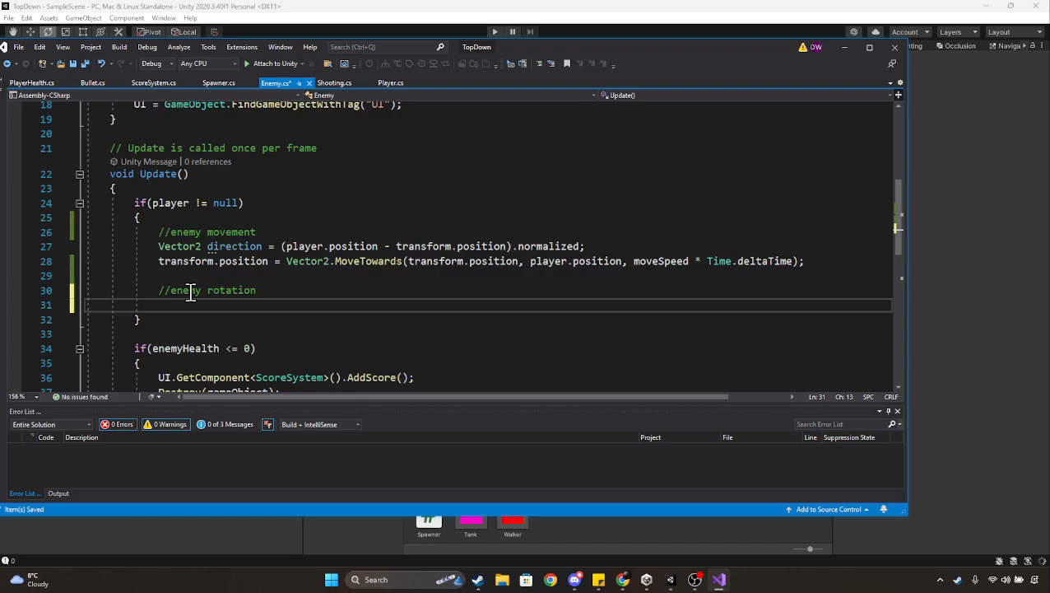
Step: Declare a float named angle under the enemy rotation comment, assigned Mathf.Atan2(direction.y, direction.x)
type("float angle =")
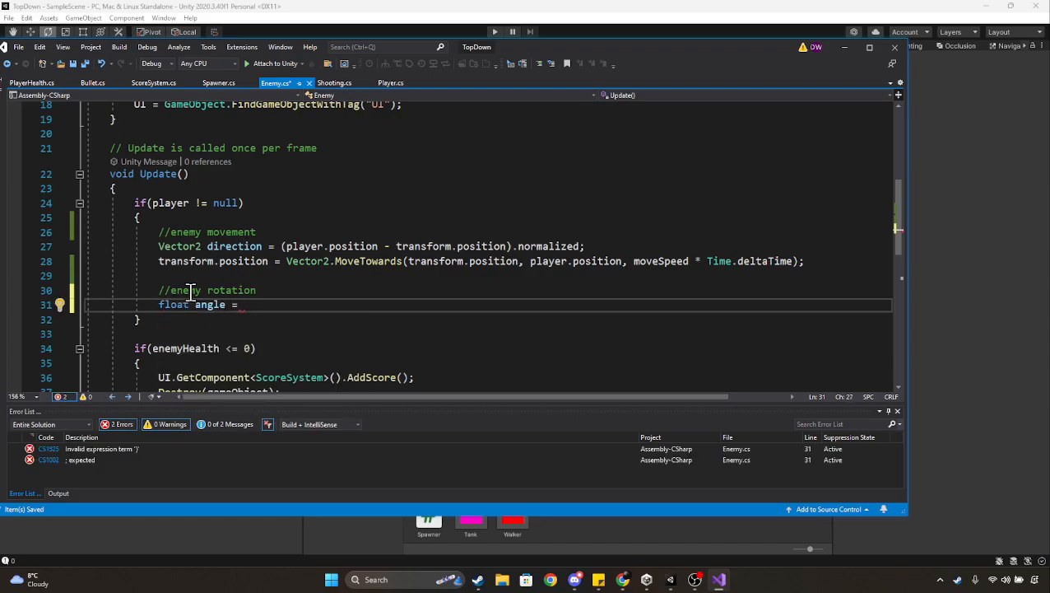
key("Caps_Lock")
type("M")
key("Caps_Lock")
type("athf")
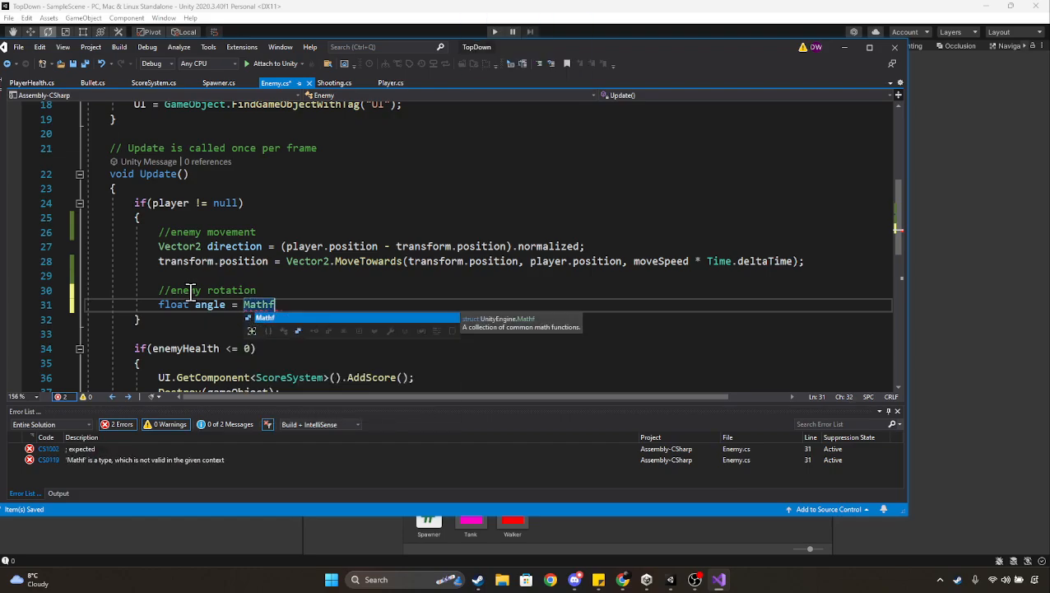
type(".ata")
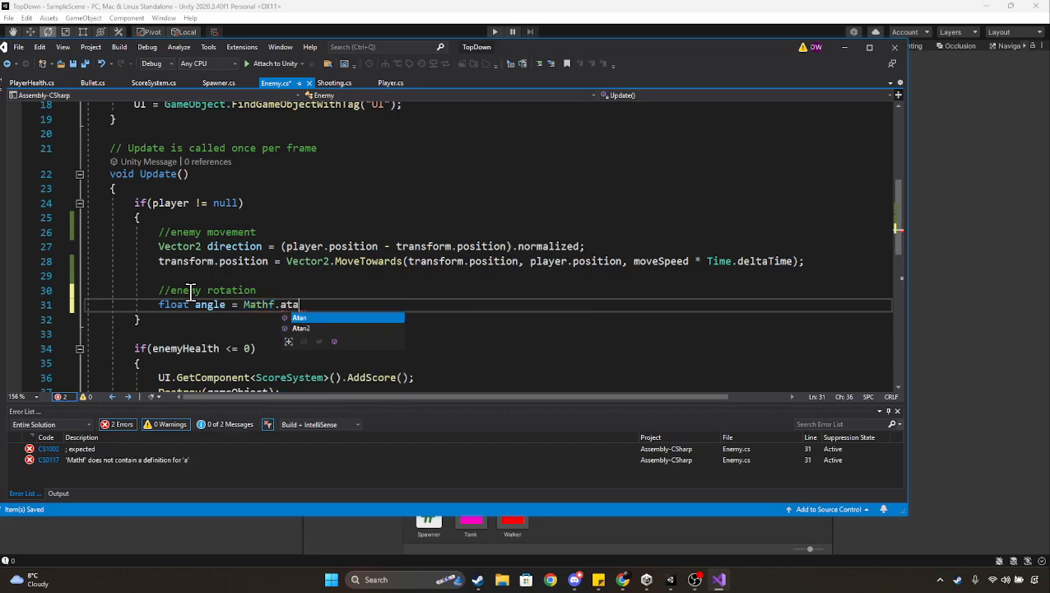
key("Down")
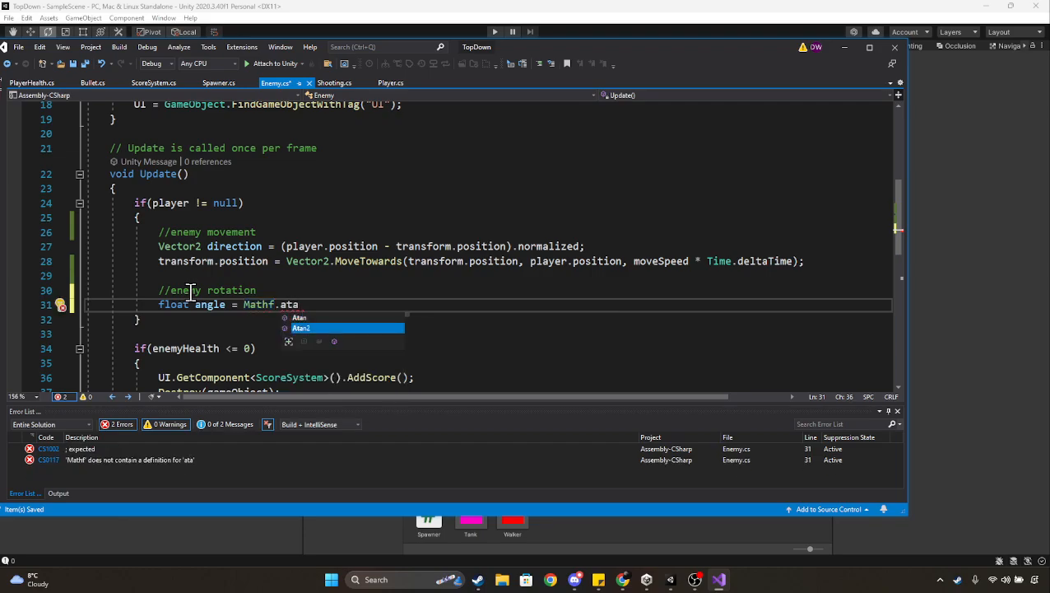
key("Tab")
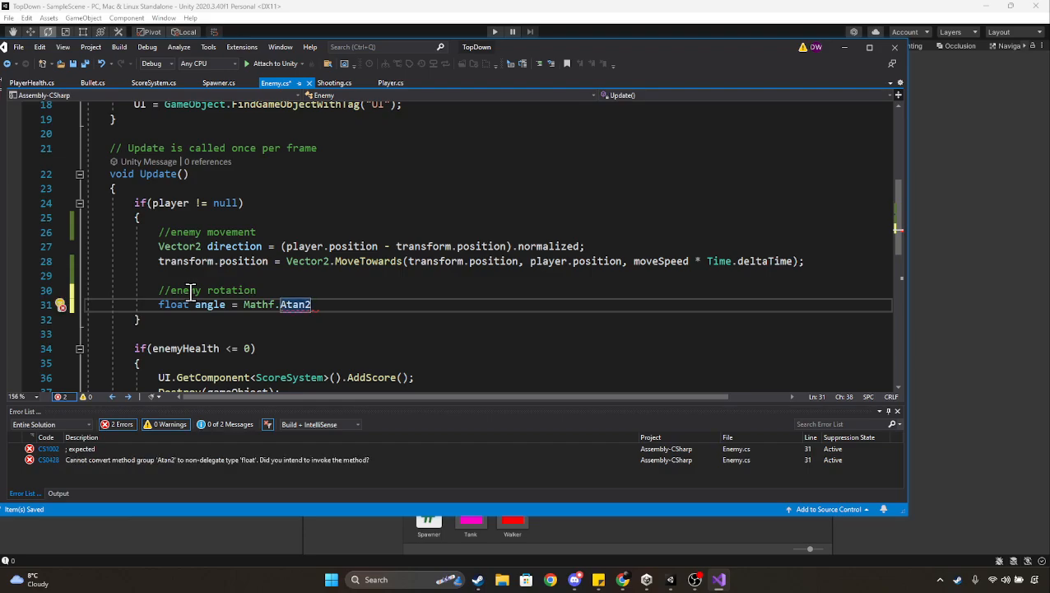
type("(direction")
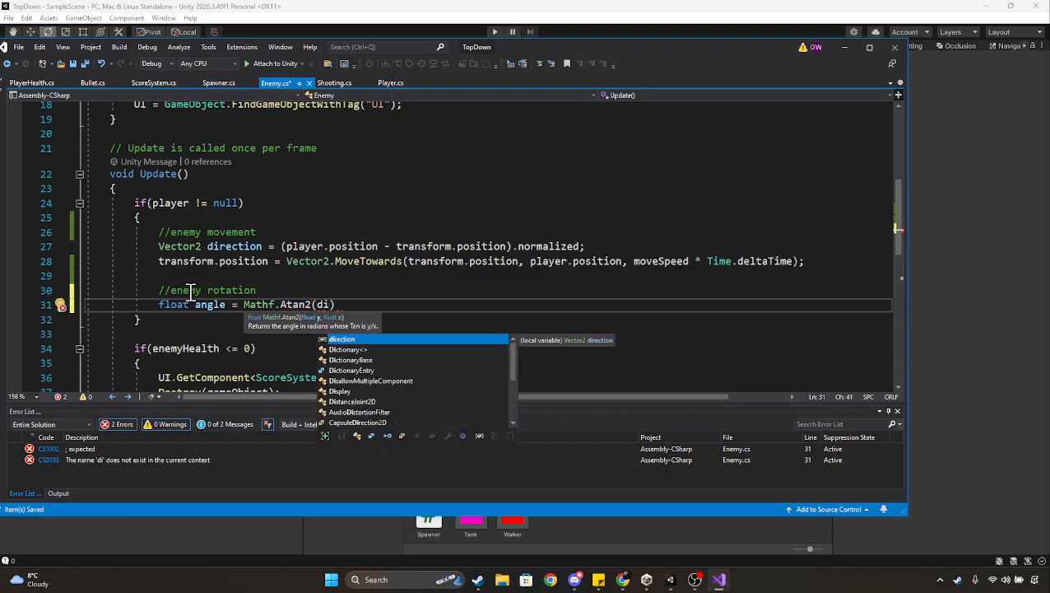
type(".y, ")
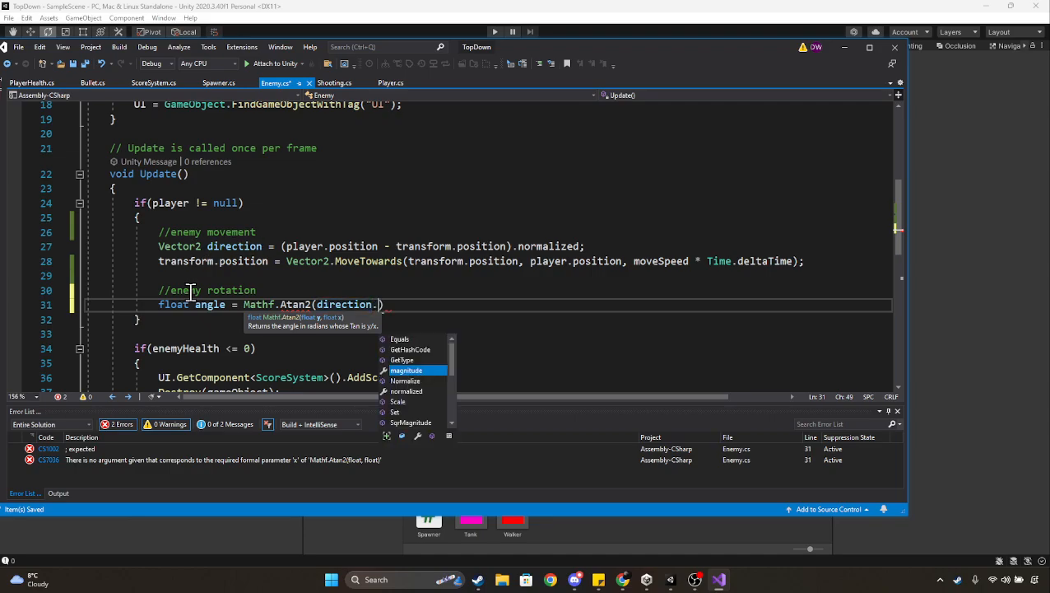
type("direction.")
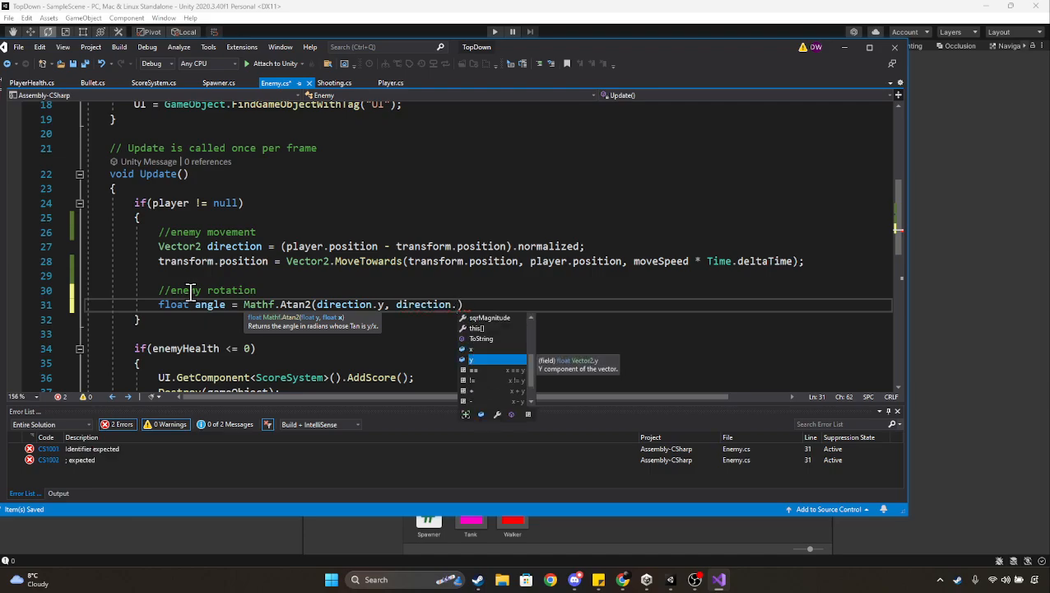
type("x)")
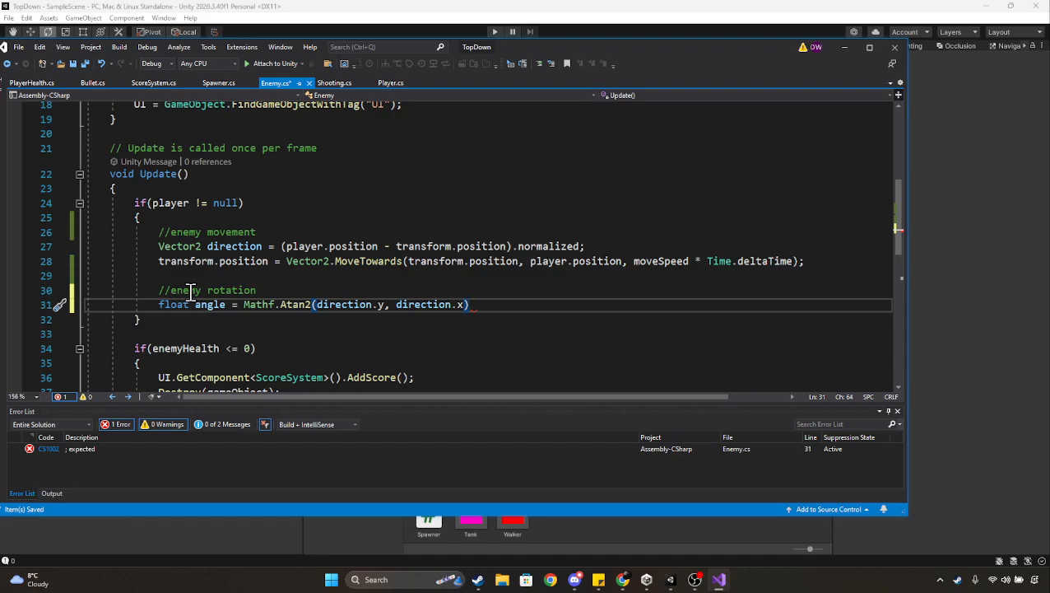
Step: Complete the angle expression with * Mathf.Rad2Deg - 90f, ending the statement after Rad2Deg and commenting out the - 90f part
scroll(473, 236, "up", 1, "ctrl")
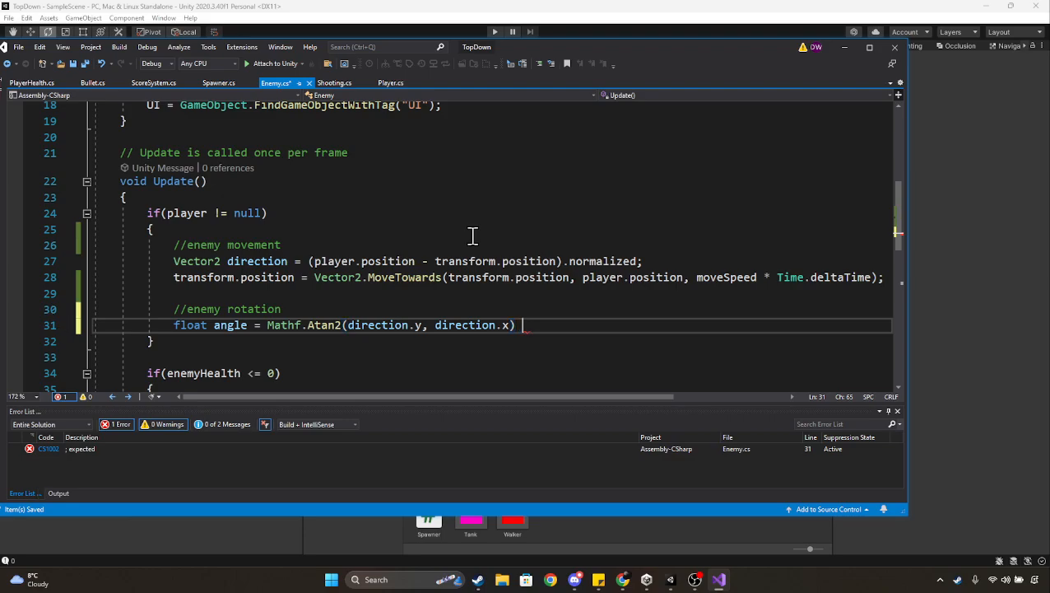
type("* math")
key("Tab")
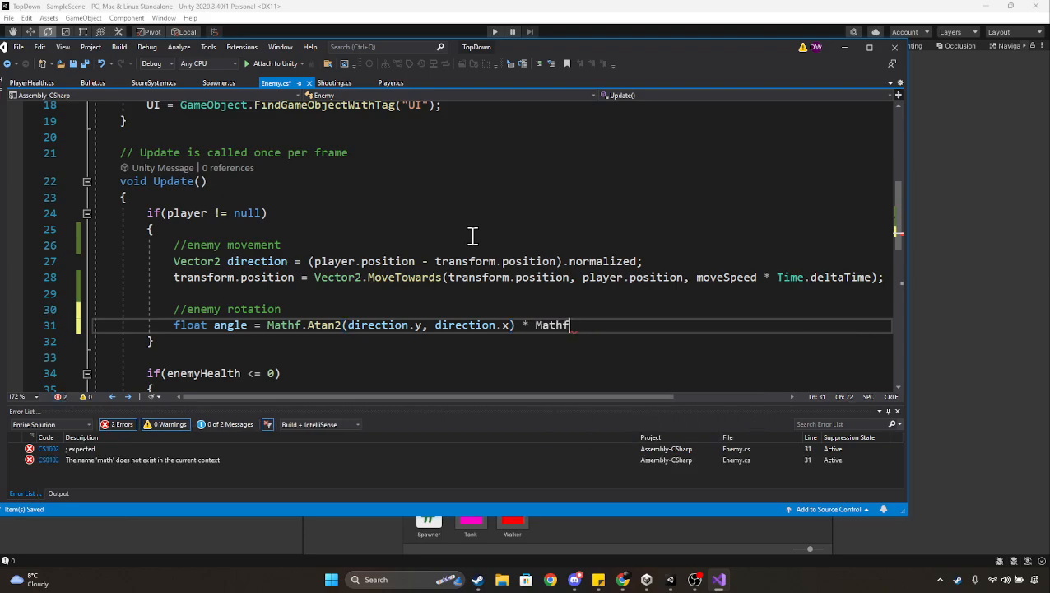
type(".ra")
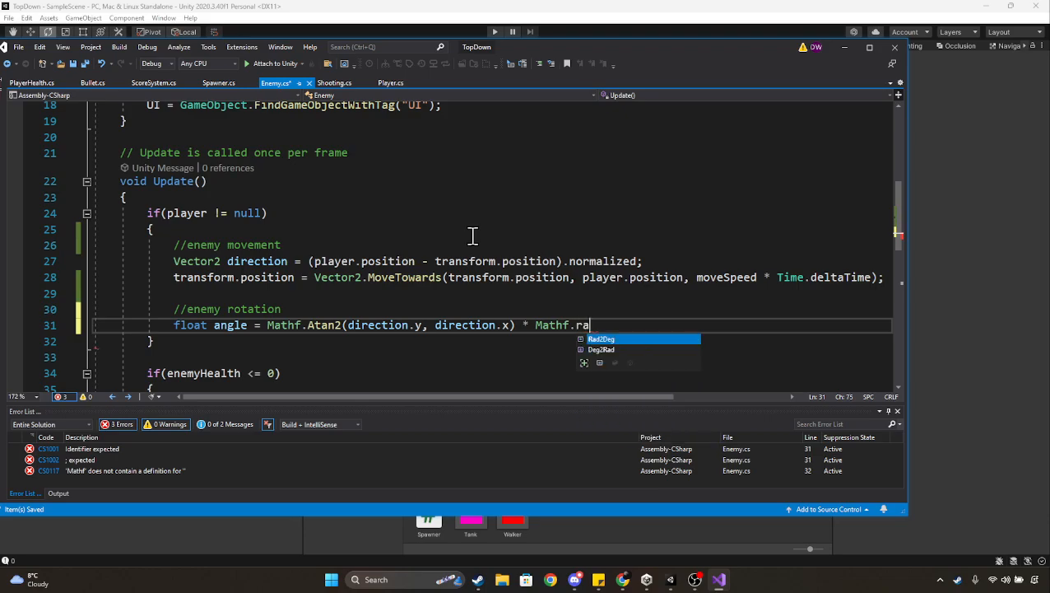
key("Tab")
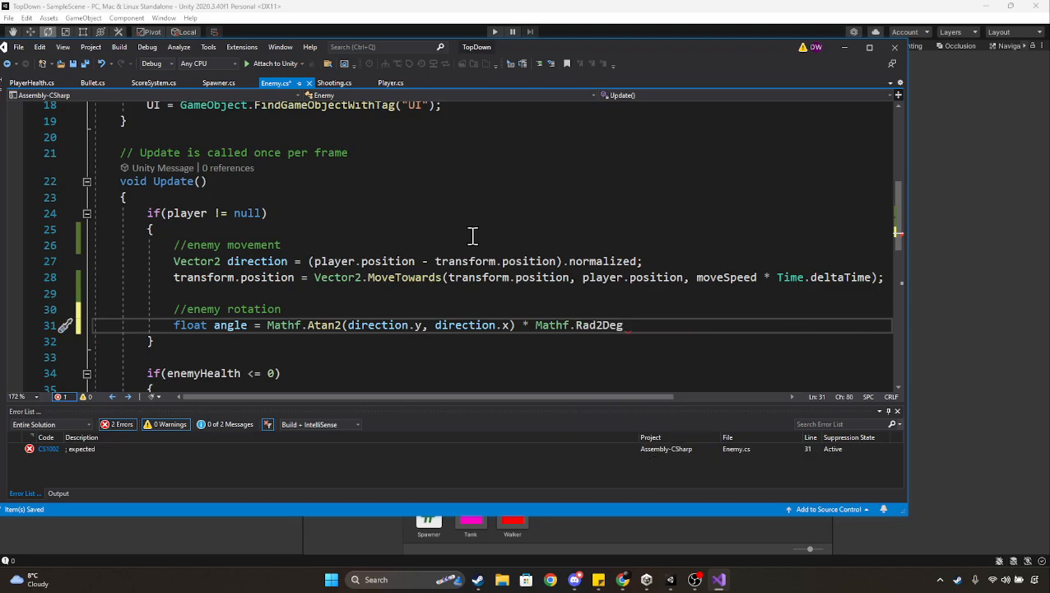
type("- 90")
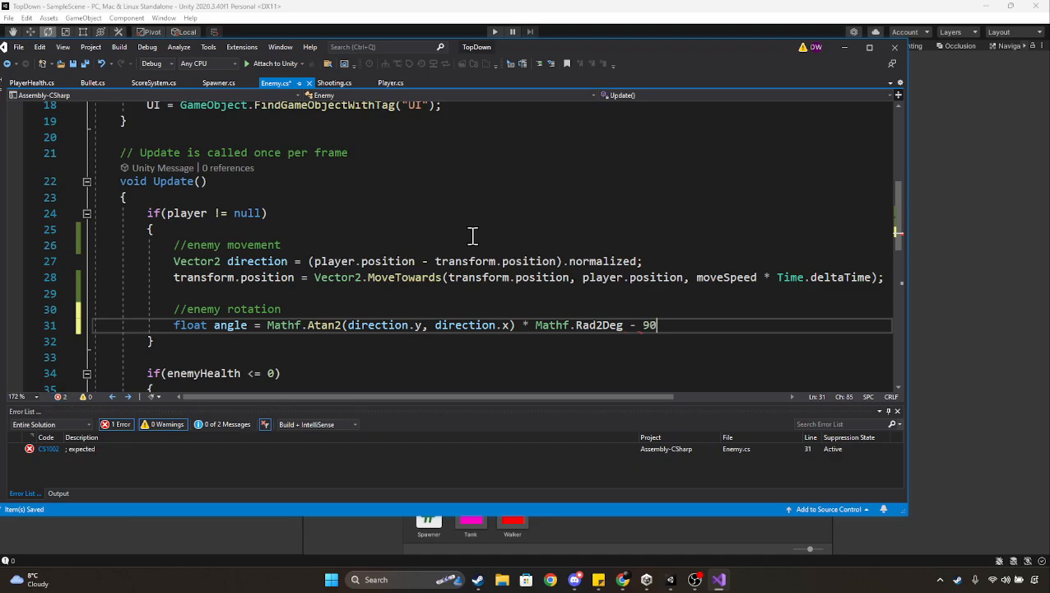
type("f;")
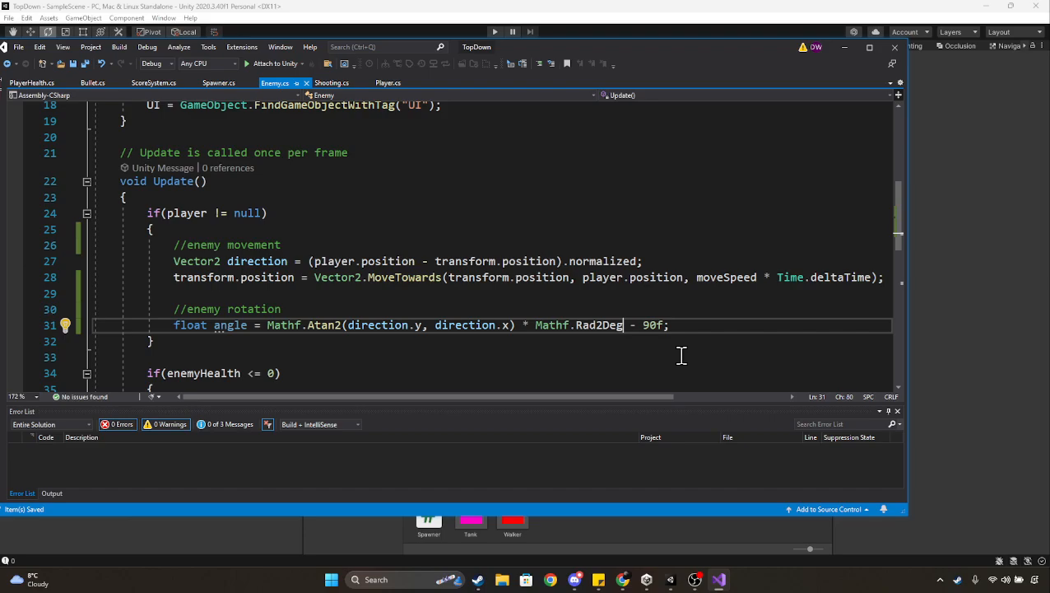
type("; //")
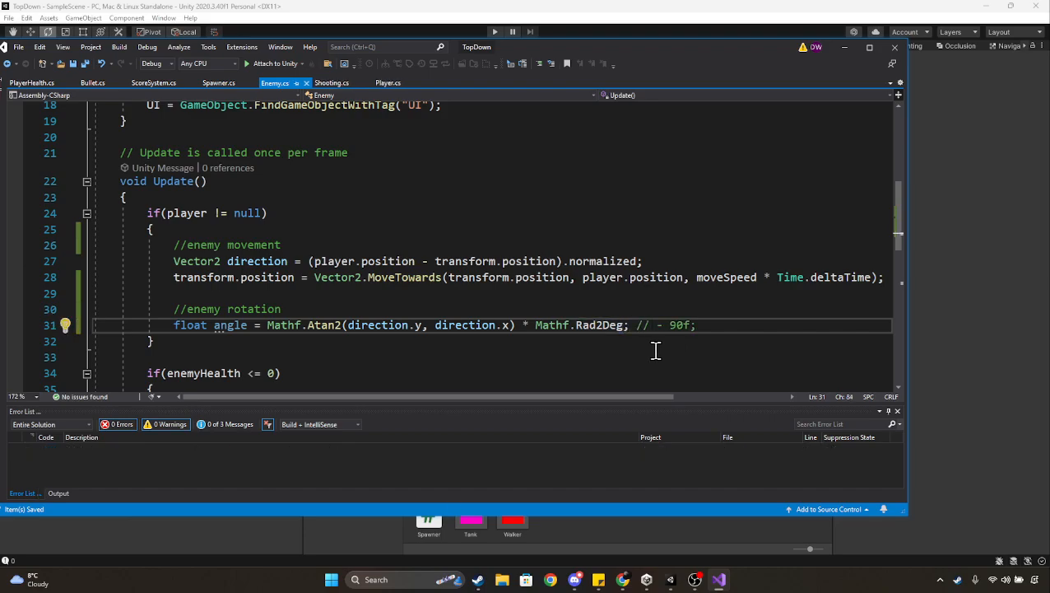
Step: Begin a transform.rotation statement on a new line below the angle declaration
key("Return")
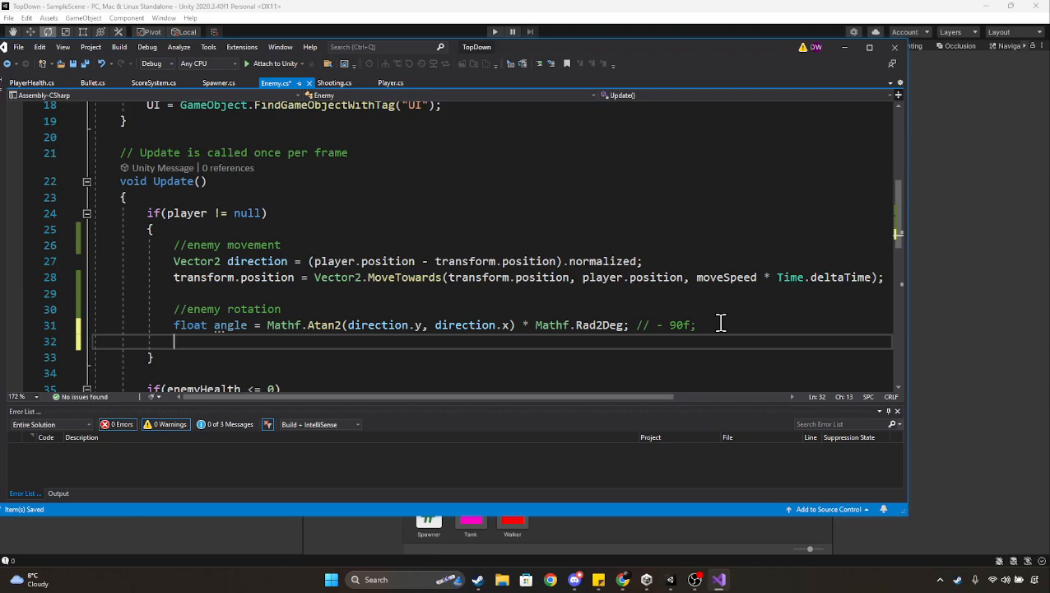
type("transform.f")
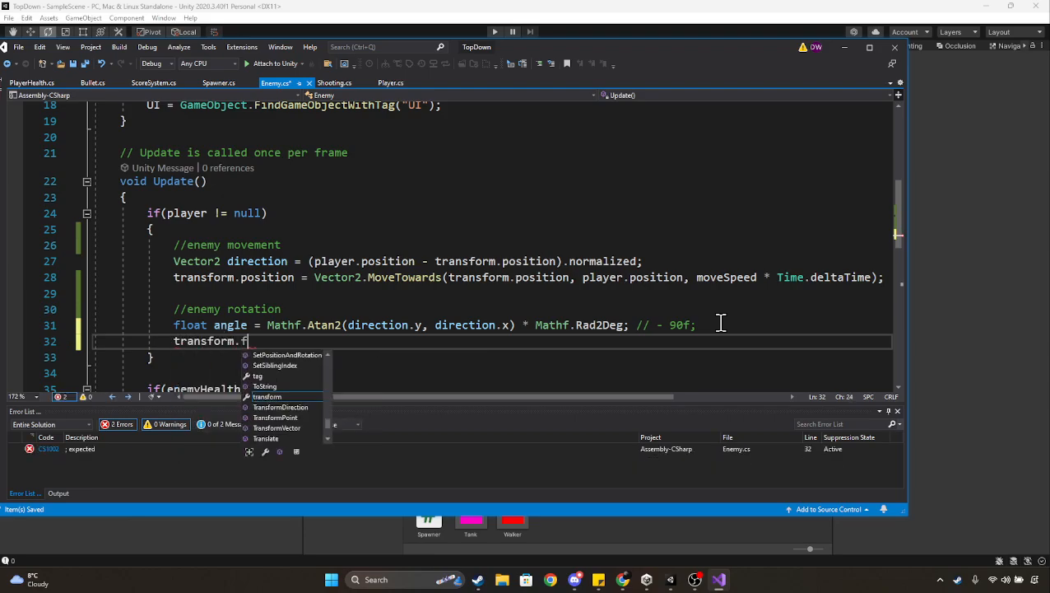
type("or")
key("BackSpace")
key("BackSpace")
key("BackSpace")
type("ra")
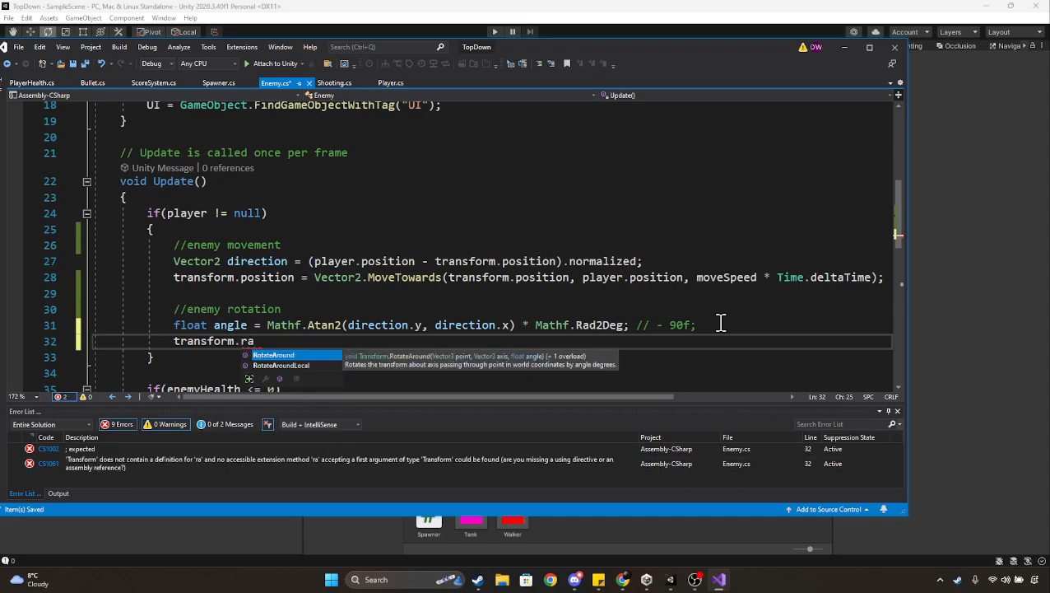
key("BackSpace")
type("otation")
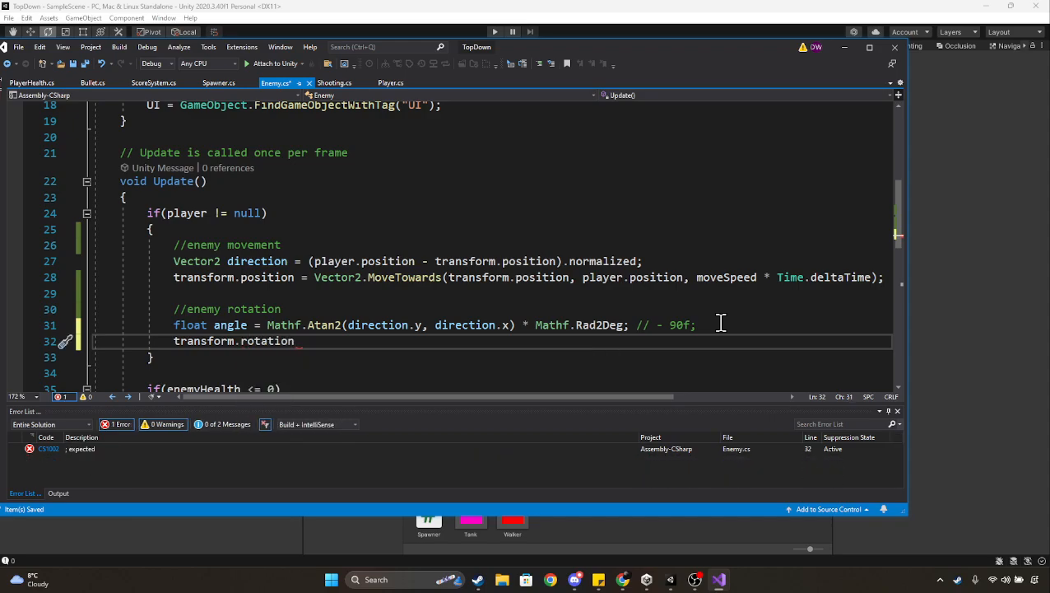
Step: Assign Quaternion.Euler(new Vector3(0, 0, angle)) to transform.rotation and save Enemy.cs
type(" = Qua")
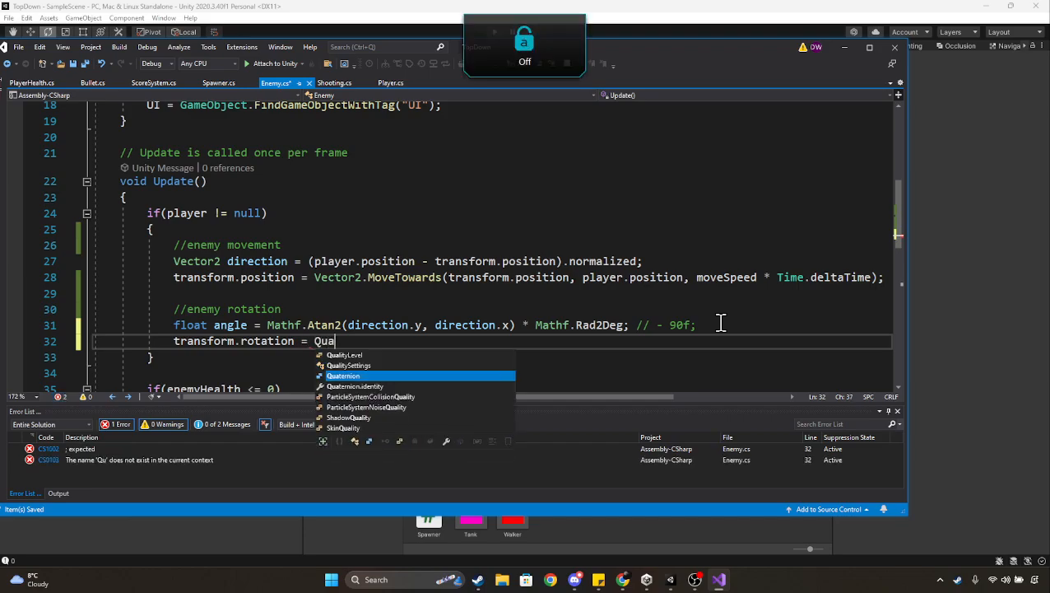
key("Tab")
type(".")
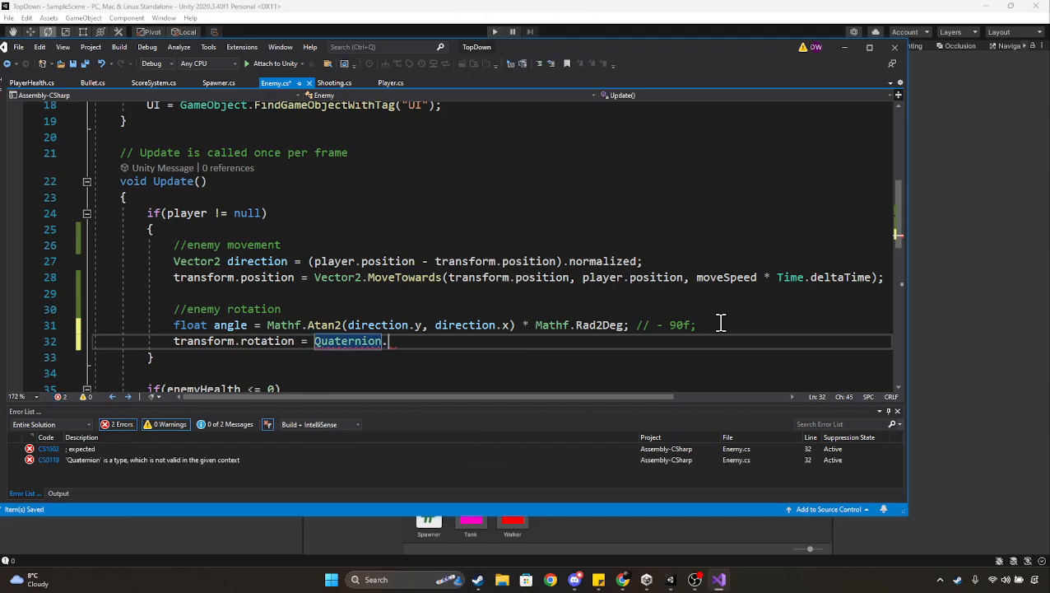
type("Eu")
key("Tab")
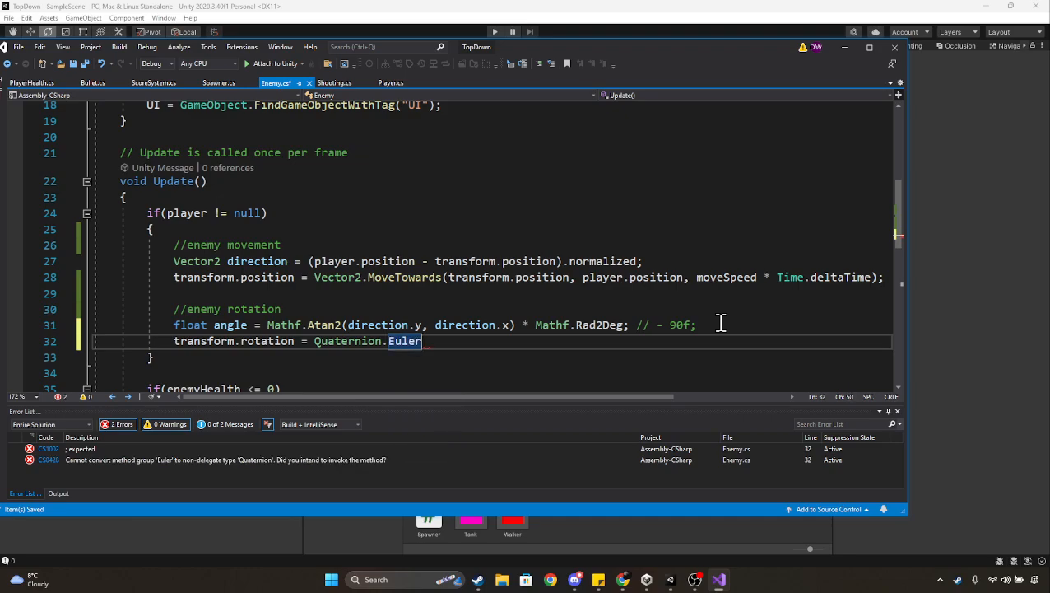
type("(new")
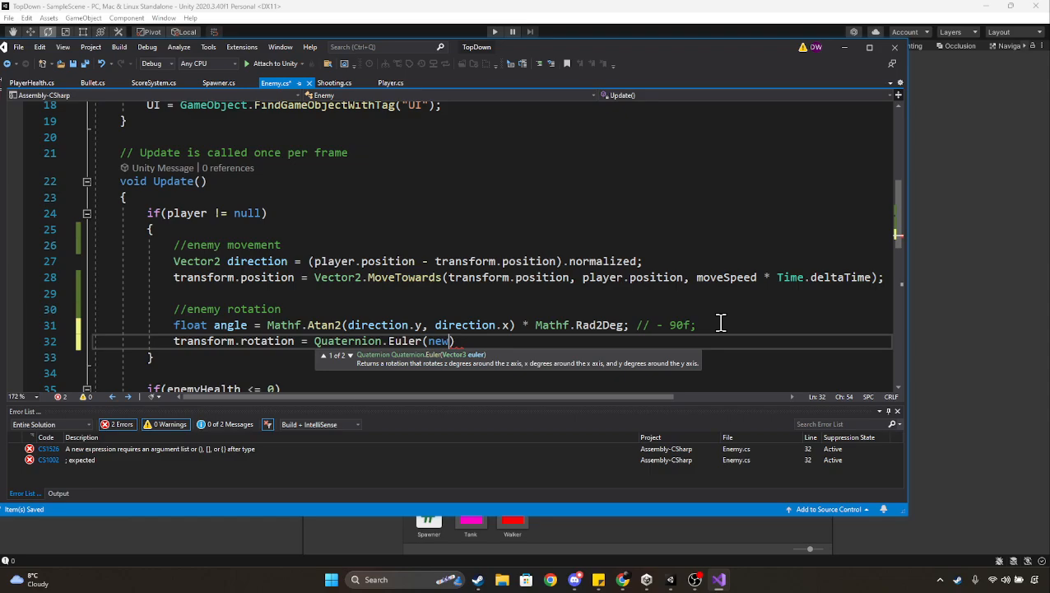
type(" Vec")
key("Tab")
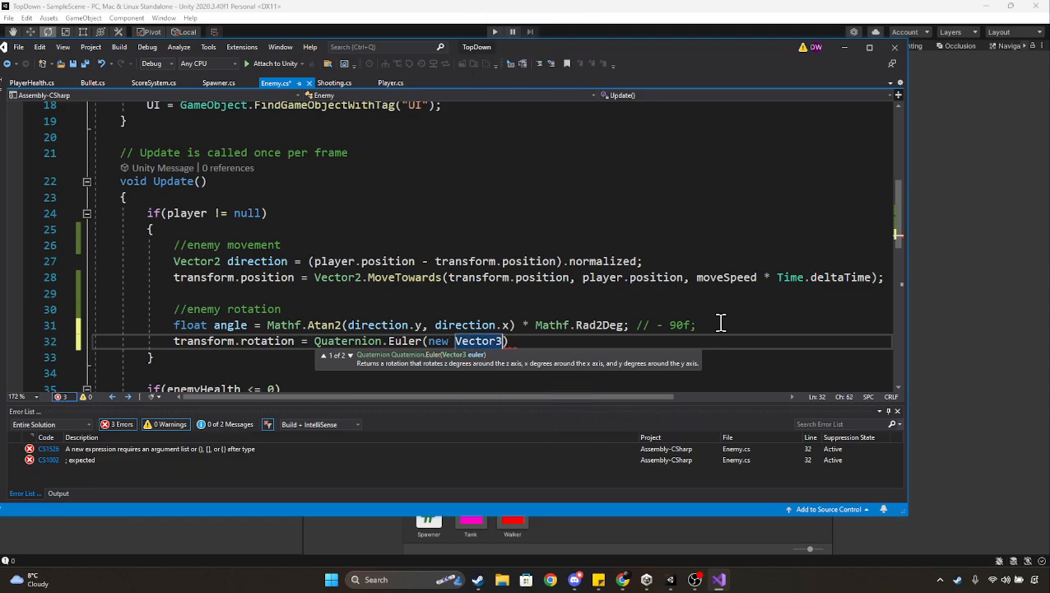
type("(0, ")
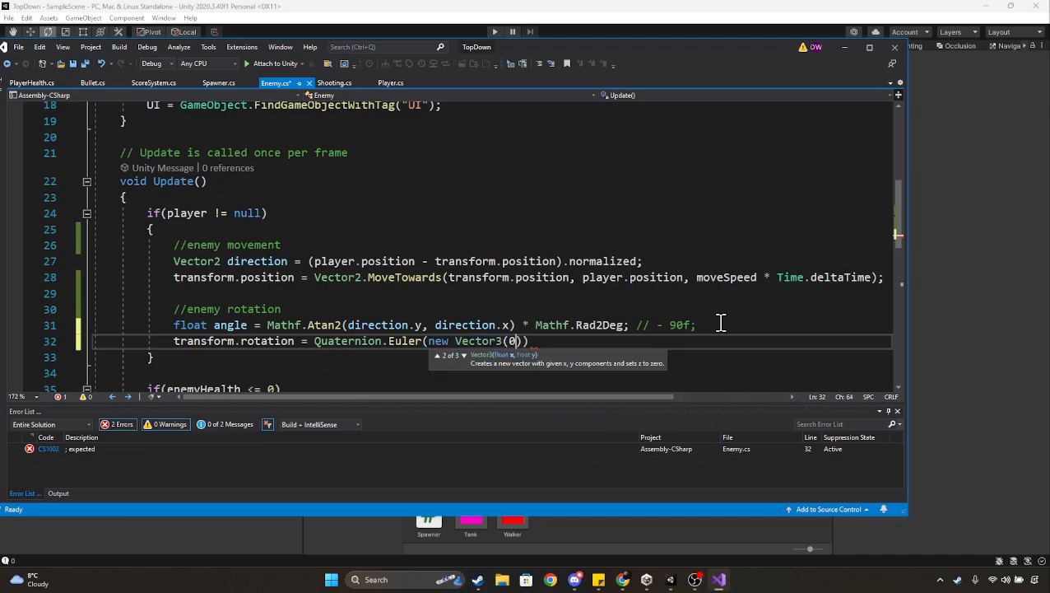
type("0, angle))")
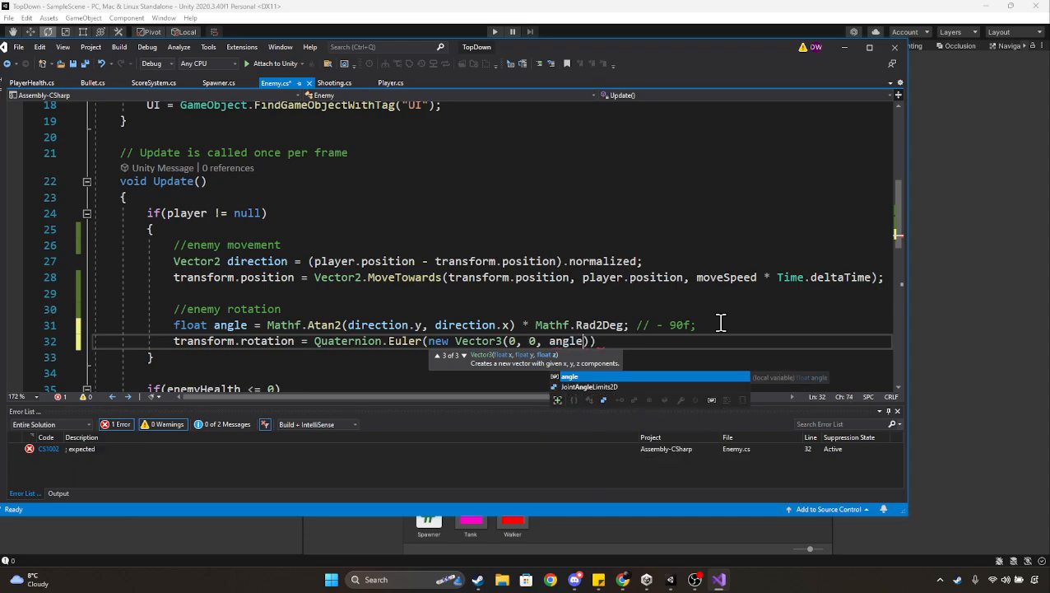
type(";")
key("ctrl+s")
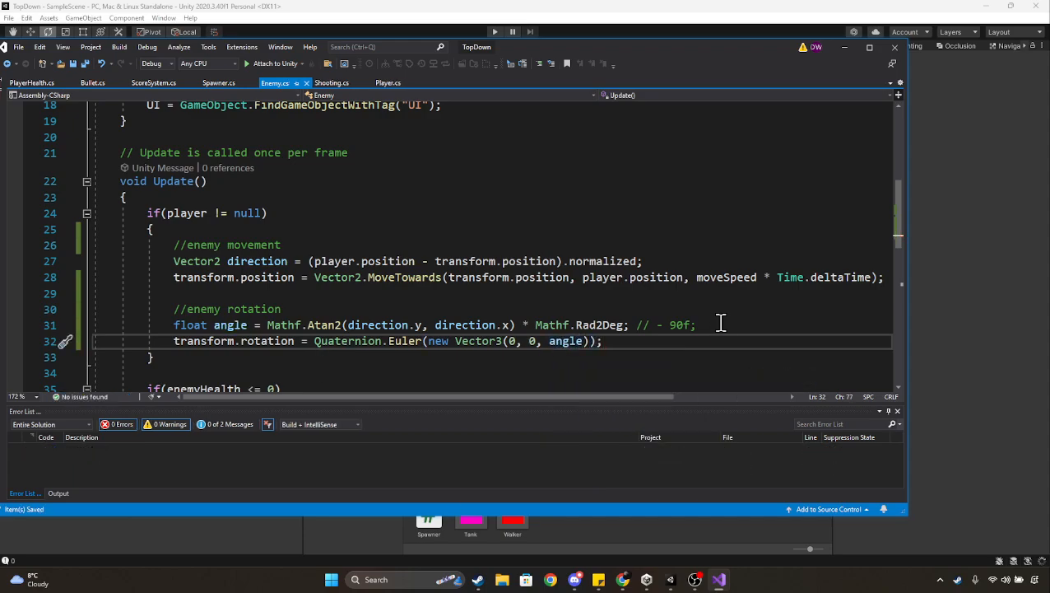
double_click(532, 342)
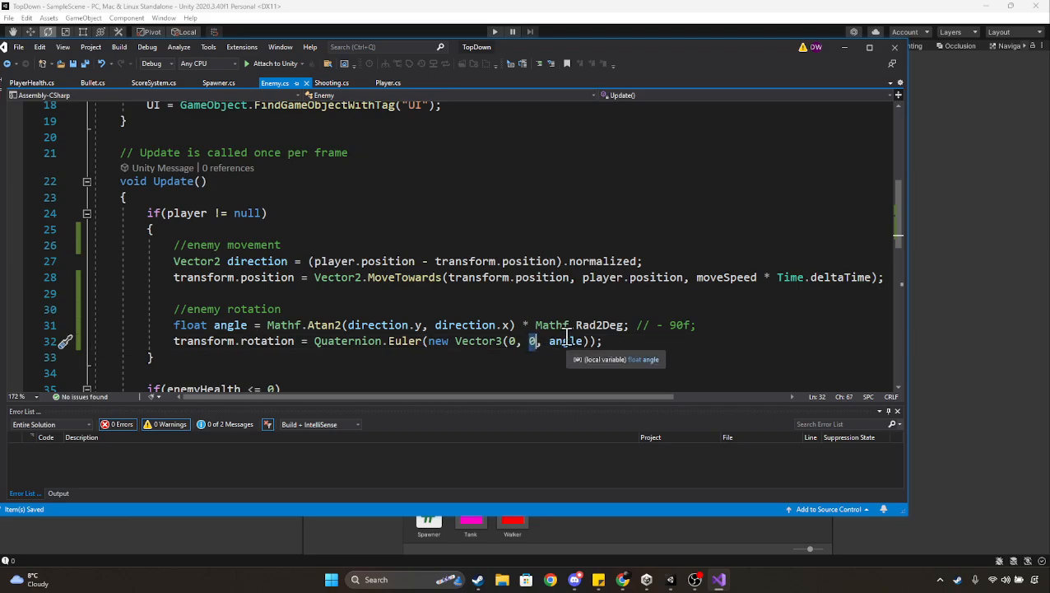
Step: Return to Unity and widen the Game view by shrinking the Scene view beside it
left_click(848, 50)
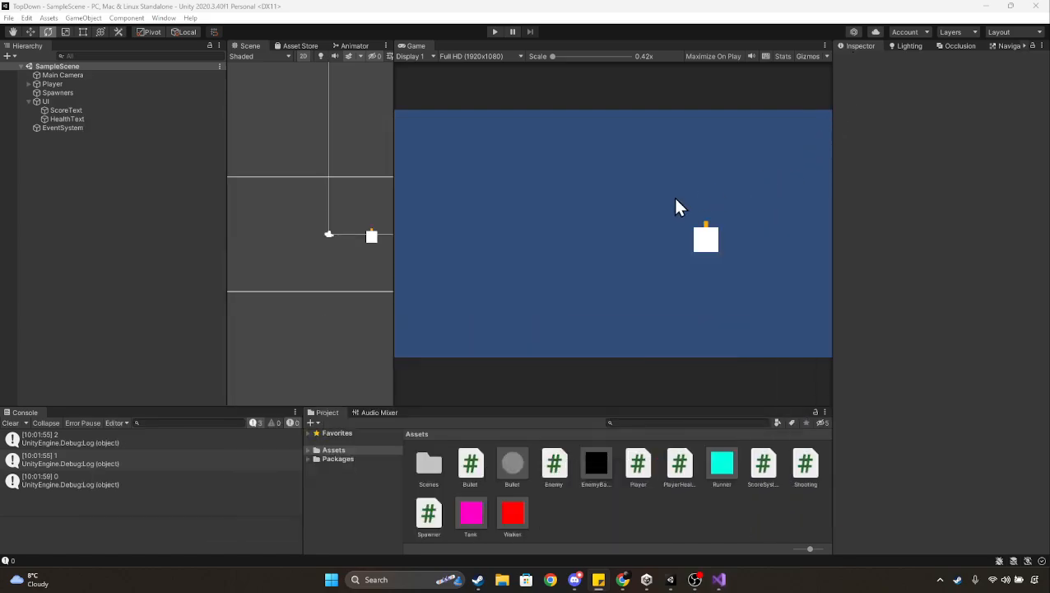
left_click_drag(396, 272, 317, 277)
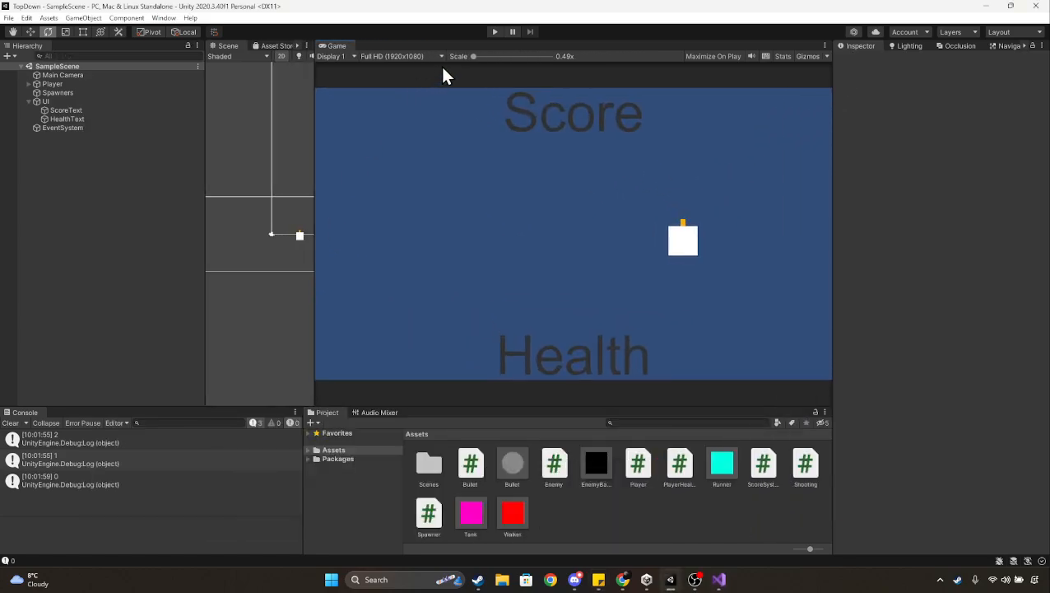
Step: Play-test the scene by moving the player around and shooting enemies to check their rotation toward the player, then stop the game
left_click(493, 31)
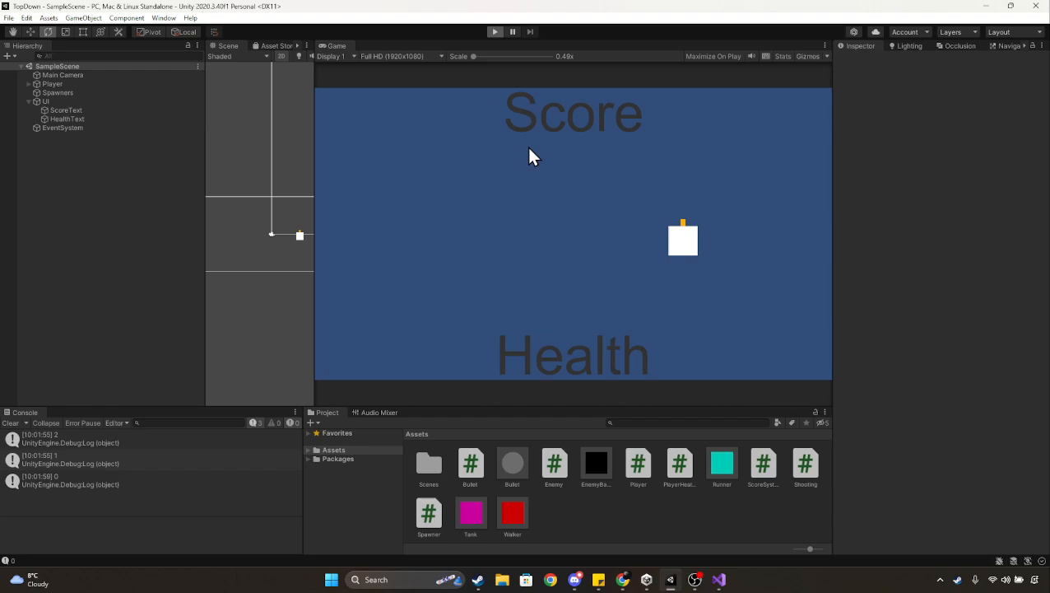
key("a")
key("s")
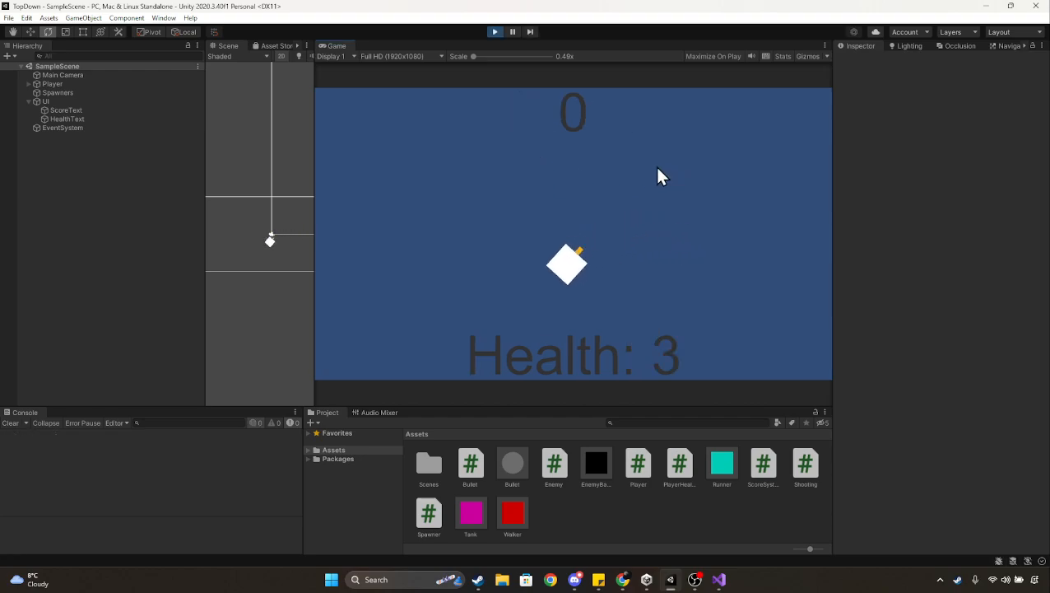
key("d")
key("w")
key("a")
key("w")
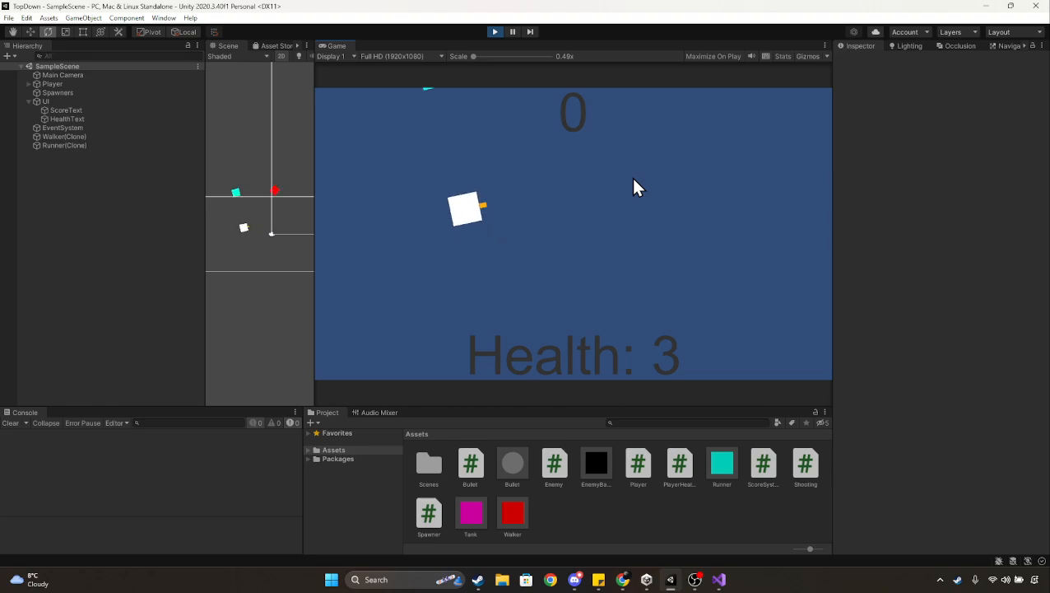
key("d")
key("s")
key("a")
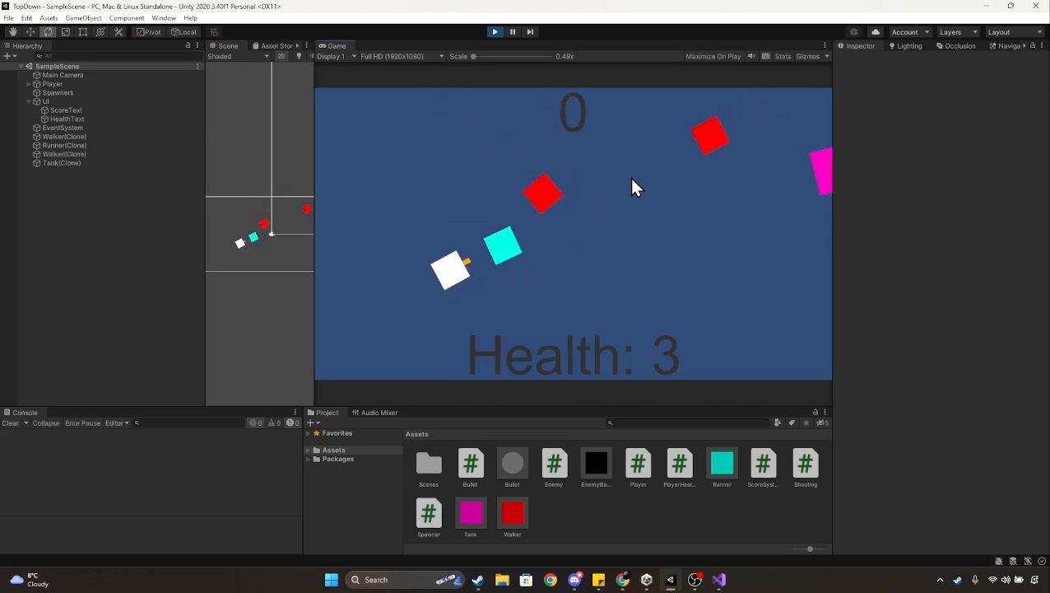
key("w")
left_click(482, 241)
key("d")
left_click(469, 216)
key("s")
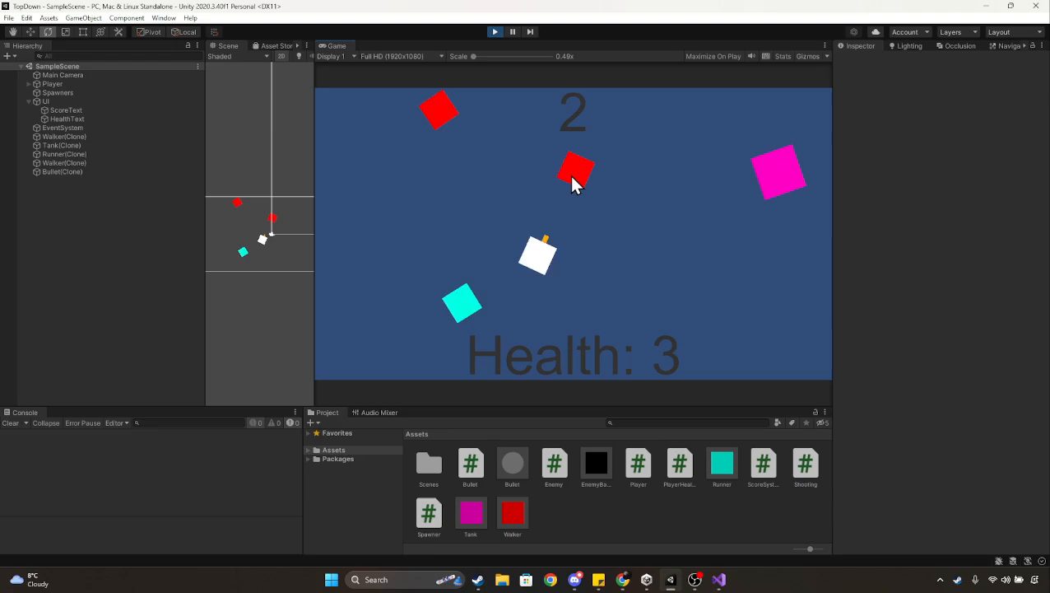
key("d")
left_click(574, 178)
left_click(715, 195)
key("s")
left_click(732, 197)
key("a")
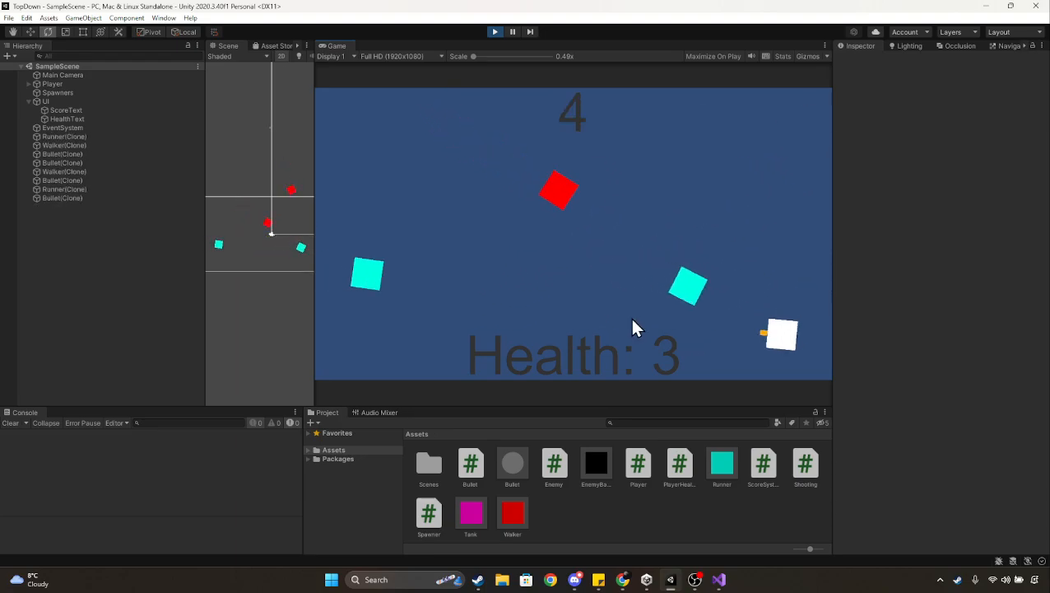
key("s")
left_click(663, 310)
left_click(696, 308)
key("w")
left_click(609, 272)
key("a")
left_click(665, 222)
left_click(683, 198)
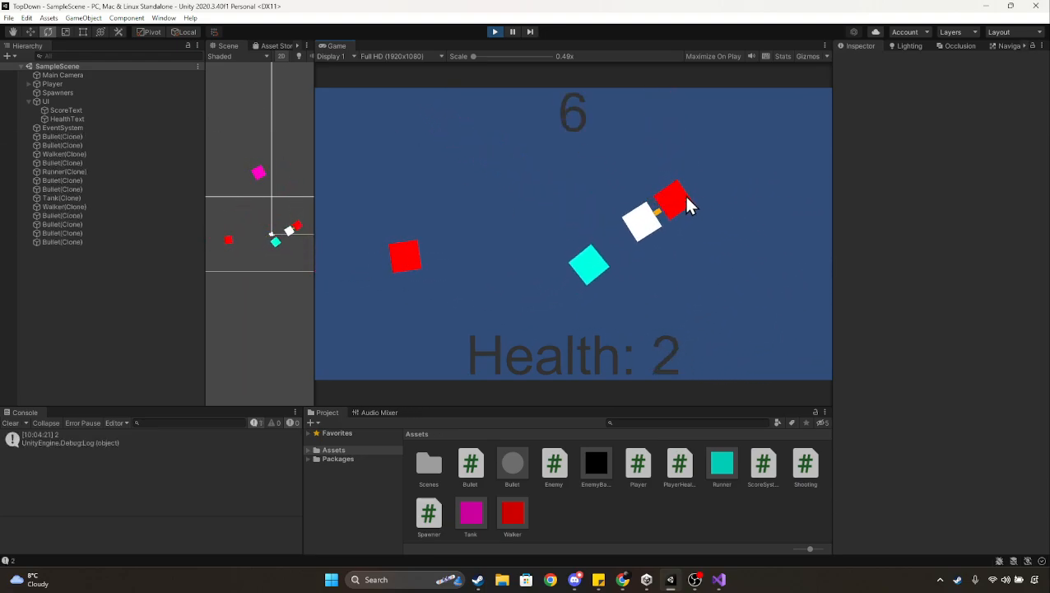
left_click(634, 221)
left_click(591, 216)
left_click(478, 174)
left_click(460, 186)
key("s")
left_click(457, 189)
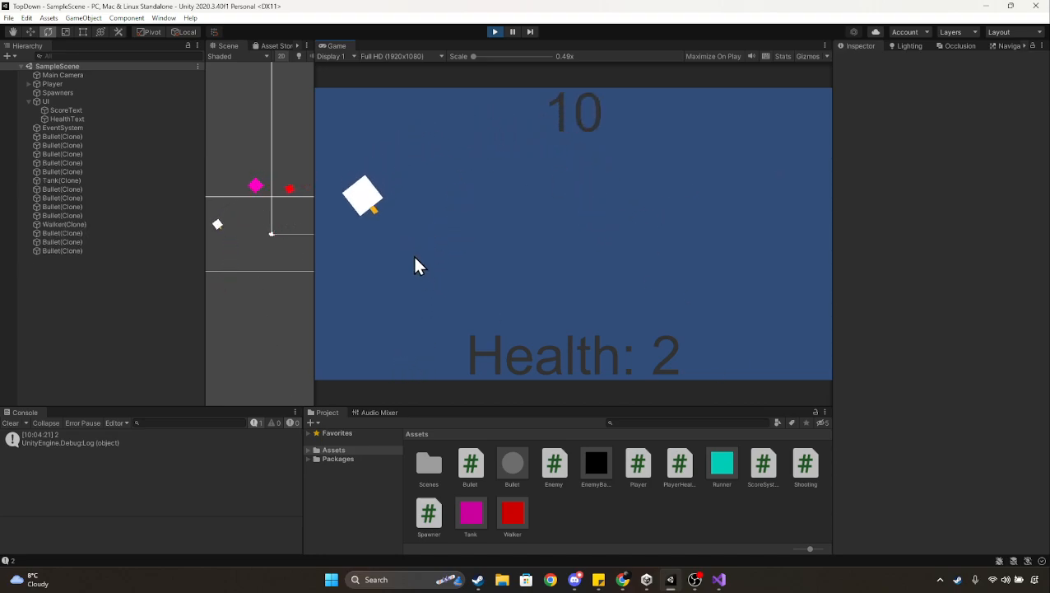
key("d")
left_click(416, 255)
left_click(598, 137)
key("w")
left_click(586, 142)
key("a")
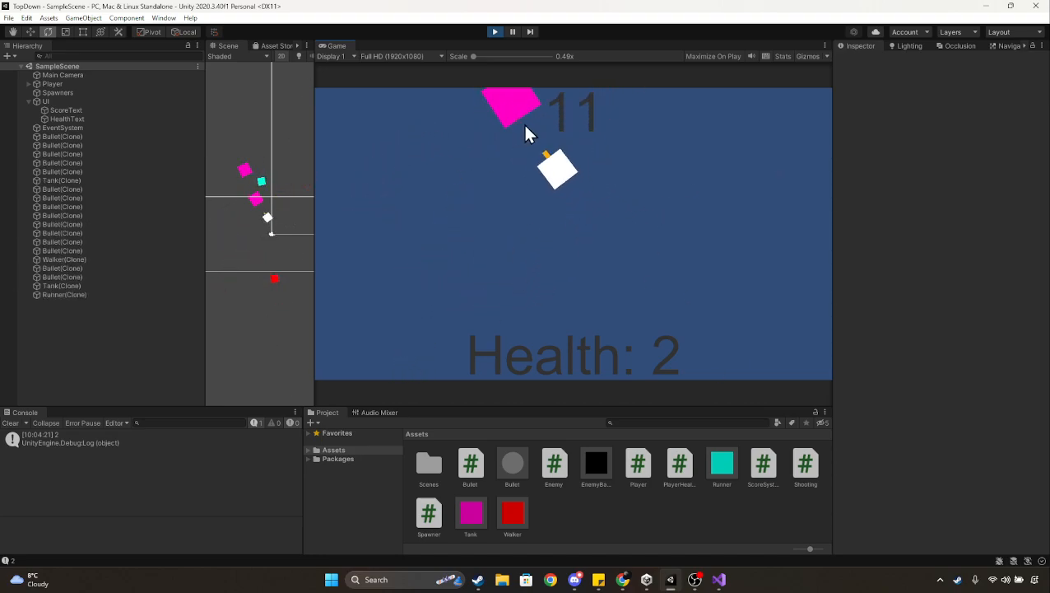
left_click(494, 32)
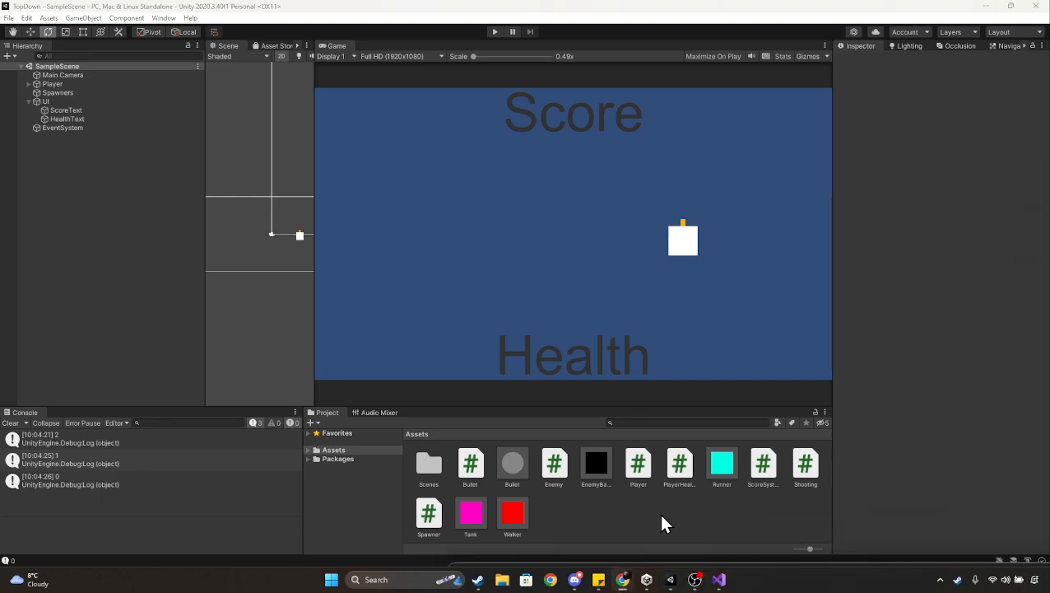
Step: Switch to Piskel, start a new sprite and draw a black circle outline at the centre of its canvas
key("alt+Tab")
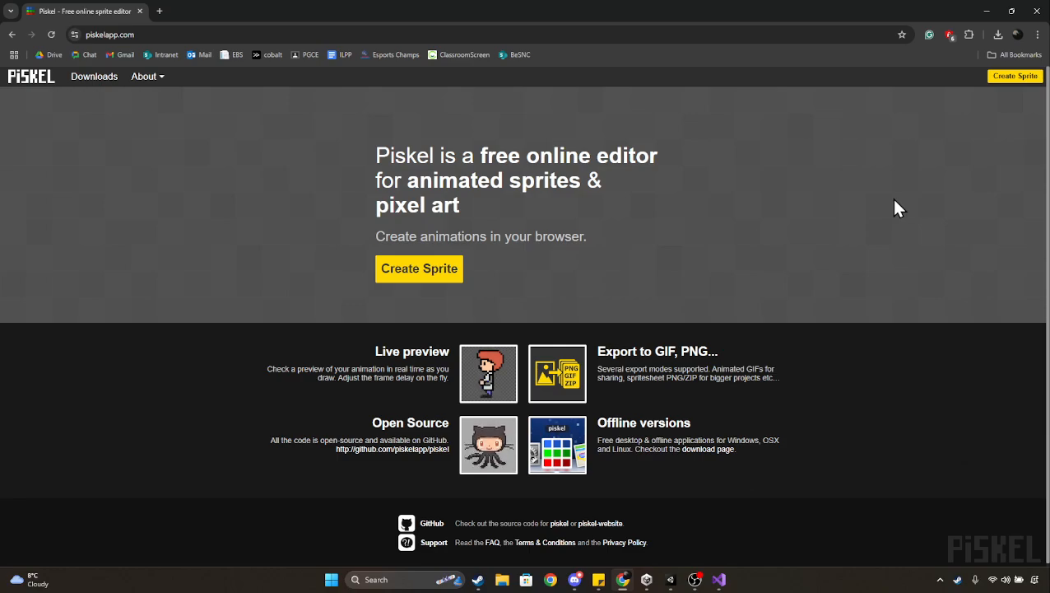
left_click(994, 77)
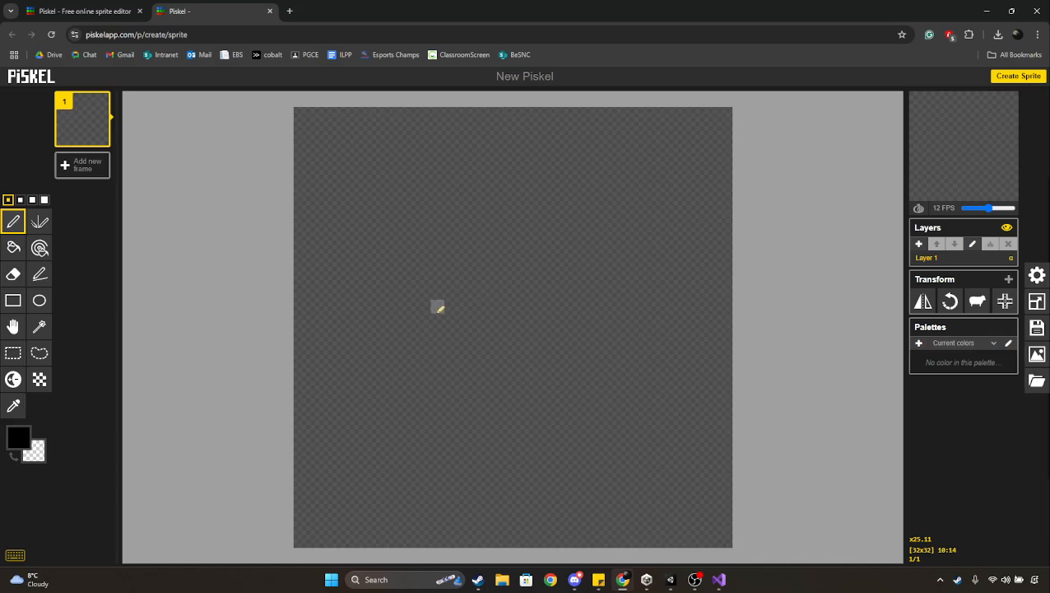
left_click(39, 303)
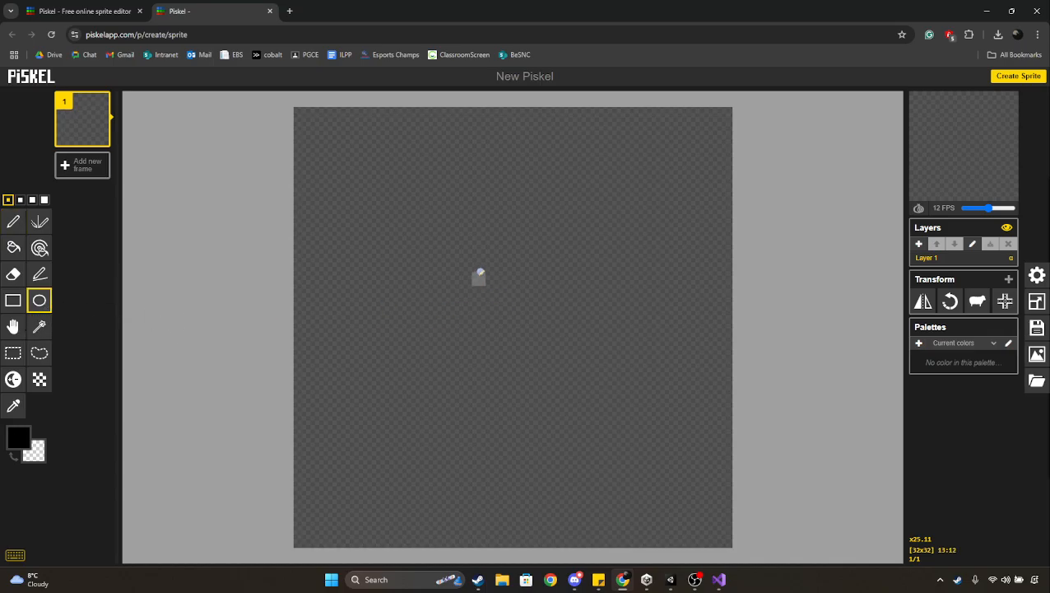
left_click_drag(478, 274, 609, 400)
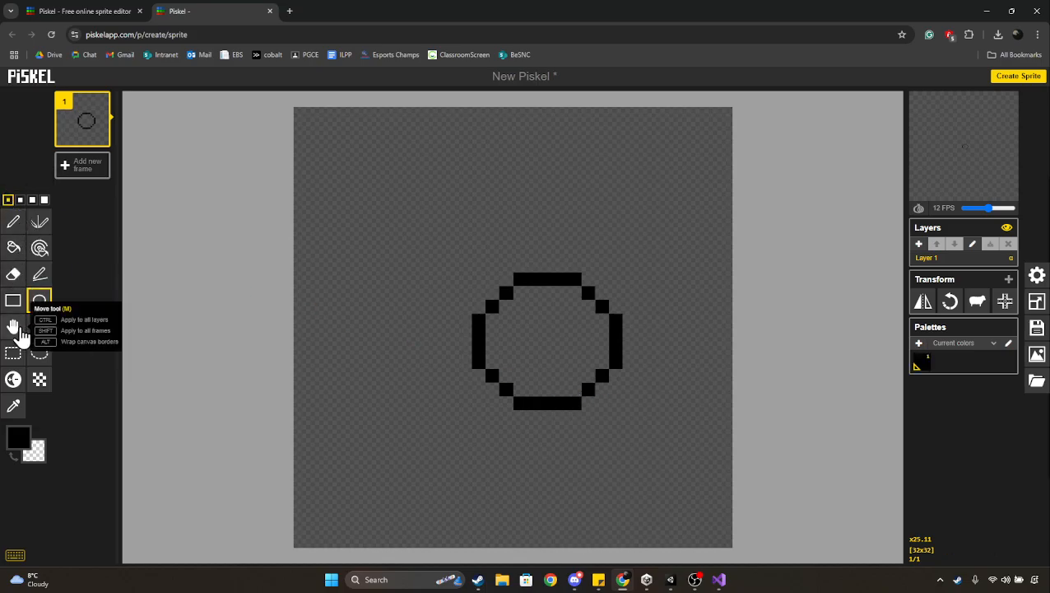
left_click(13, 326)
mouse_move(571, 347)
left_mouse_down()
mouse_move(558, 352)
mouse_move(544, 335)
left_mouse_up()
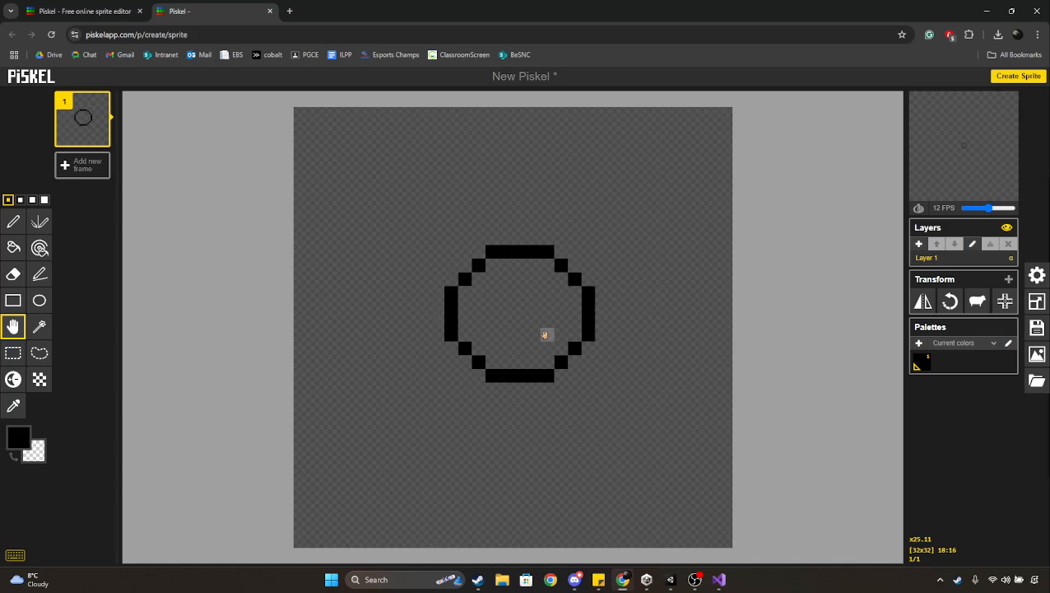
Step: Draw two upright black rectangle outlines, 6x10 pixels each, one touching each side of the circle
left_click(17, 224)
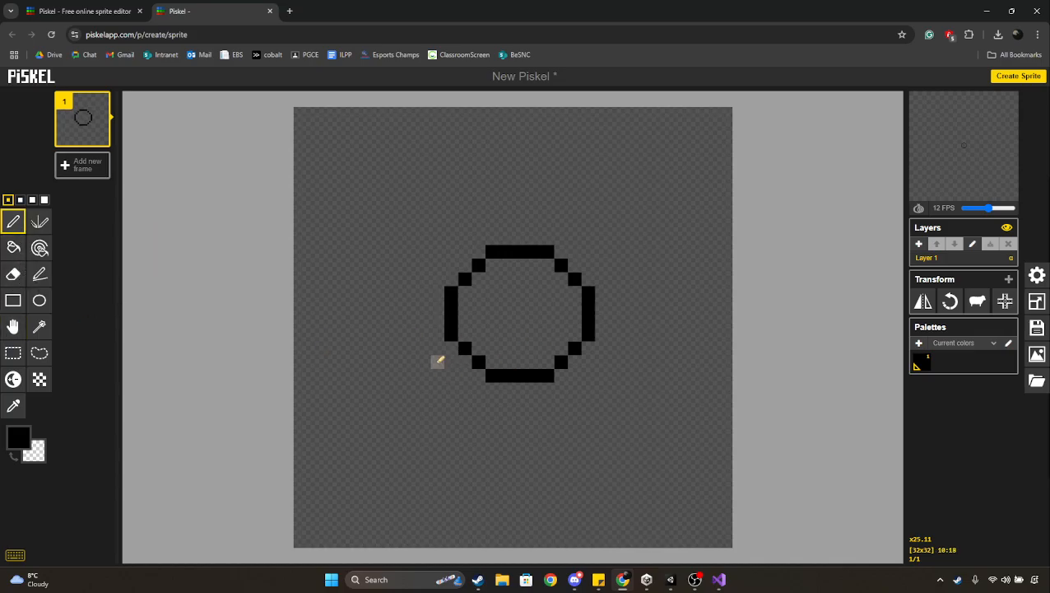
left_click(14, 300)
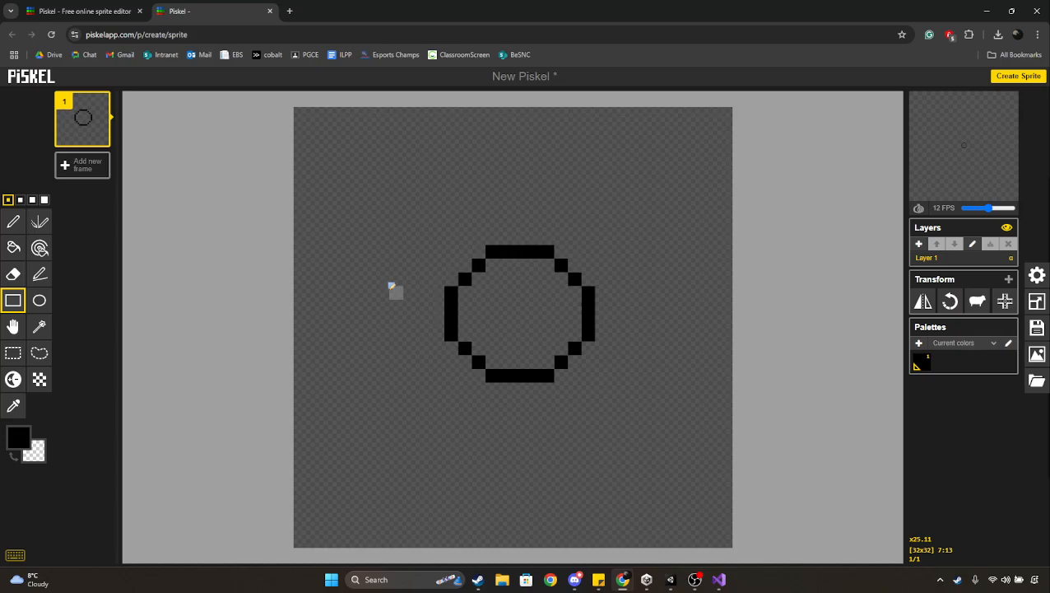
left_click_drag(369, 248, 439, 370)
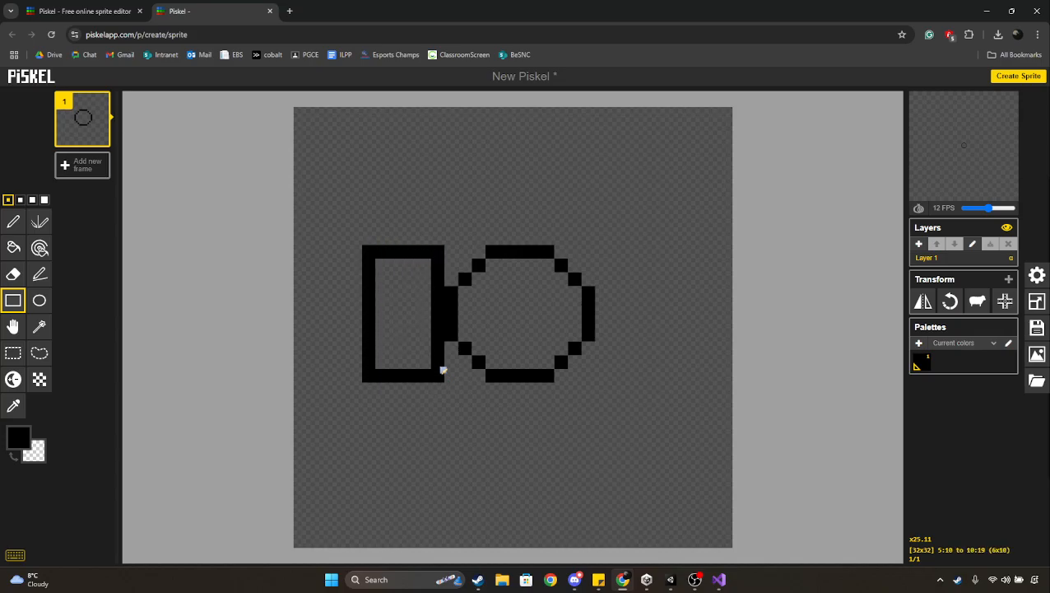
left_click_drag(602, 250, 673, 376)
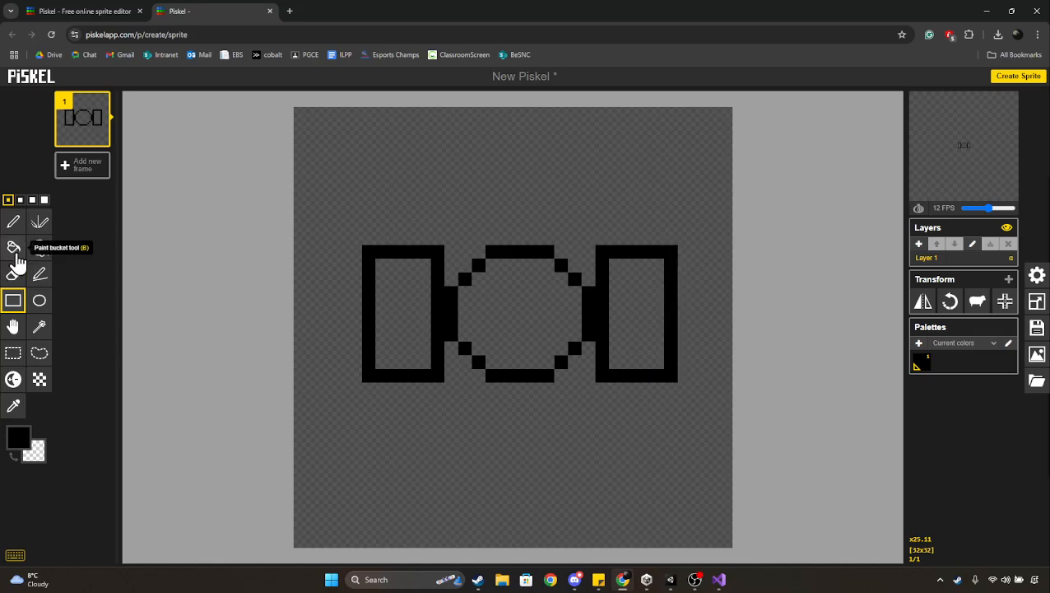
Step: Fill the inside of the circle with orange #ff6000 using the Paint bucket tool
left_click(17, 441)
left_click_drag(120, 472, 120, 463)
left_click(111, 458)
left_click(13, 247)
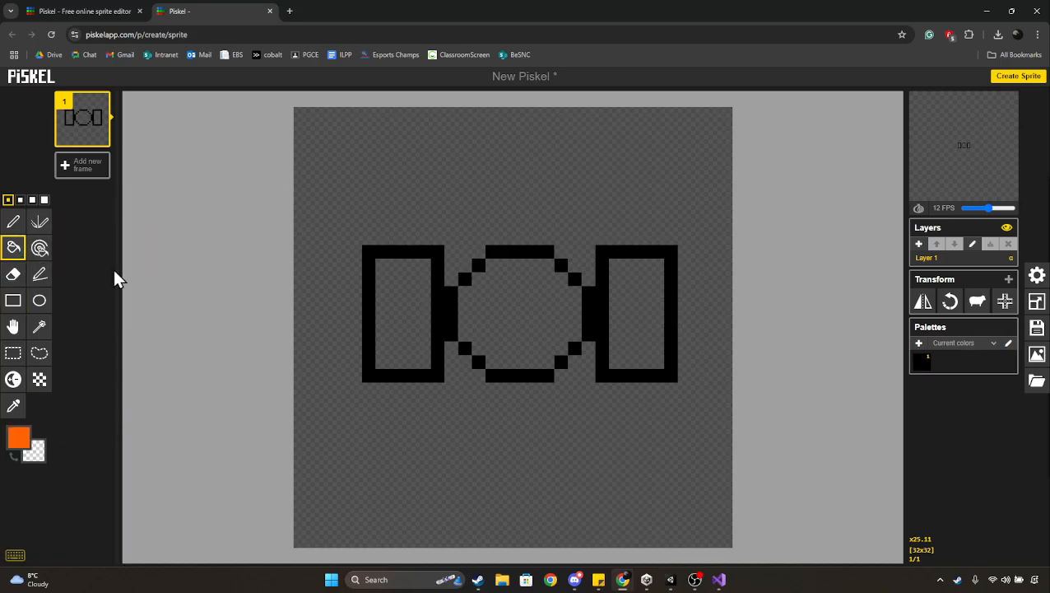
left_click(475, 312)
Step: Fill the insides of both side rectangles with bright green #6fff00
left_click(25, 444)
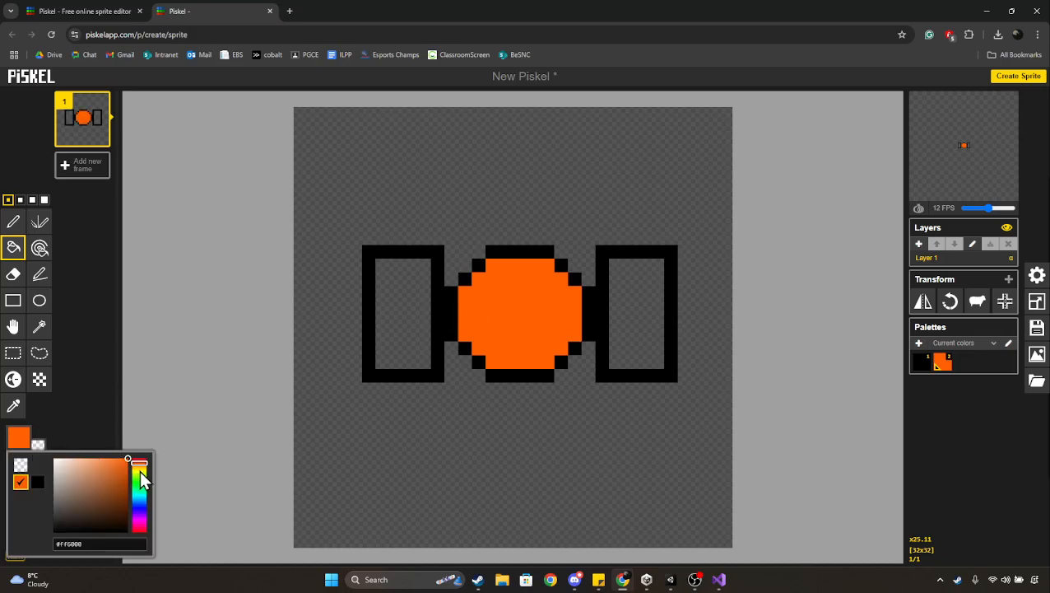
left_click(141, 478)
left_click(393, 319)
left_click(623, 308)
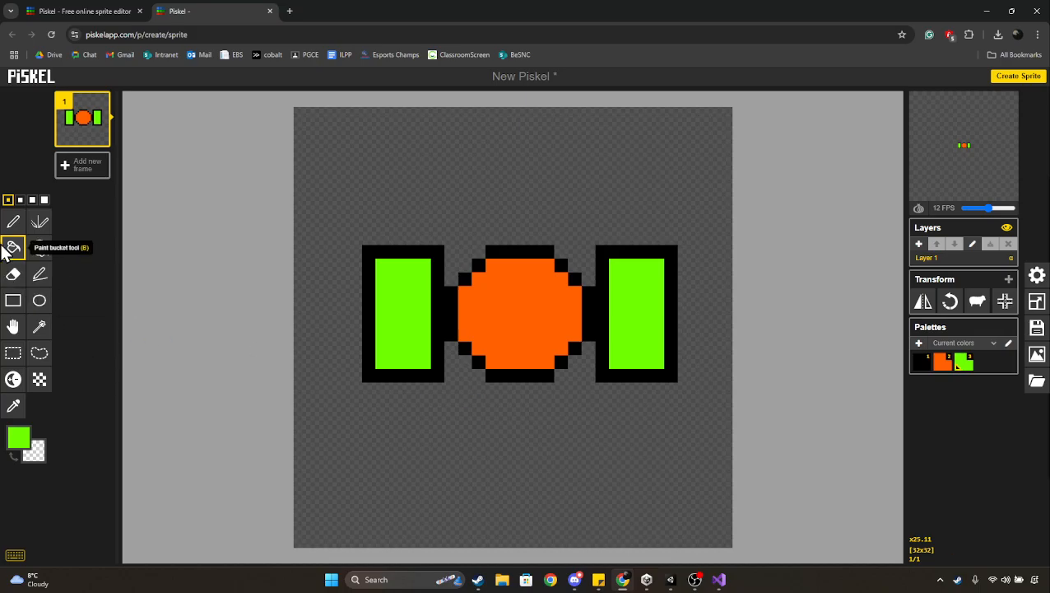
Step: Export the sprite as a PNG spritesheet file and show the download in its Desktop folder
left_click(1037, 354)
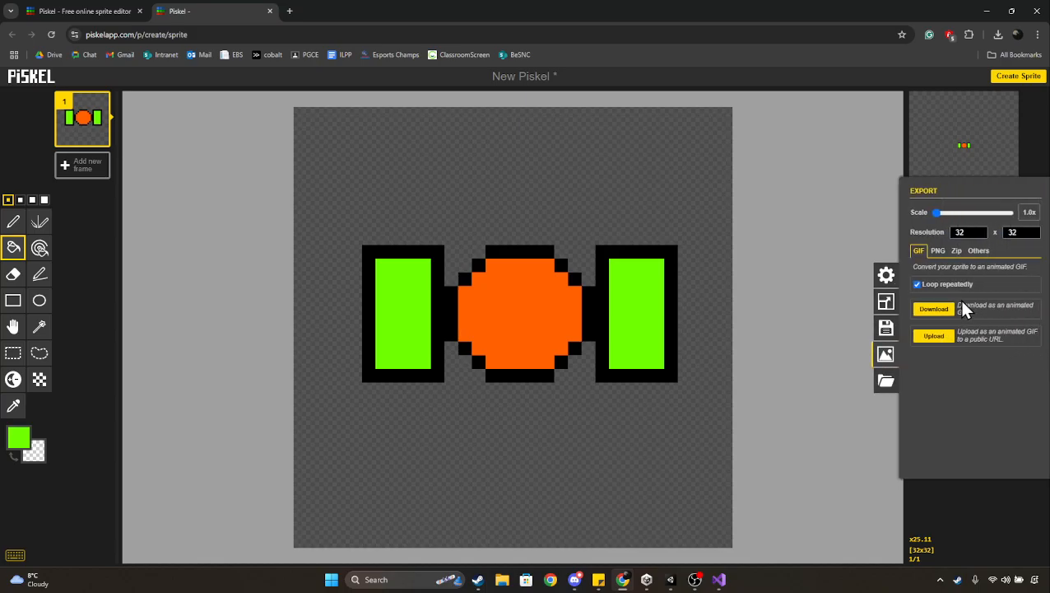
left_click(937, 250)
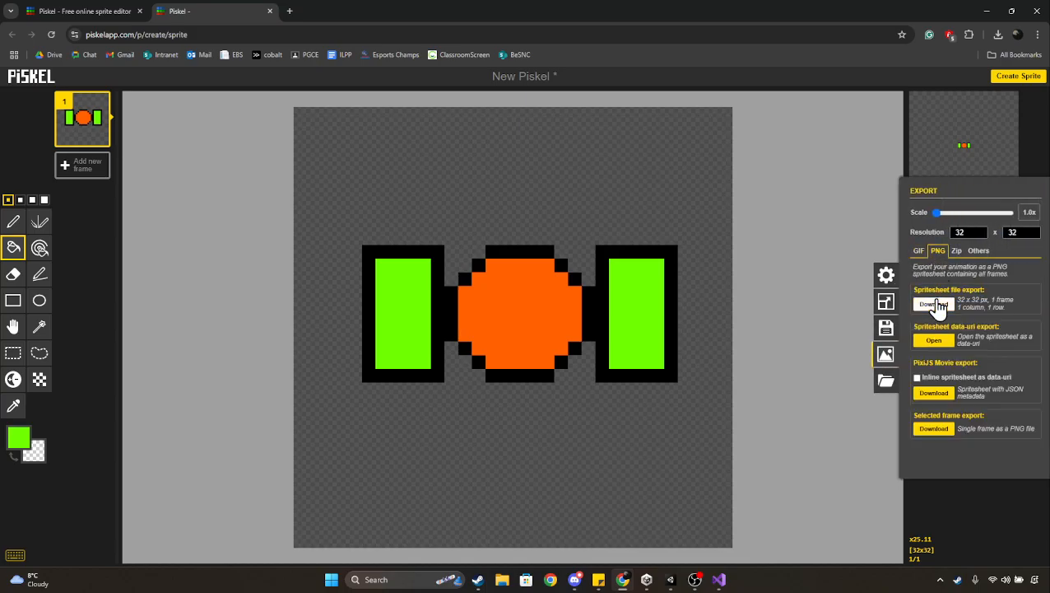
left_click(936, 304)
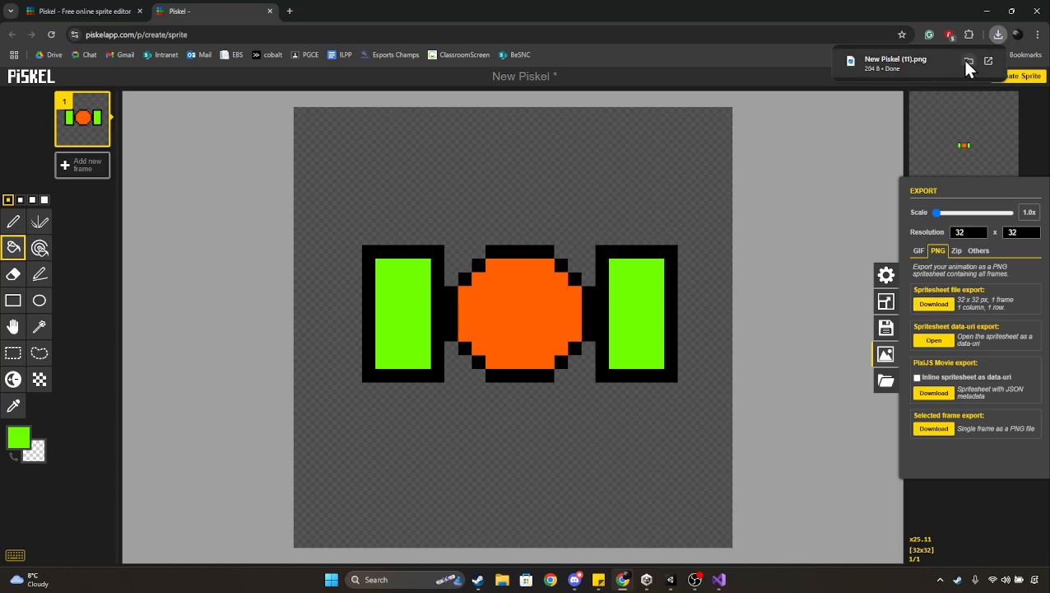
left_click(965, 61)
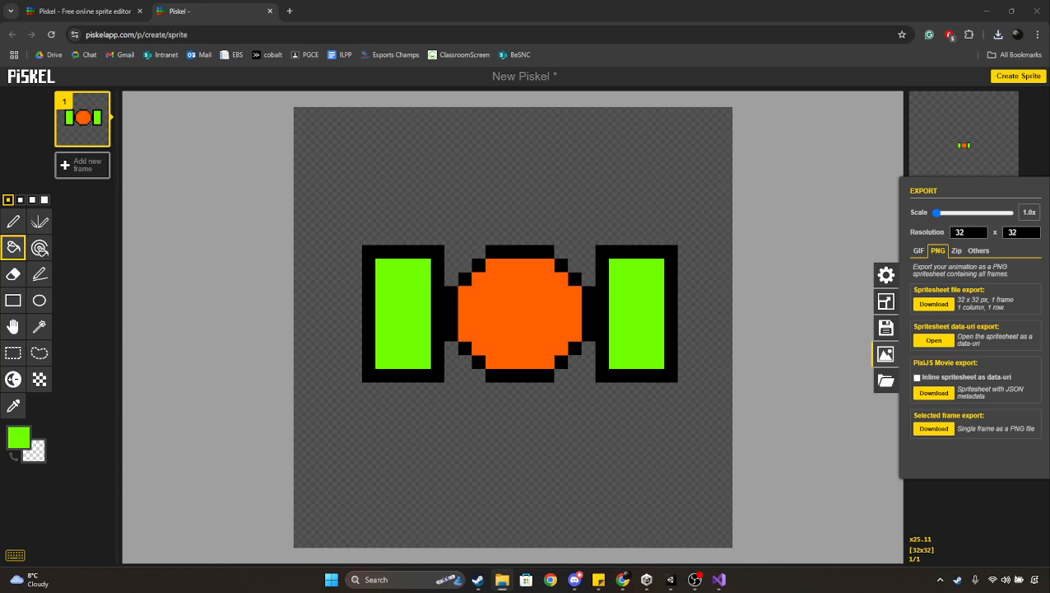
left_click_drag(1049, 271, 510, 1)
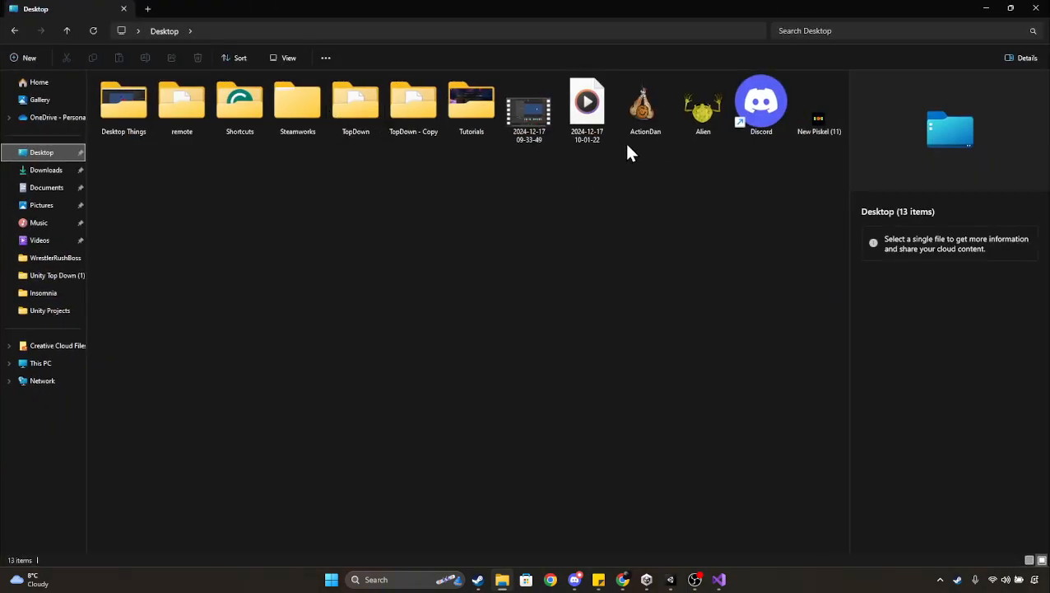
Step: Rename the downloaded New Piskel (11) image as PlayerPiskel and return to the sprite editor
left_click(816, 119)
right_click(820, 122)
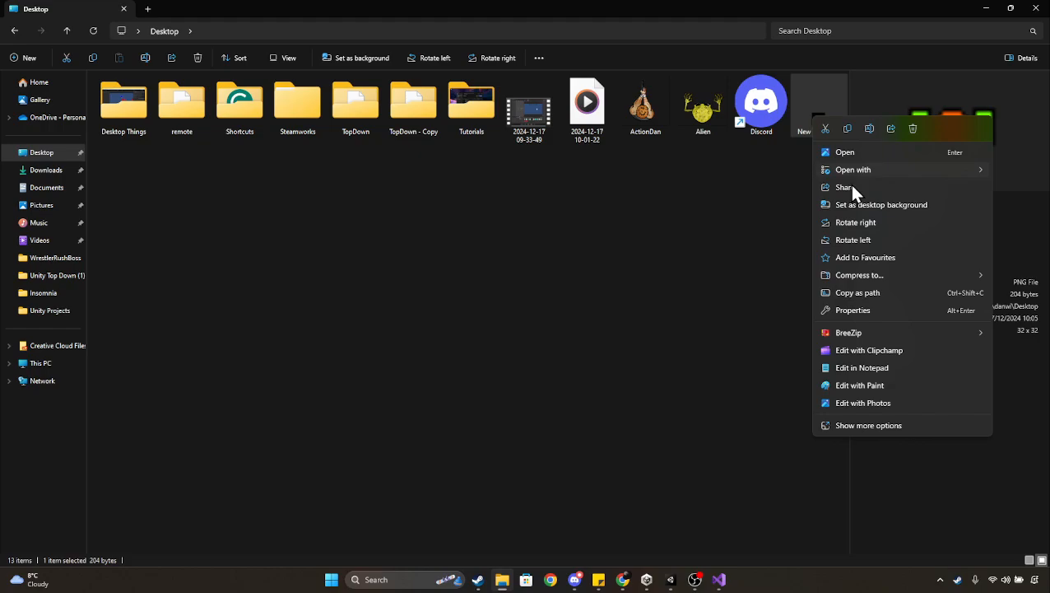
left_click(870, 129)
key("Caps_Lock")
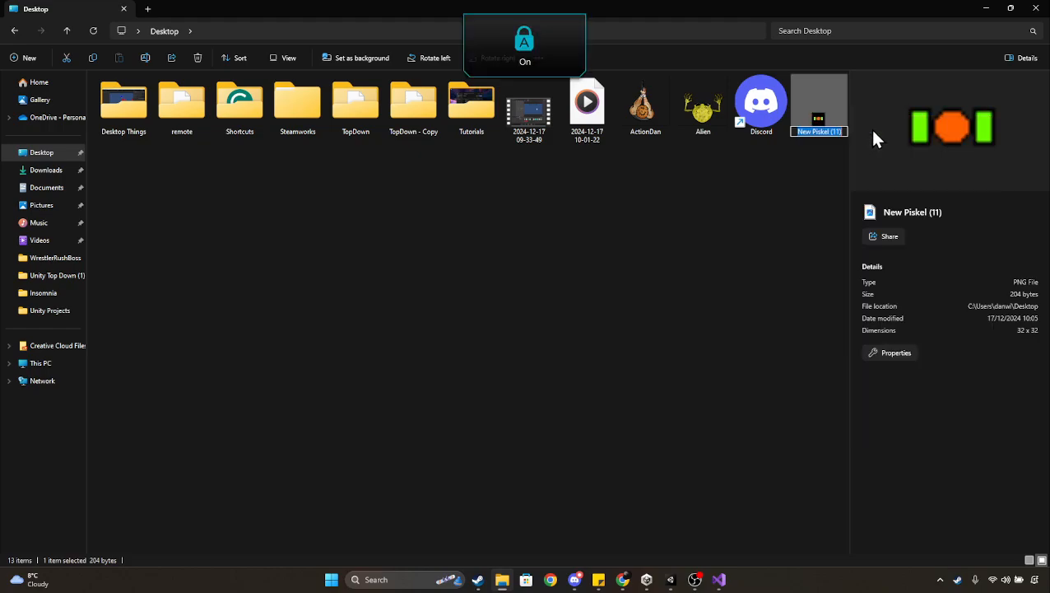
key("BackSpace")
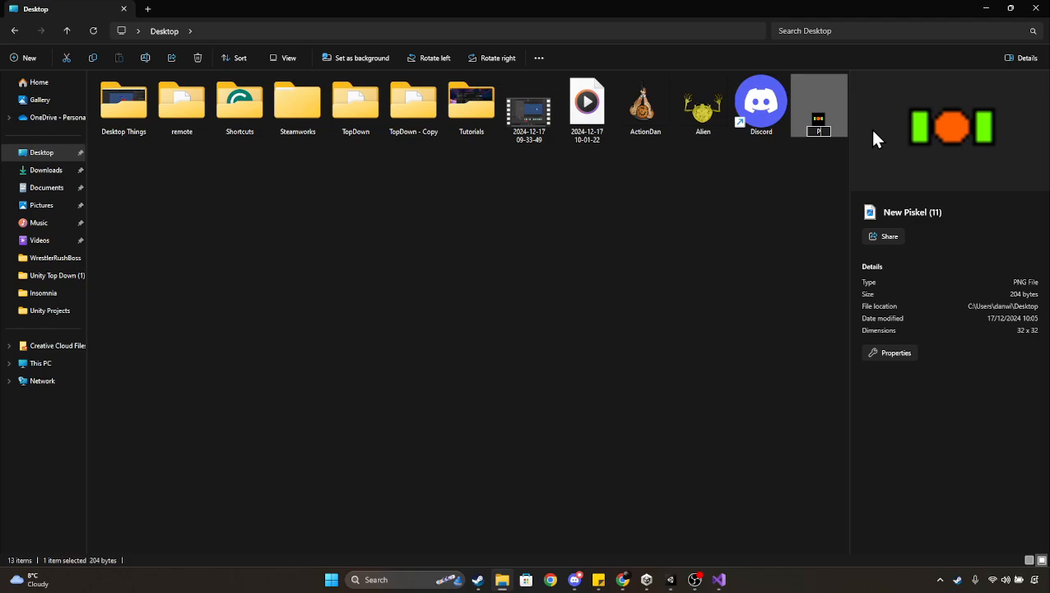
type("P")
key("Caps_Lock")
type("layer")
key("Caps_Lock")
type("B")
key("Caps_Lock")
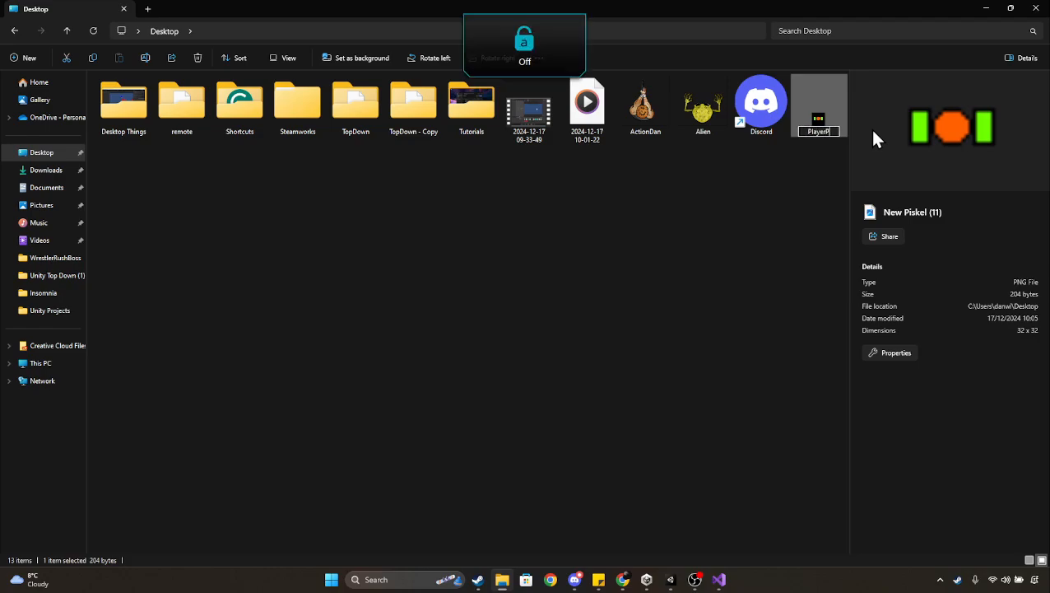
type("iskel")
key("Return")
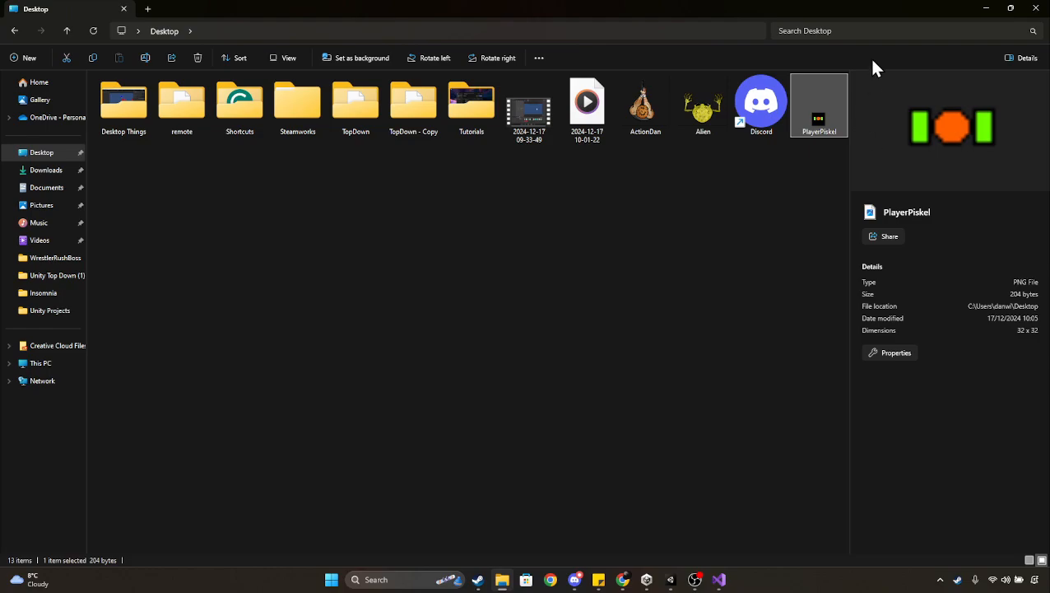
left_click(986, 8)
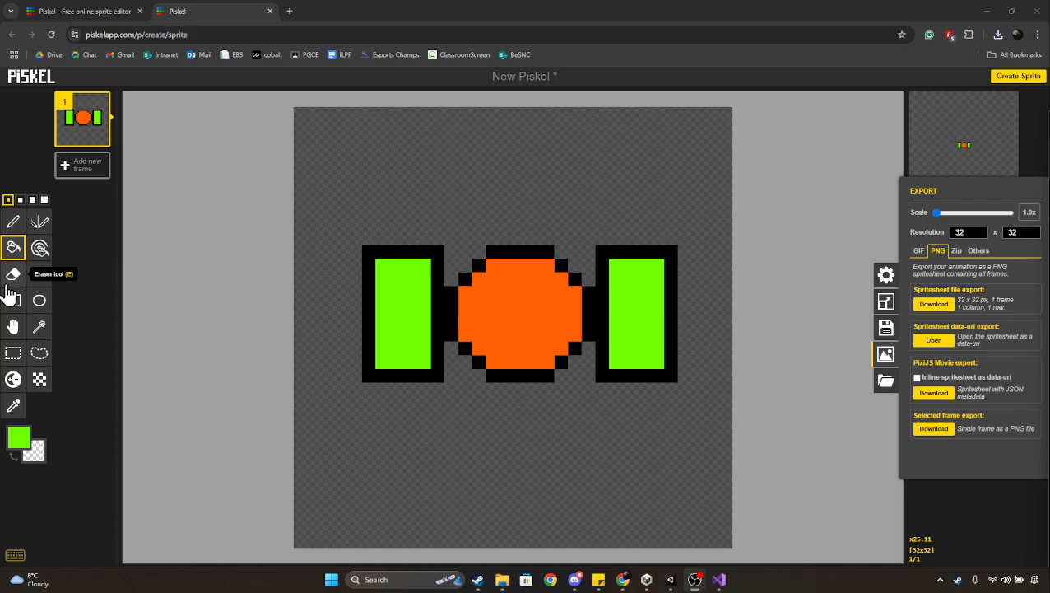
Step: Erase the whole player sprite from the canvas with the Eraser at the largest pen size
left_click(14, 273)
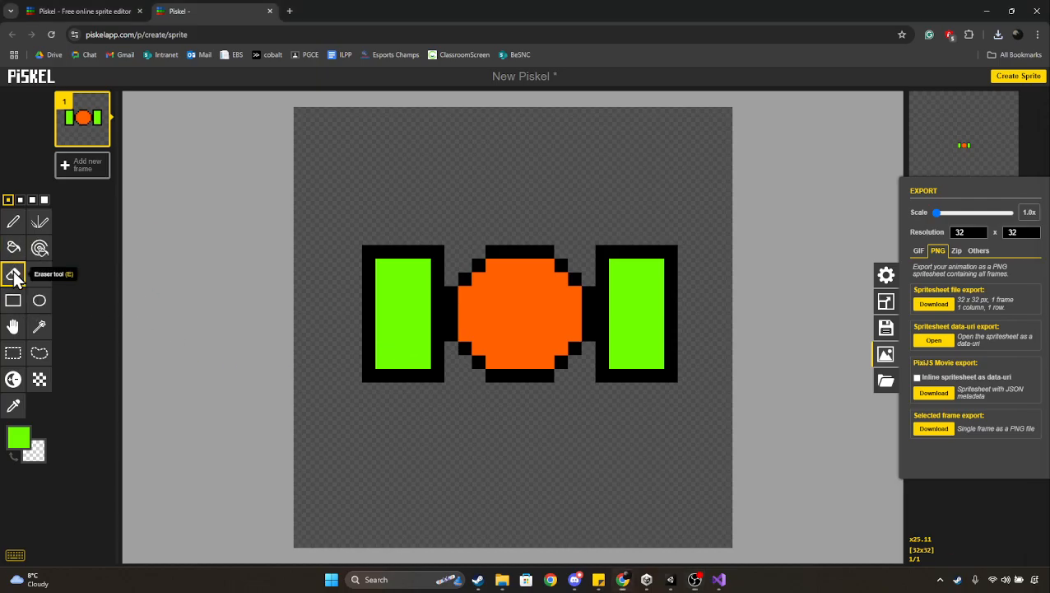
left_click(45, 200)
mouse_move(576, 252)
left_mouse_down()
mouse_move(562, 265)
mouse_move(404, 240)
mouse_move(427, 363)
mouse_move(609, 260)
mouse_move(607, 277)
mouse_move(519, 379)
left_mouse_up()
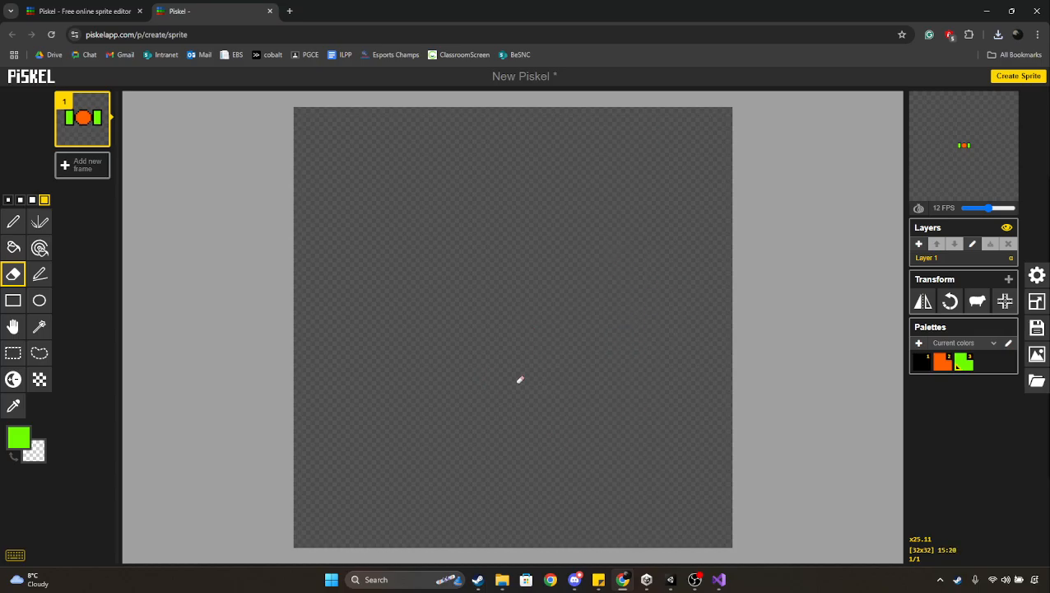
Step: Draw a large symmetrical heart outline in red #ff0000 with the Vertical Mirror pen at the second-smallest pen size
left_click(13, 221)
left_click(39, 224)
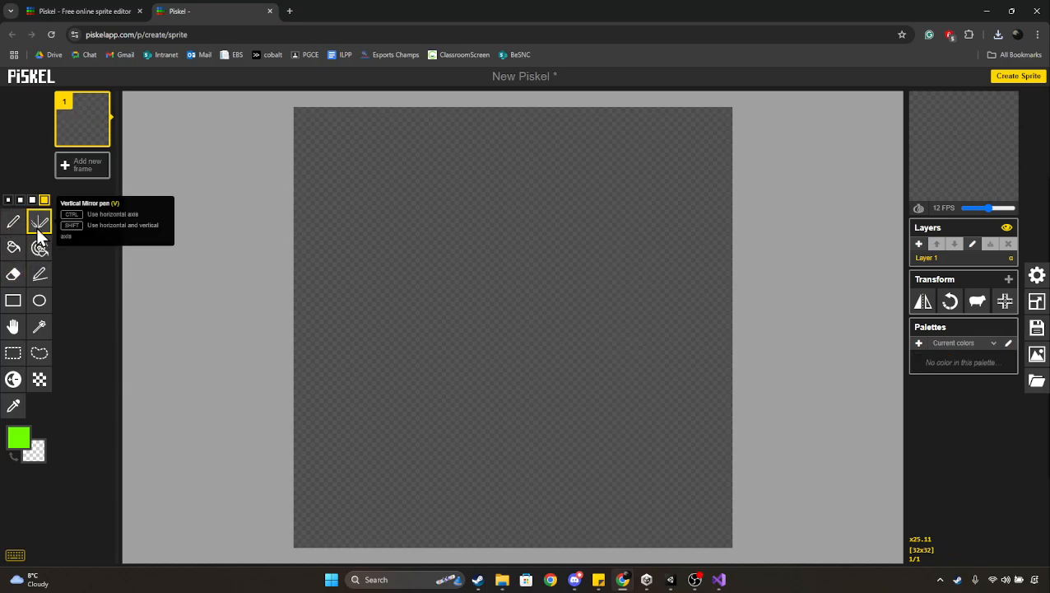
left_click(17, 443)
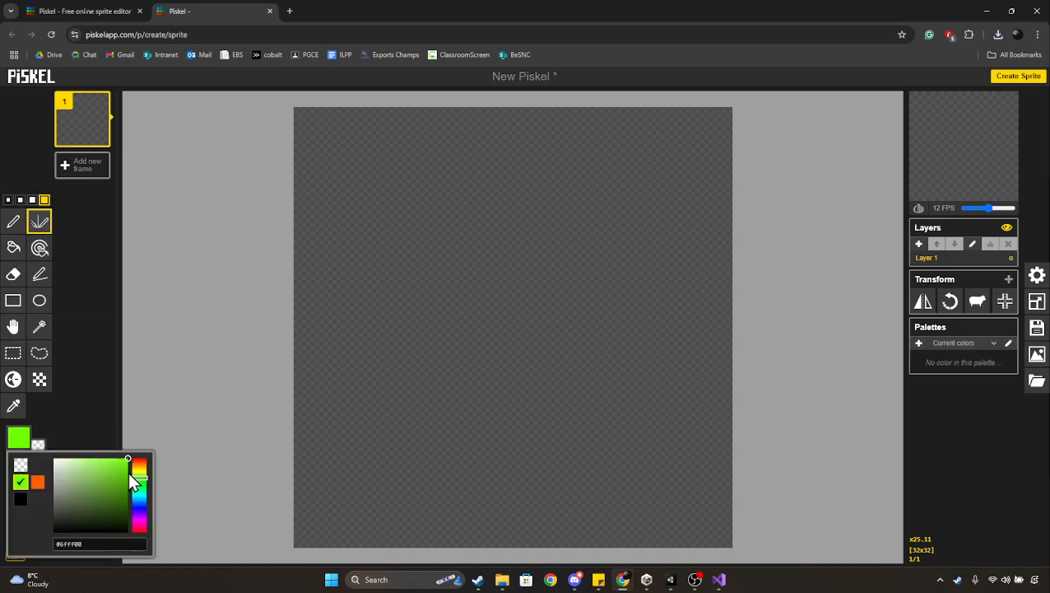
left_click_drag(134, 476, 139, 458)
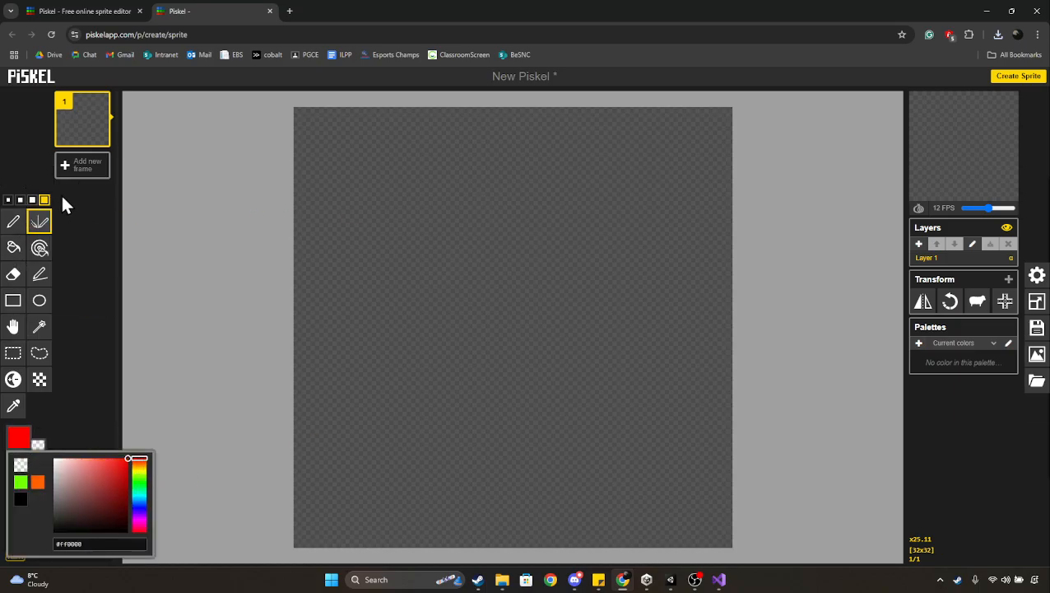
left_click(20, 199)
left_click(19, 199)
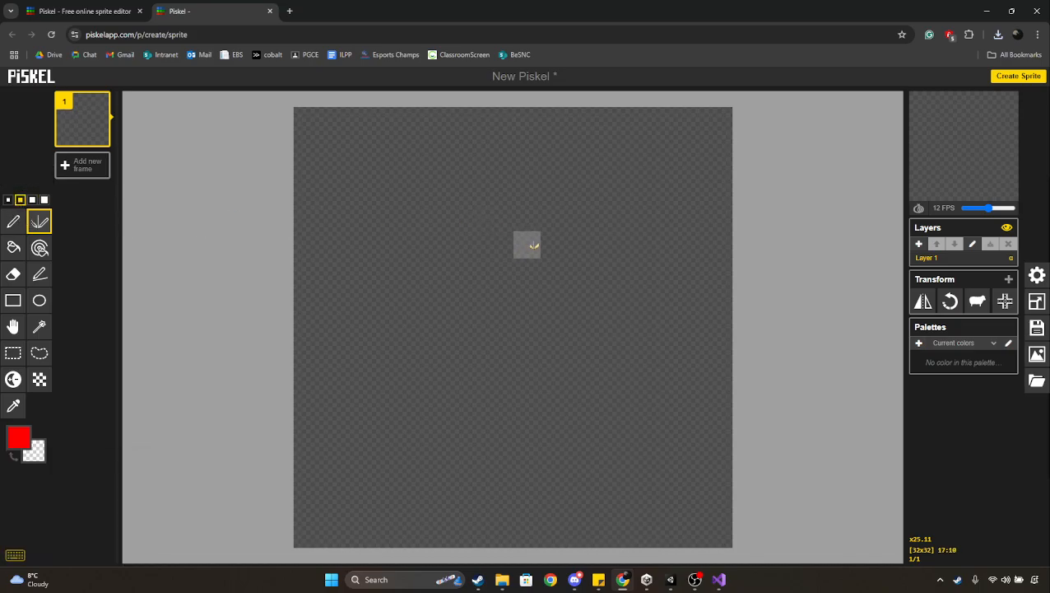
mouse_move(539, 230)
left_mouse_down()
mouse_move(438, 178)
mouse_move(428, 405)
mouse_move(476, 452)
left_mouse_up()
key("ctrl+z")
mouse_move(511, 187)
left_mouse_down()
mouse_move(428, 148)
mouse_move(418, 407)
mouse_move(504, 509)
left_mouse_up()
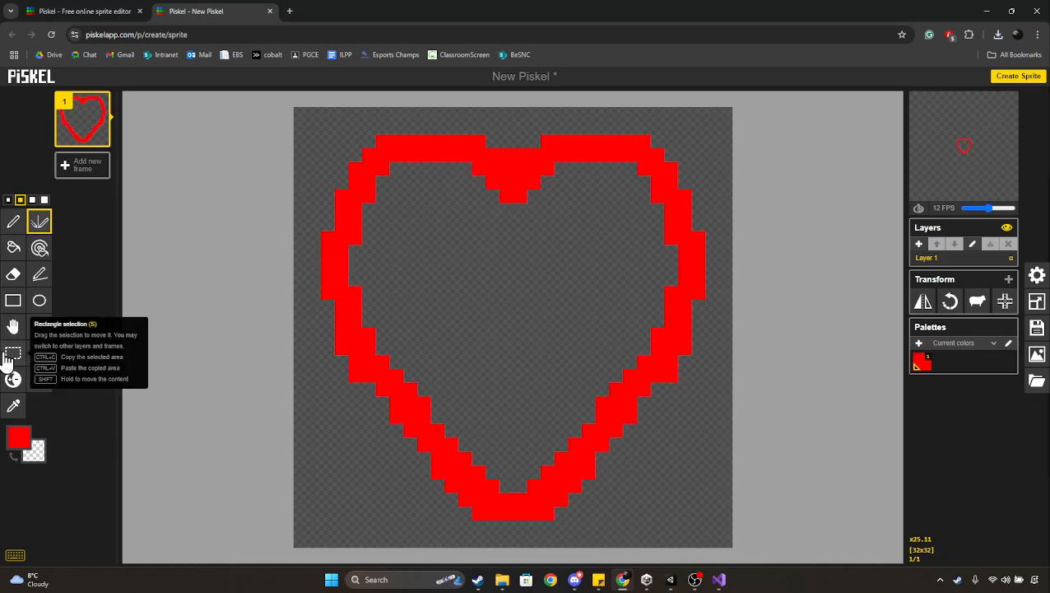
Step: Fill the inside of the heart with a red visibly darker than its outline using the Paint bucket tool
left_click(20, 440)
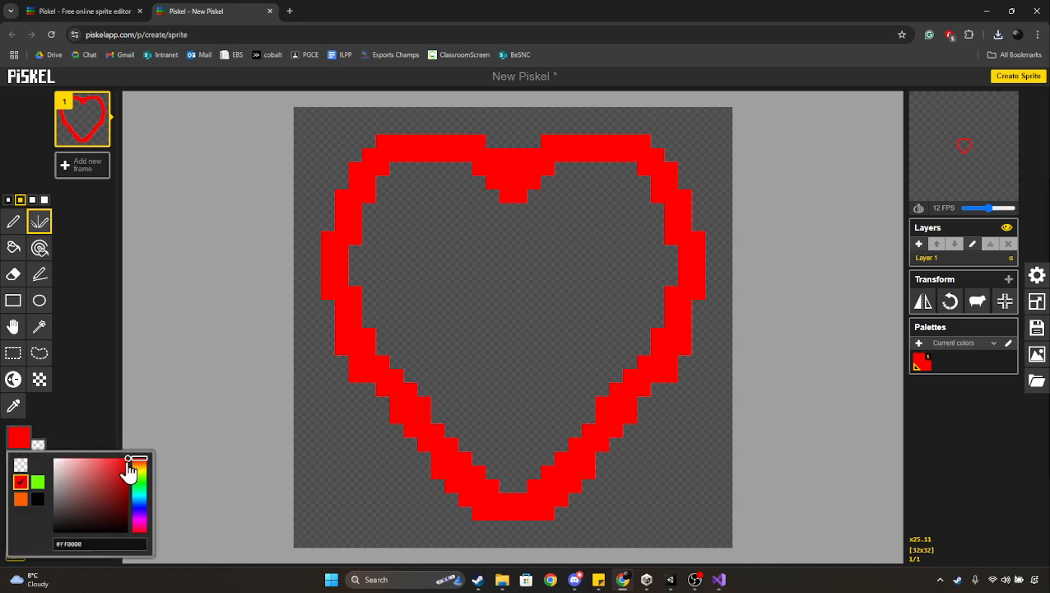
left_click(13, 247)
left_click(401, 316)
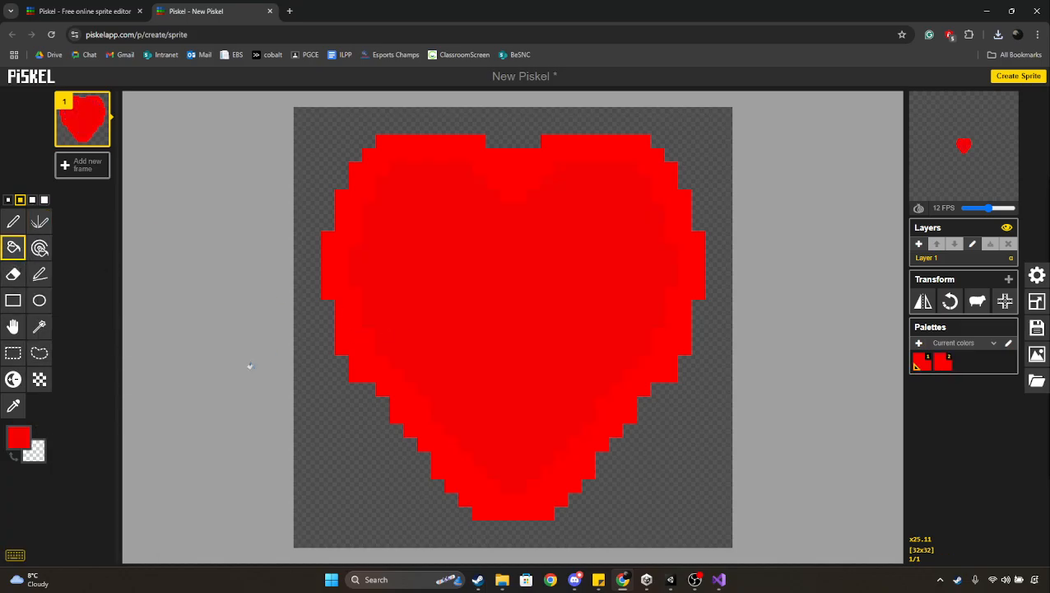
left_click(20, 440)
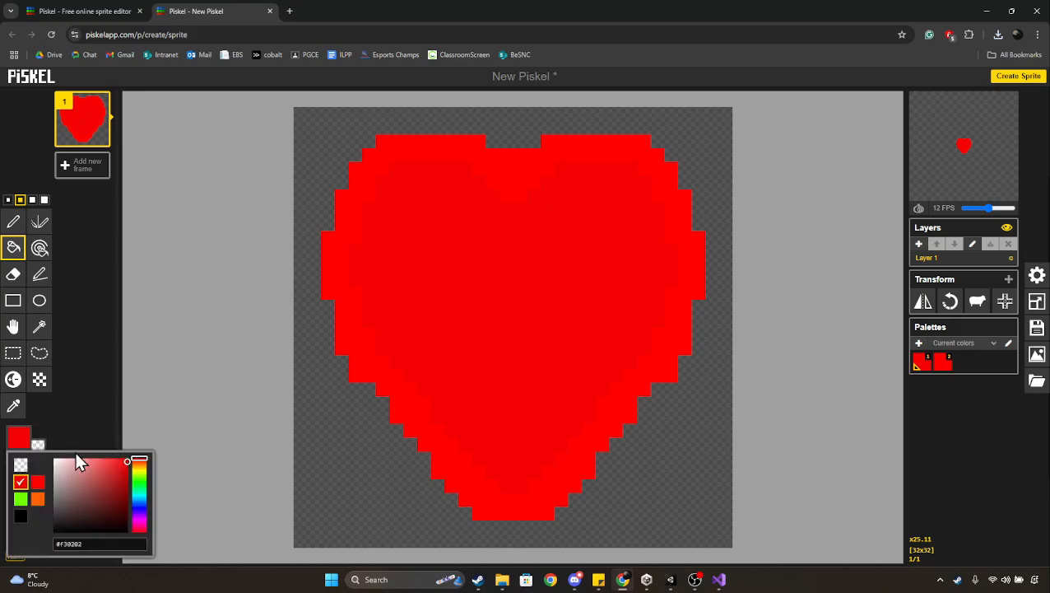
left_click(124, 486)
left_click(501, 319)
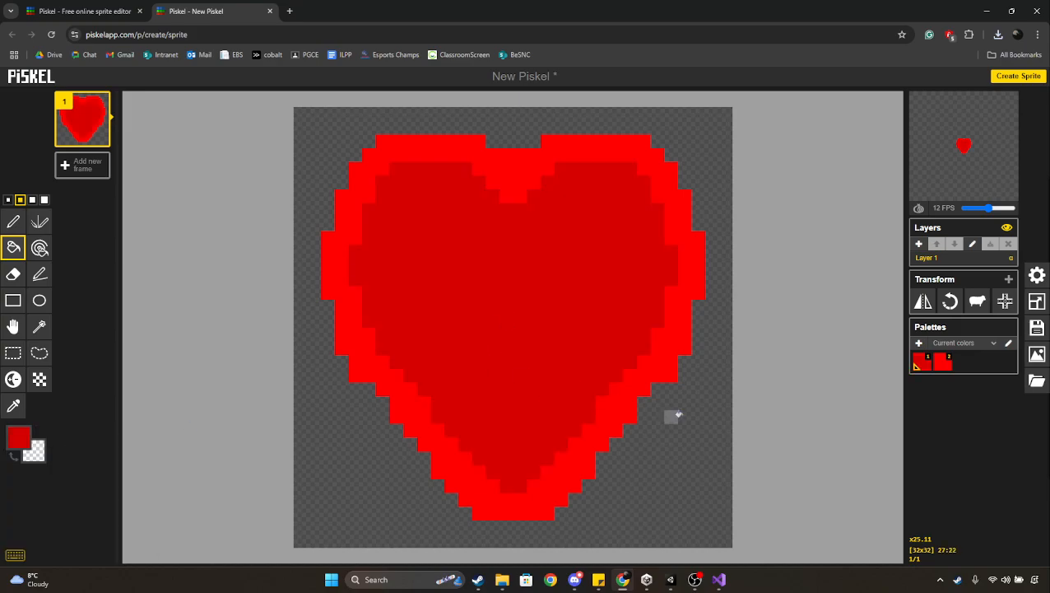
Step: Export the heart as a 32 x 32 px PNG spritesheet and put the downloaded file in the Desktop folder
left_click(1037, 354)
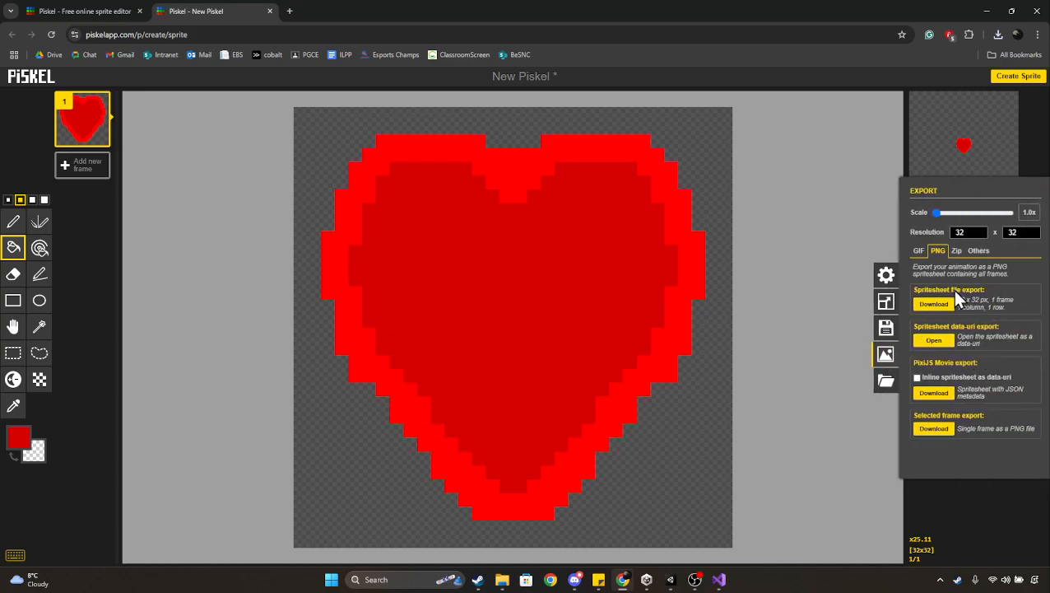
left_click(926, 303)
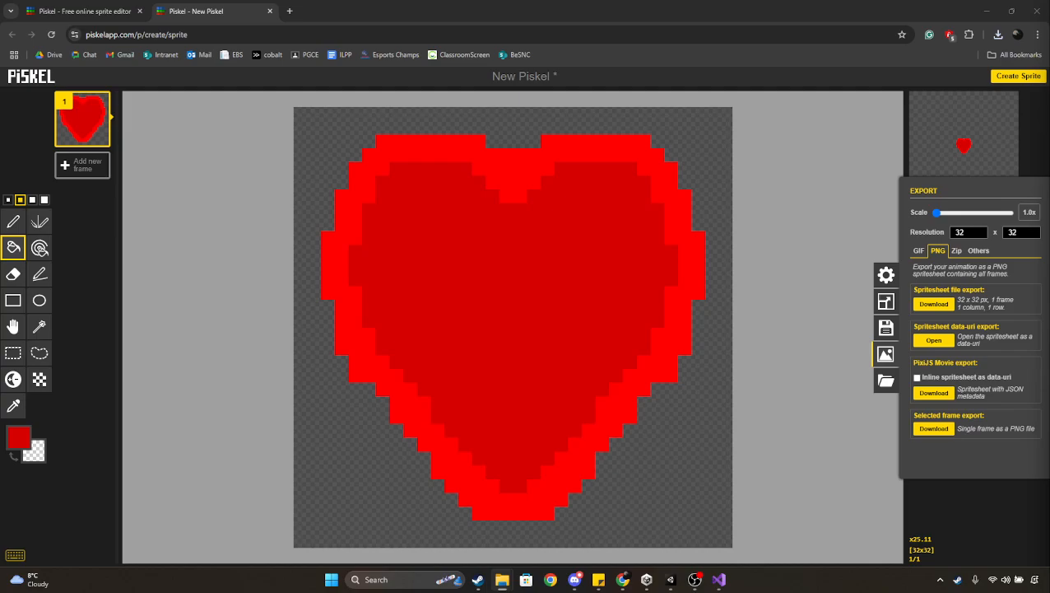
left_click_drag(1049, 298, 700, 1)
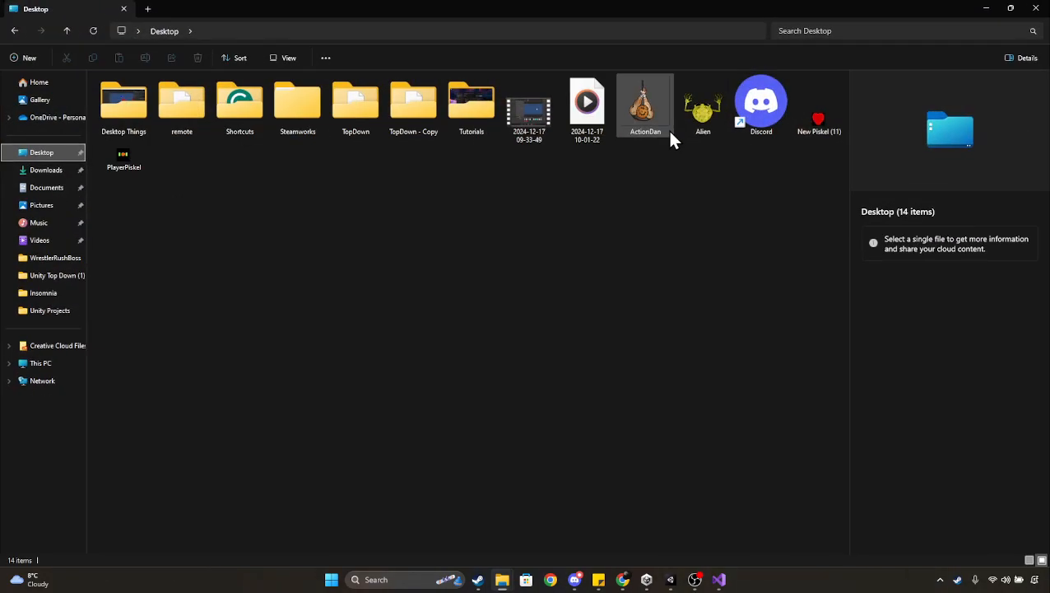
Step: Rename the New Piskel (11) image on the Desktop as Heart
right_click(800, 120)
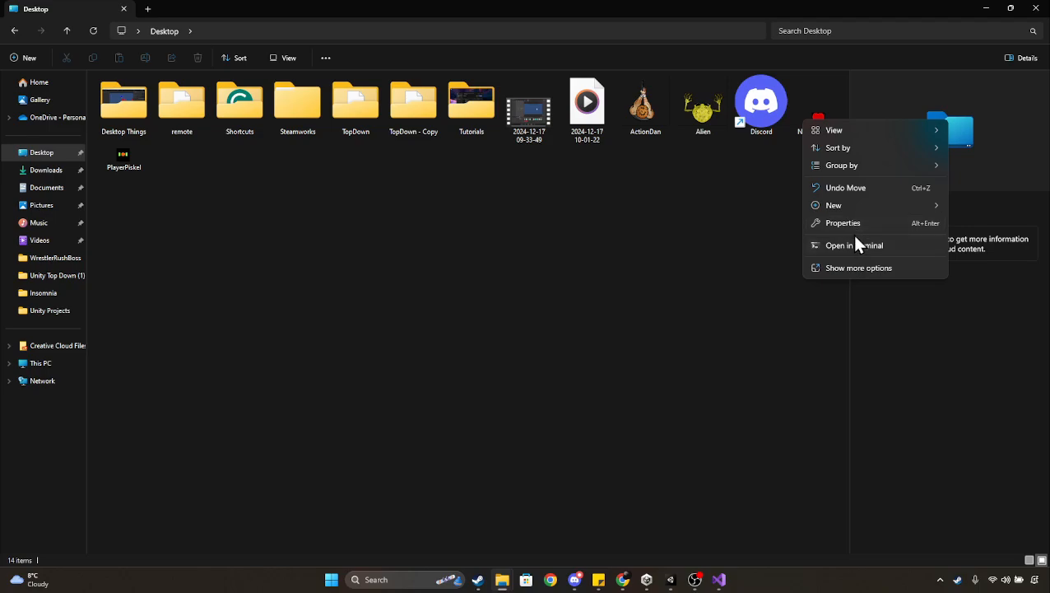
right_click(816, 123)
left_click(814, 121)
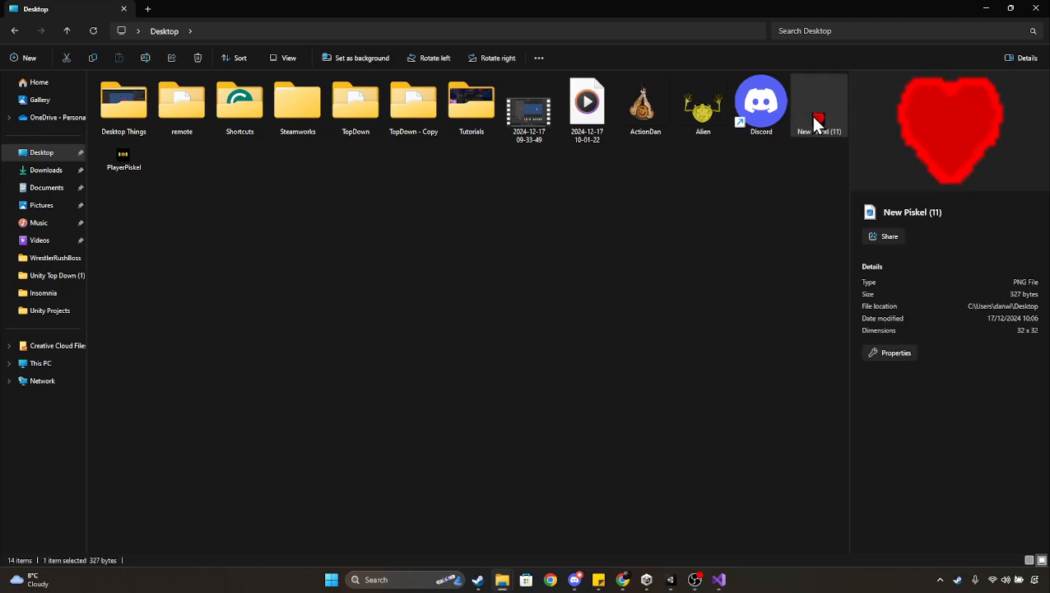
right_click(816, 124)
left_click(870, 125)
key("Caps_Lock")
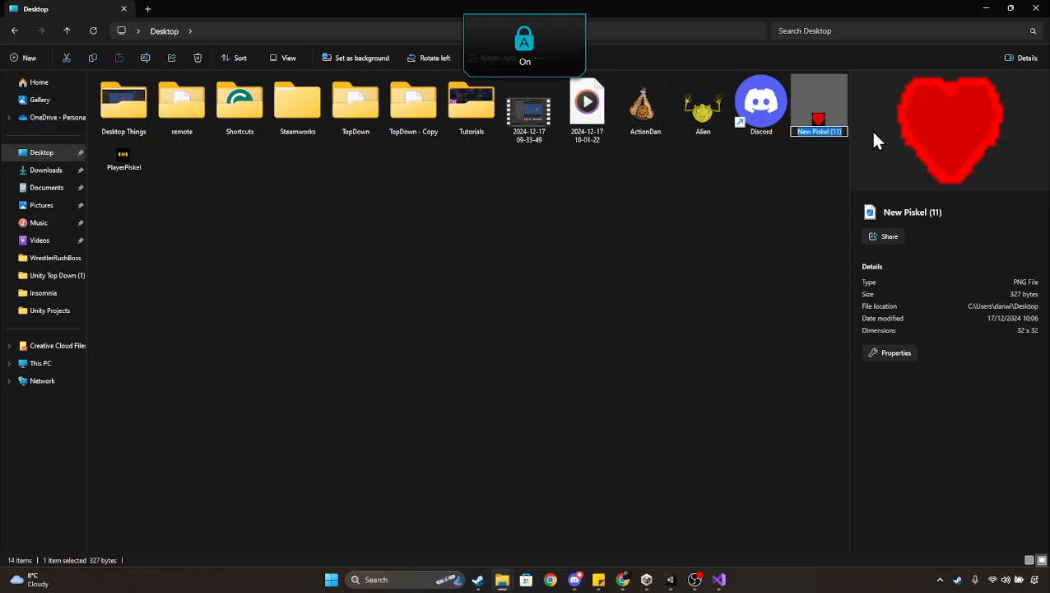
type("H")
key("Caps_Lock")
type("eart")
key("Return")
Step: Close the ActionDan.png preview and the Piskel browser window, leaving the site without saving
left_click_drag(757, 10, 1049, 494)
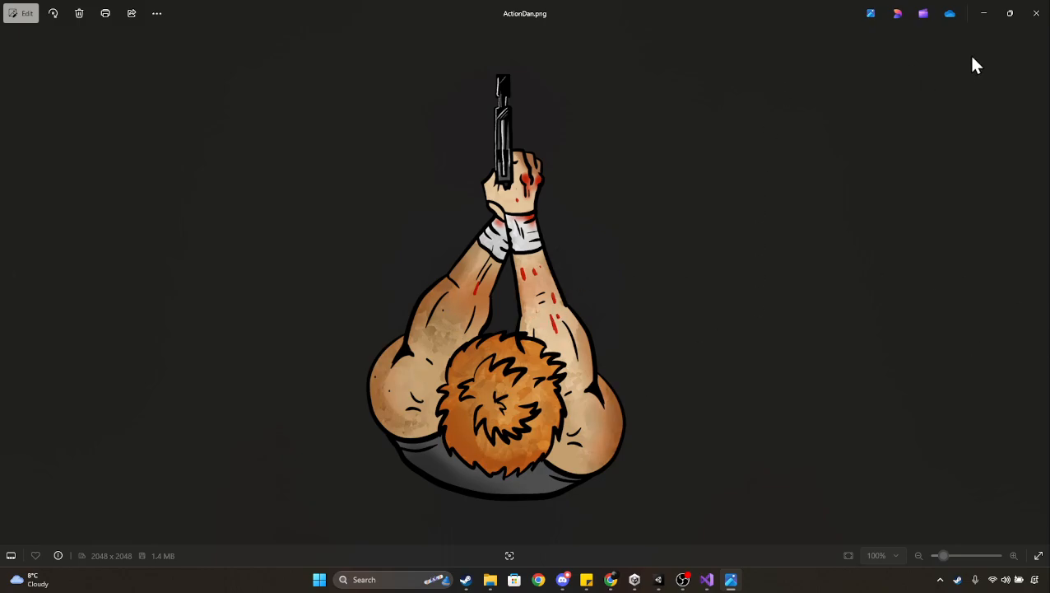
left_click(1037, 16)
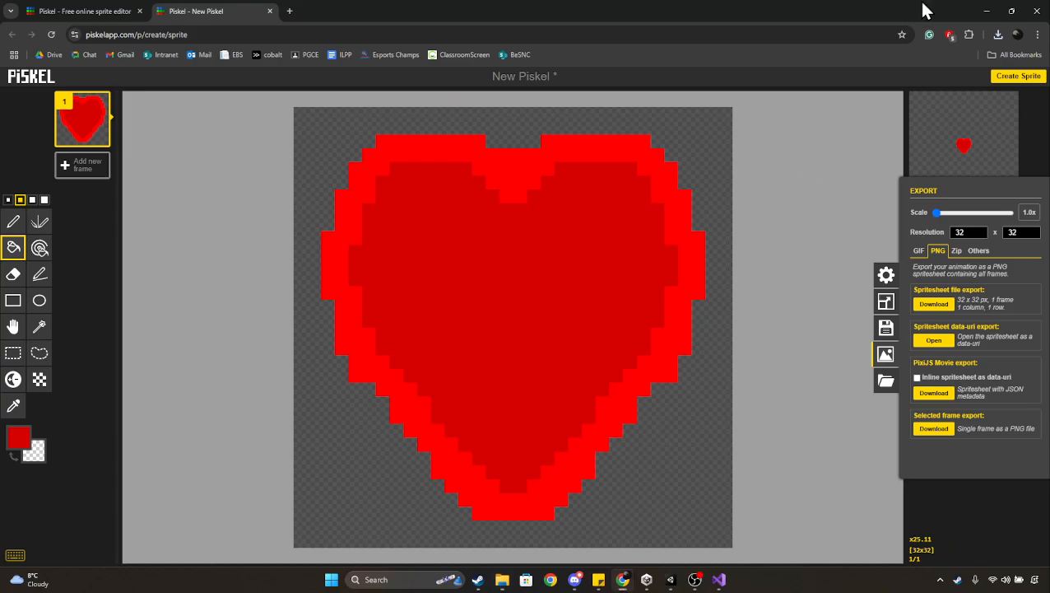
left_click(1037, 11)
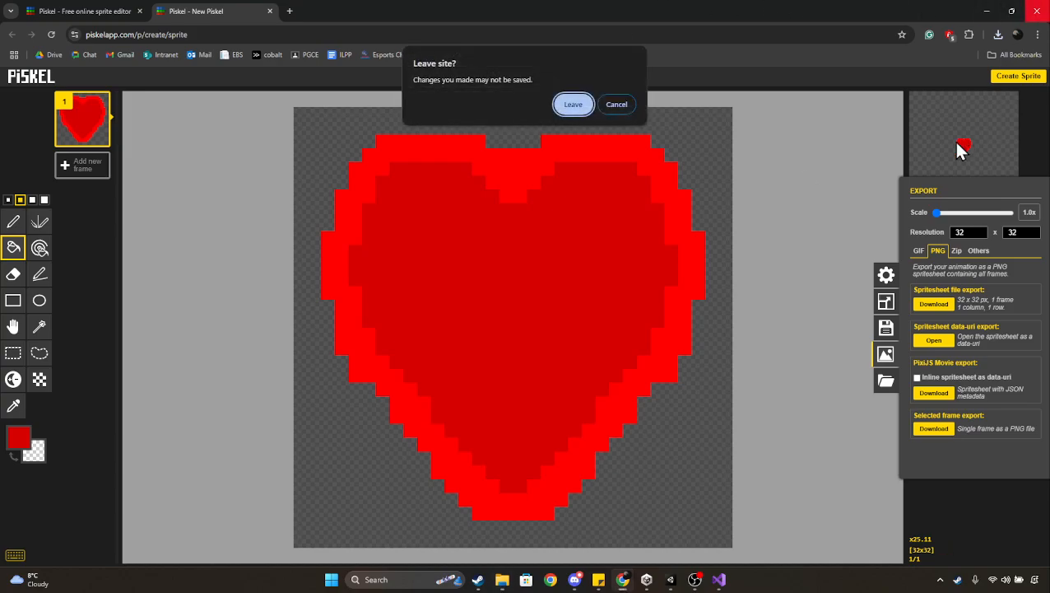
left_click(586, 111)
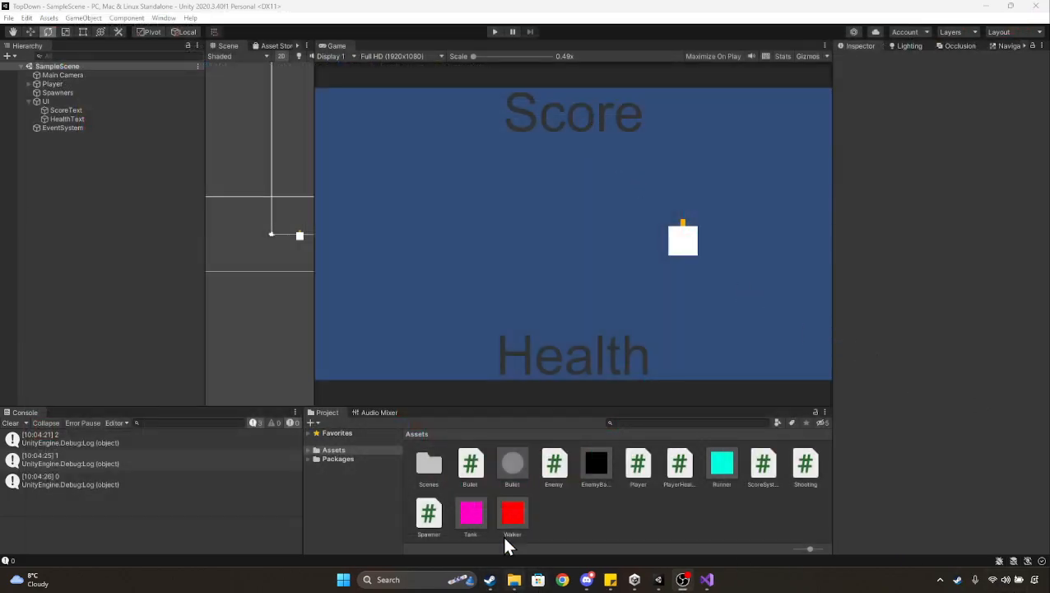
Step: Enlarge Unity's asset area and arrange a smaller Desktop folder window so both the image files and the Assets folder are accessible
left_click_drag(494, 404, 488, 377)
left_click(518, 581)
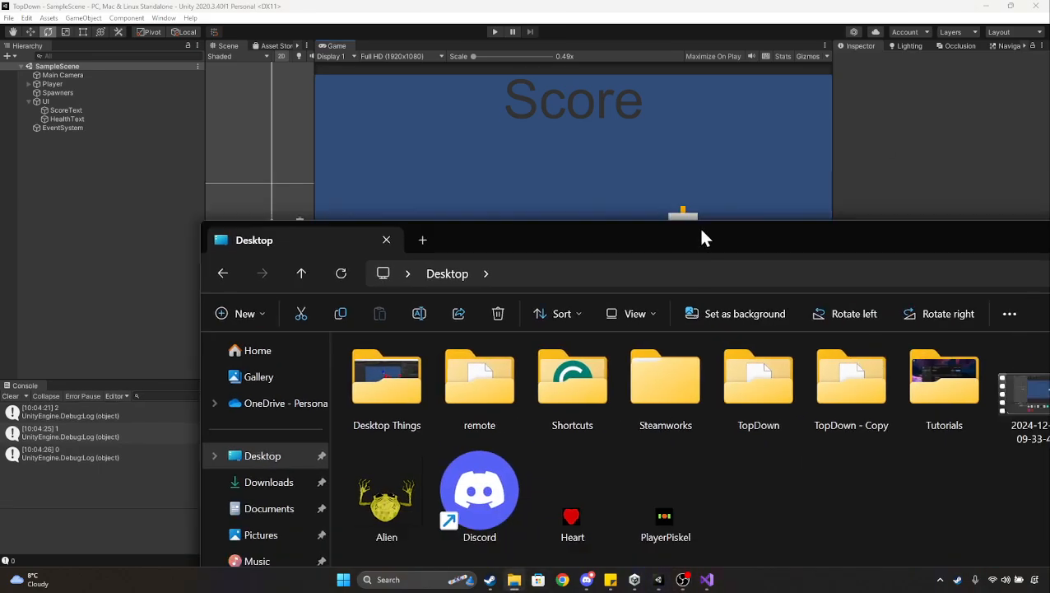
left_click_drag(701, 237, 188, 52)
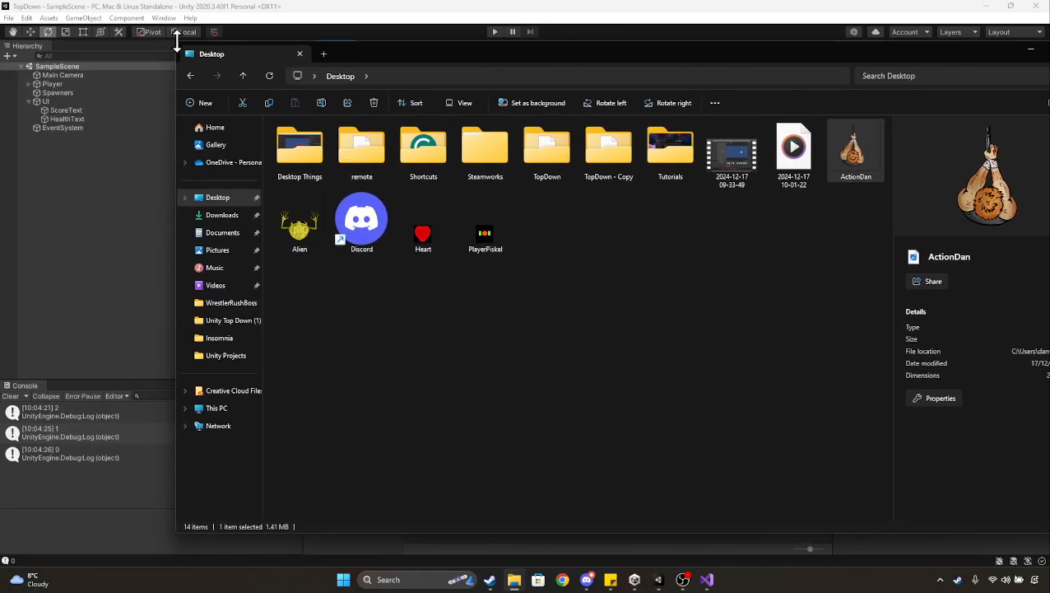
left_click(177, 48)
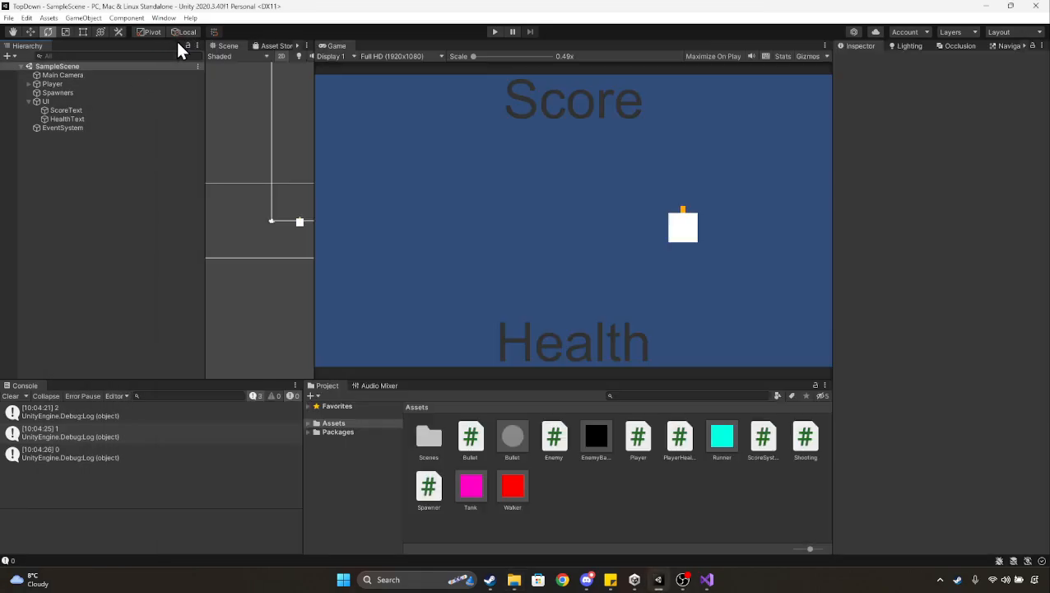
left_click(515, 580)
left_click_drag(175, 80, 546, 108)
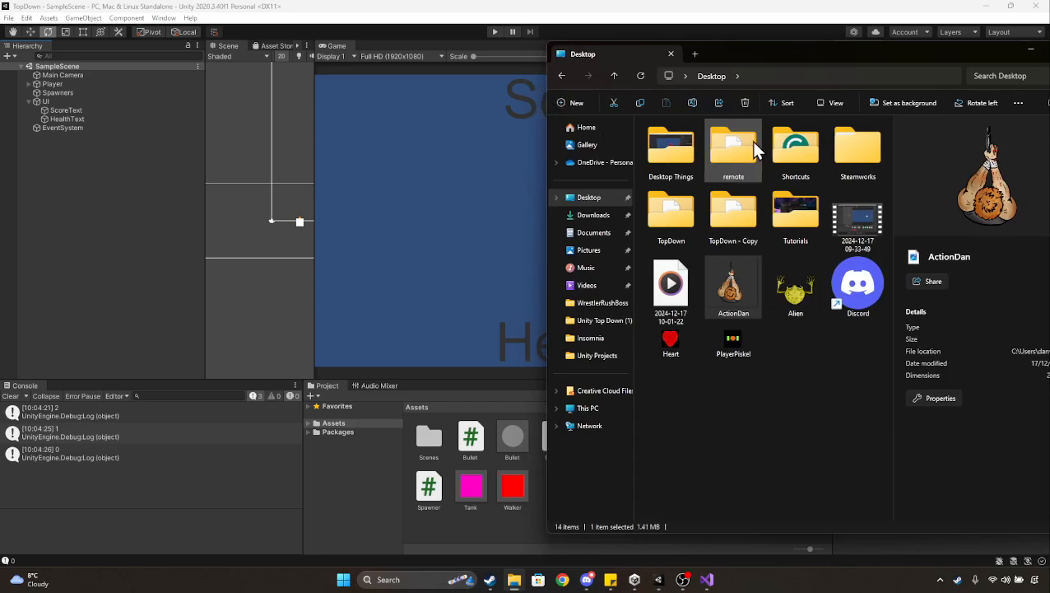
left_click_drag(729, 55, 841, 60)
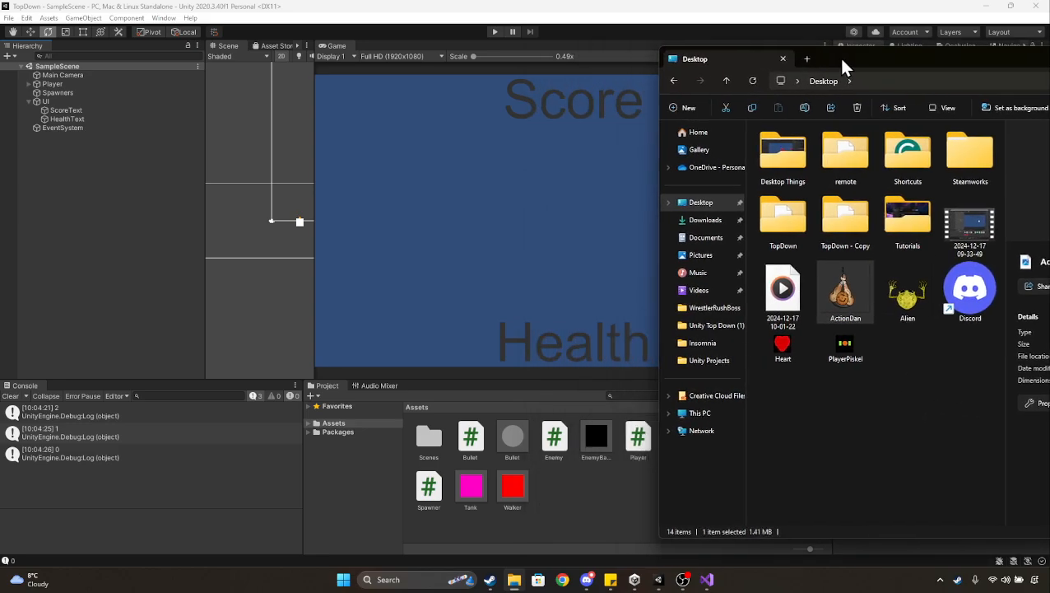
Step: Import the Heart, PlayerPiskel, ActionDan and Alien images from the Desktop into the Assets folder, and close the file window
left_click(794, 344)
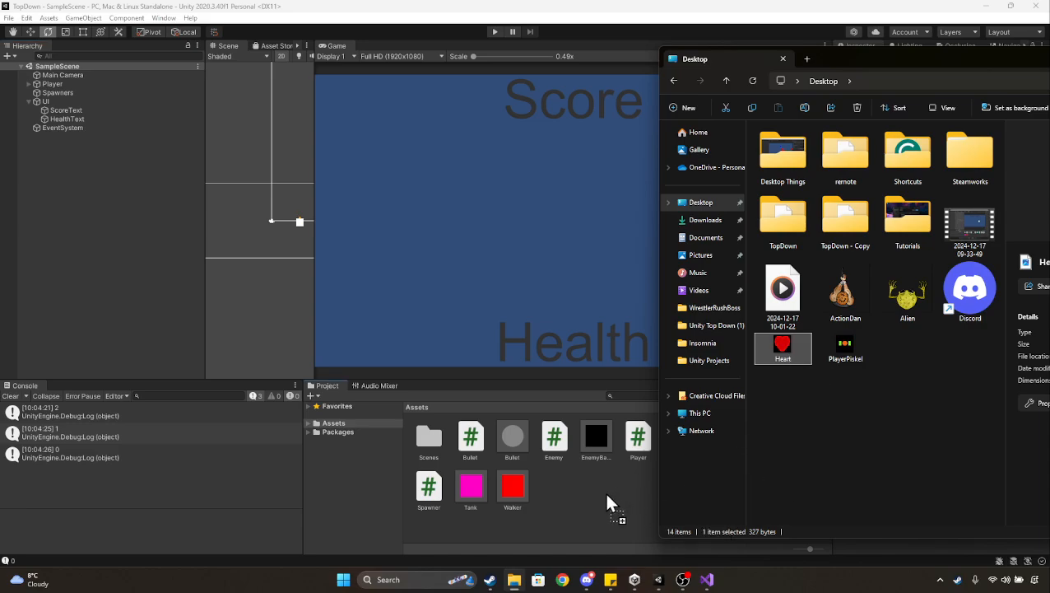
left_click_drag(606, 498, 615, 494)
left_click(840, 354)
left_click_drag(840, 354, 633, 527)
left_click(832, 304)
left_click_drag(906, 292, 578, 521)
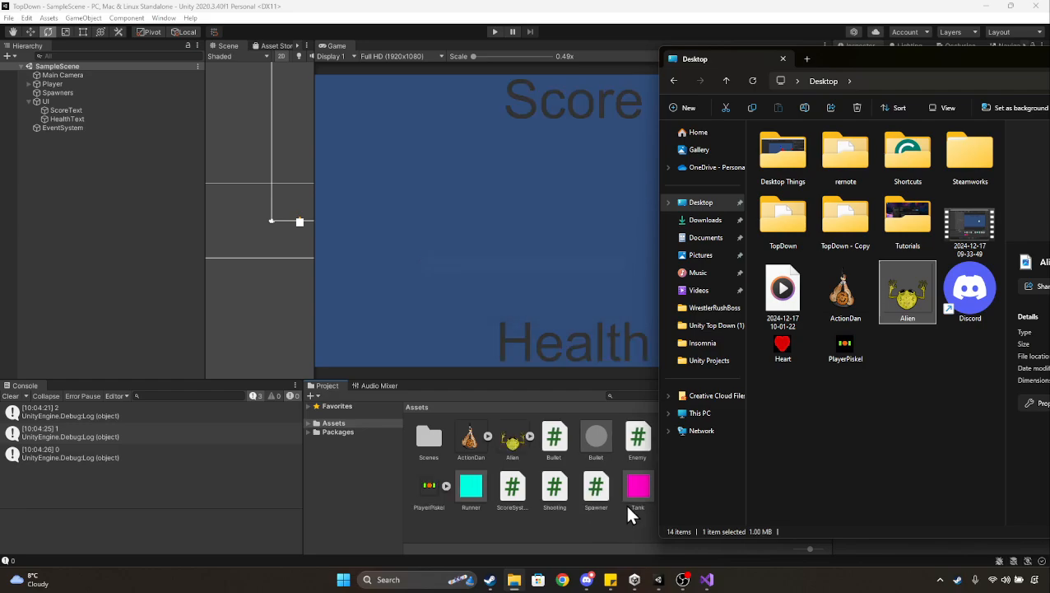
left_click_drag(913, 63, 600, 69)
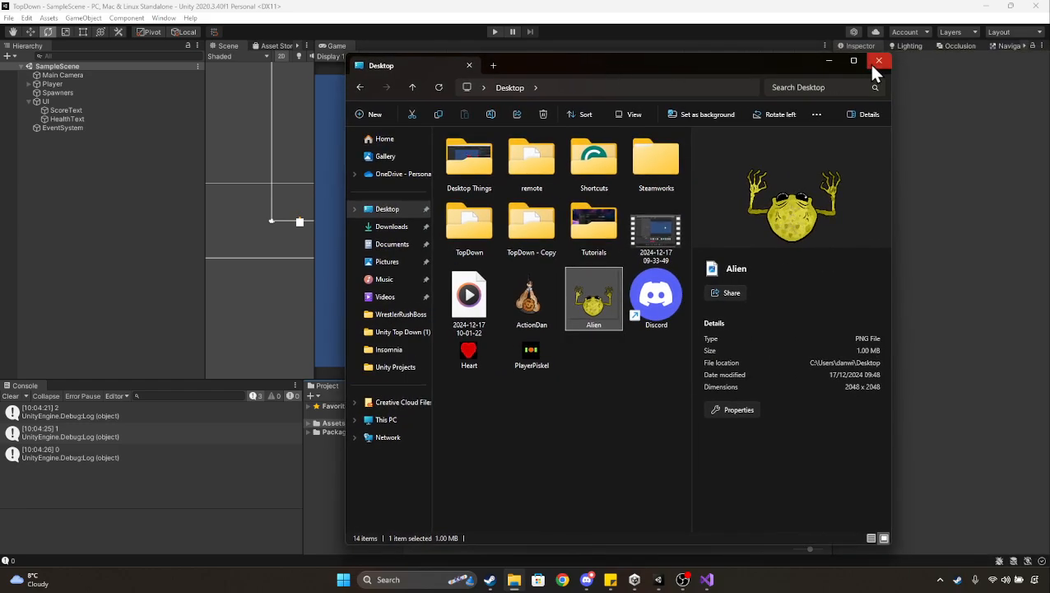
left_click(878, 62)
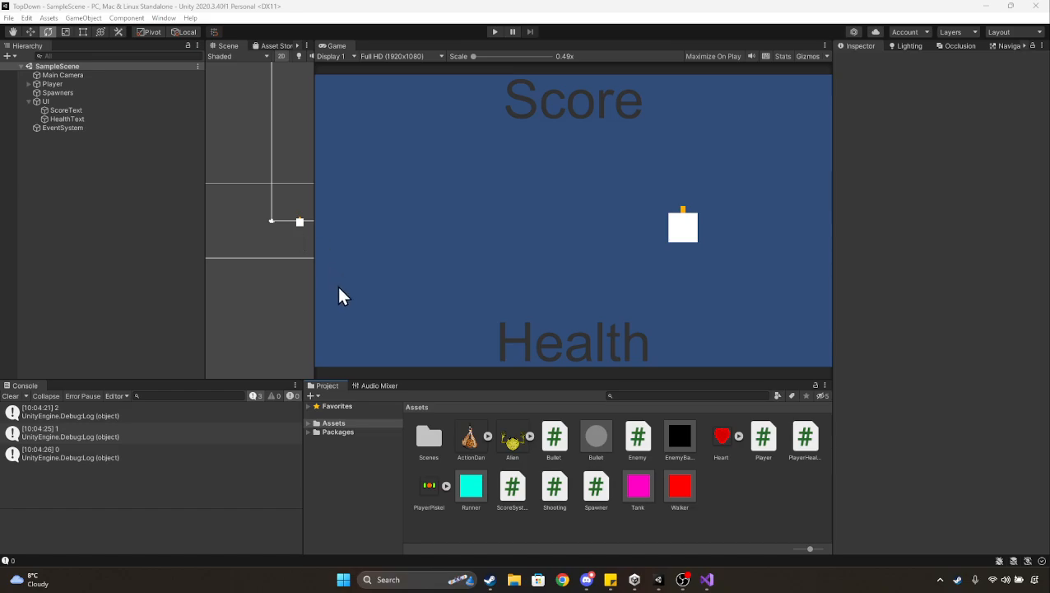
Step: Widen the Scene view, add the Alien sprite, scale it to about 0.155 and move it to about X -2.93, Y -0.29
left_click_drag(316, 289, 550, 293)
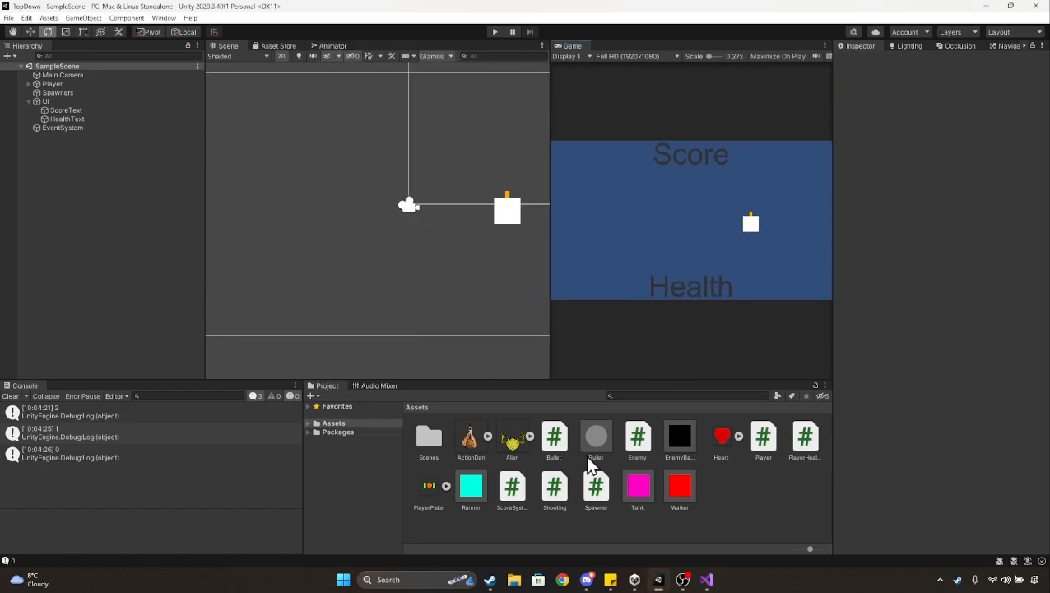
left_click_drag(516, 439, 412, 99)
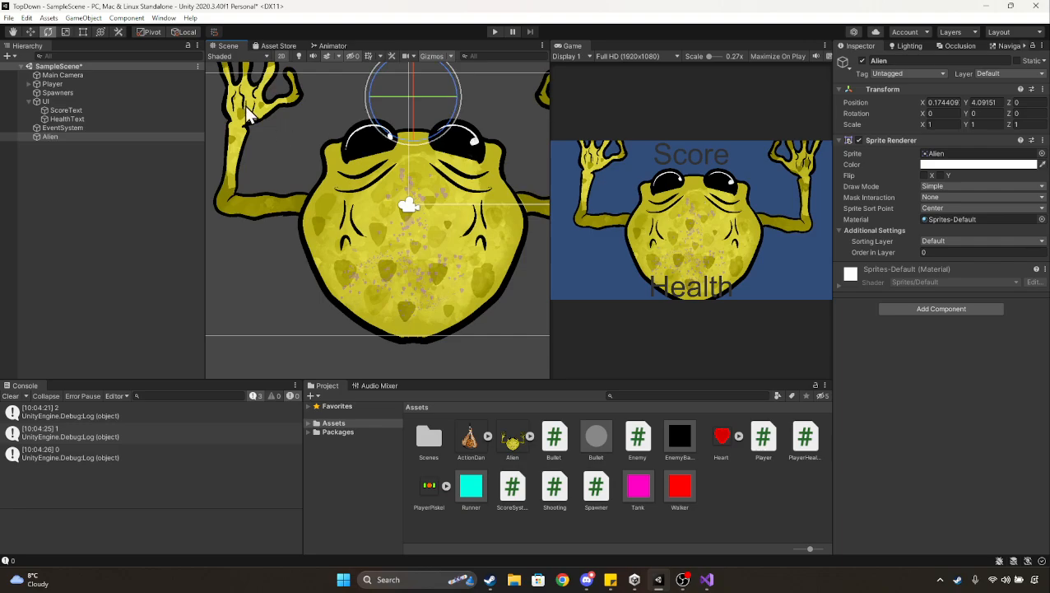
left_click(65, 32)
left_click_drag(411, 99, 377, 120)
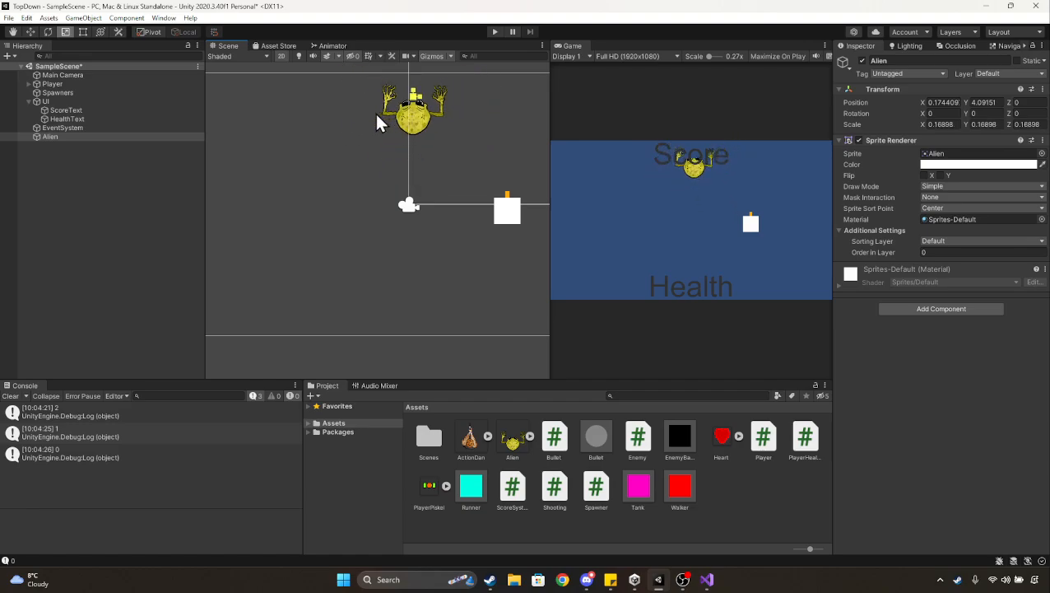
left_click(31, 33)
left_click_drag(409, 67, 377, 211)
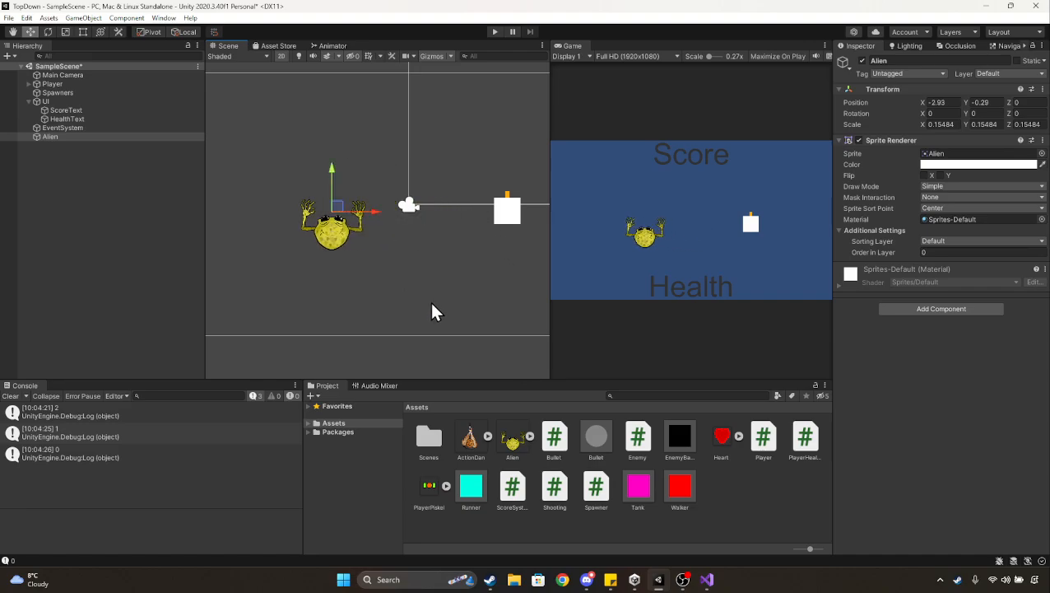
Step: Add the Heart sprite beside the Alien in the scene, scale it up to about 26.67 and save the scene
left_click_drag(628, 394, 424, 211)
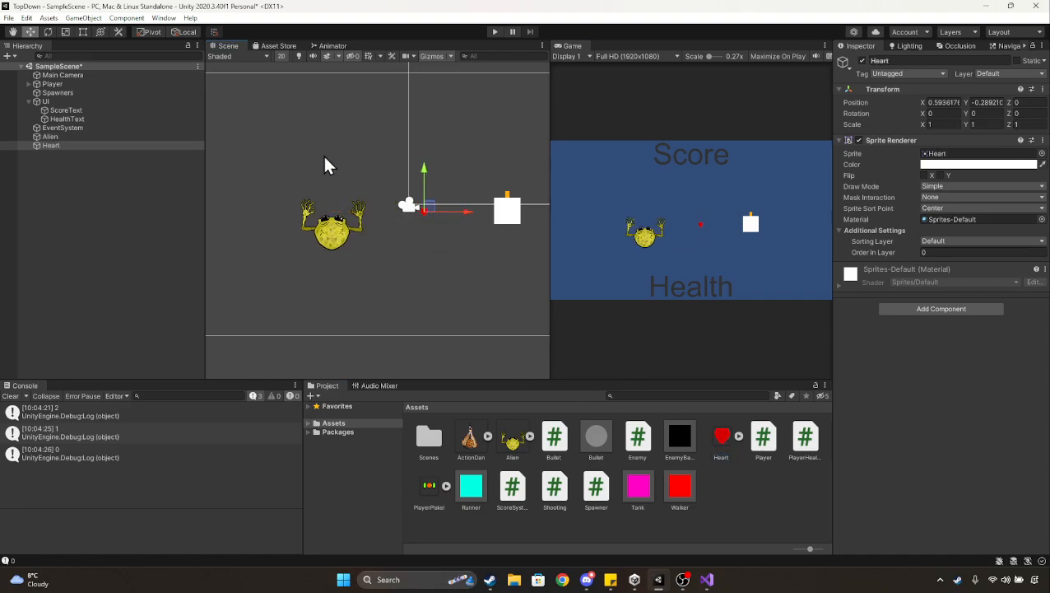
left_click(69, 29)
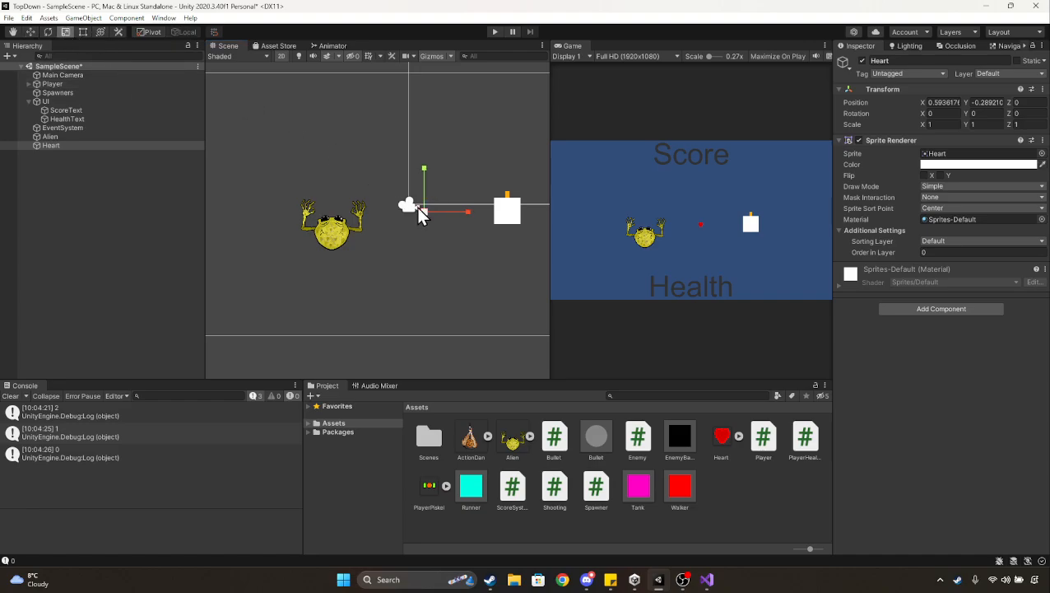
left_click_drag(437, 212, 597, 214)
left_click_drag(680, 192, 714, 190)
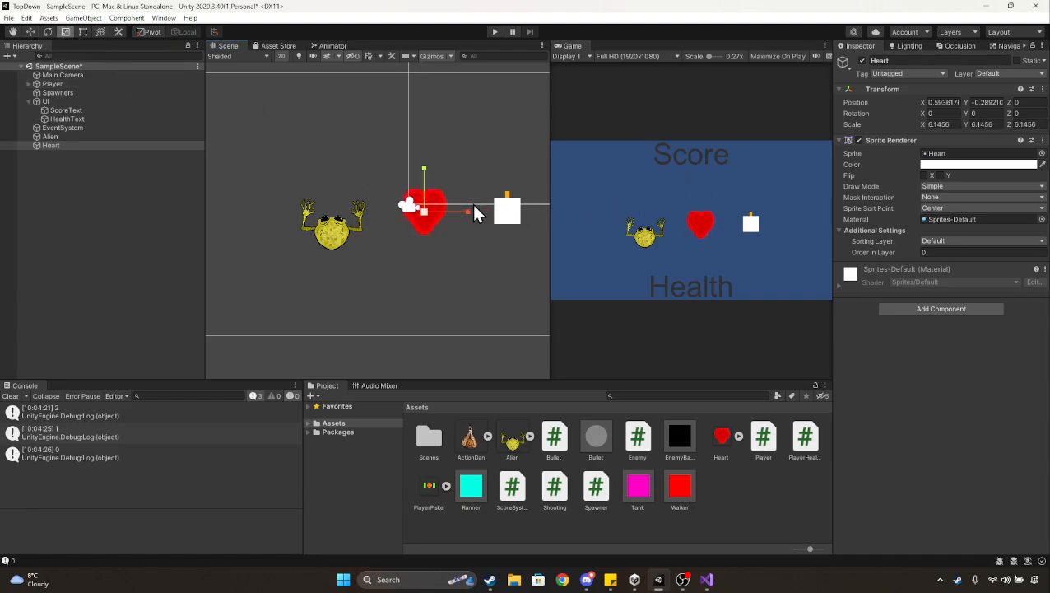
left_click_drag(425, 212, 494, 212)
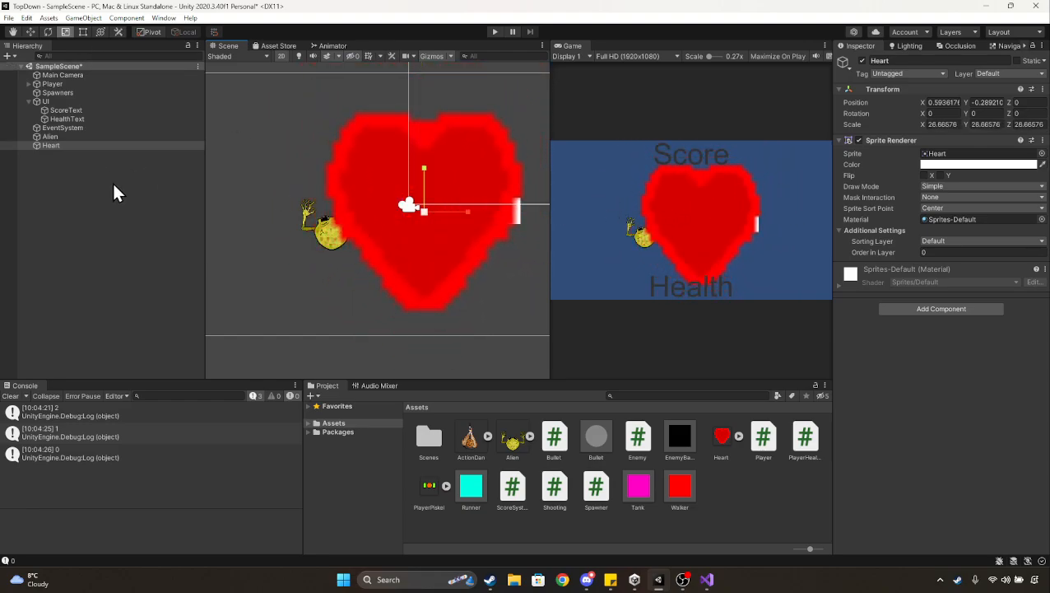
key("ctrl+s")
Step: Scale the Alien object up uniformly to about 0.746 and save the scene
left_click(74, 136)
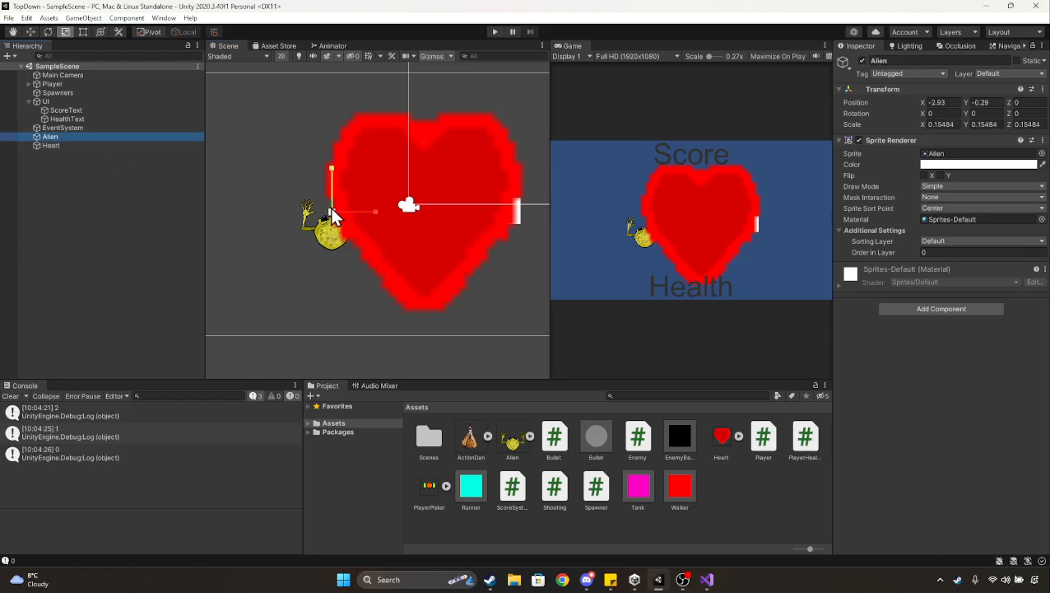
left_click_drag(330, 206, 532, 185)
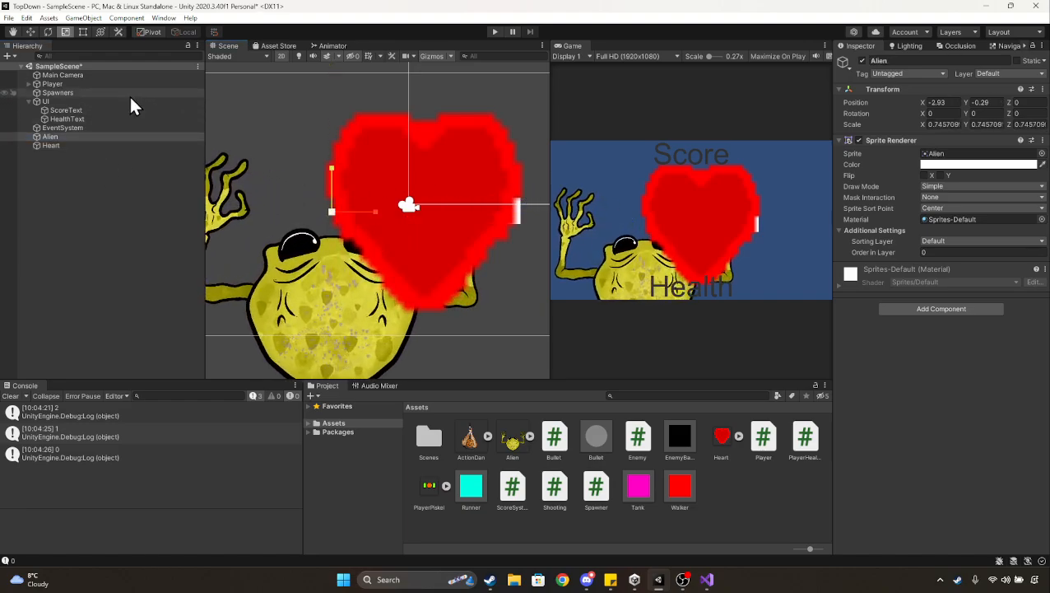
key("ctrl+s")
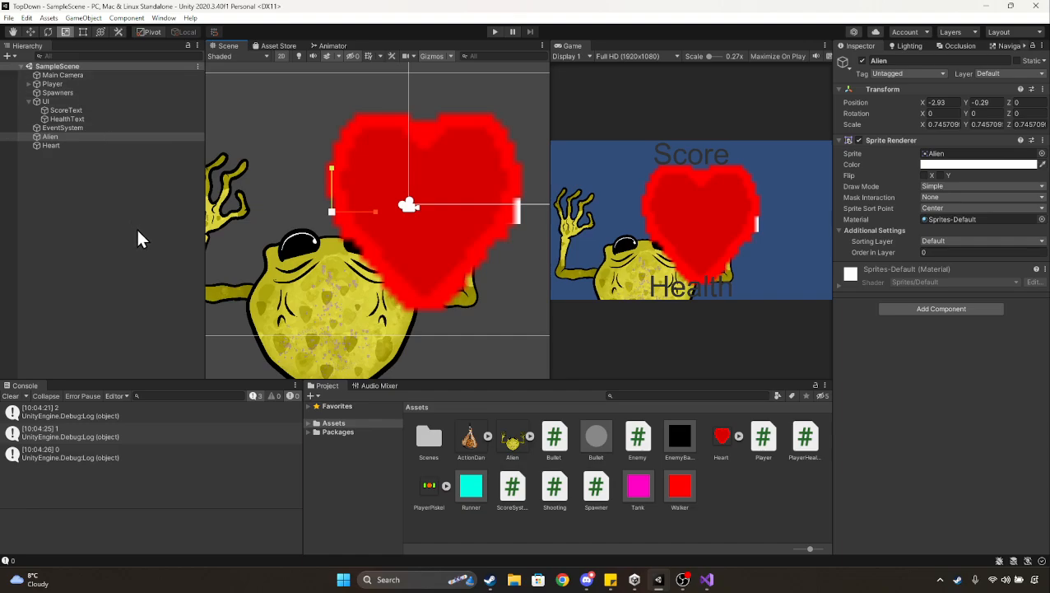
Step: Set the Heart texture's filter mode to Point (no filter) and apply the import settings
left_click(82, 145)
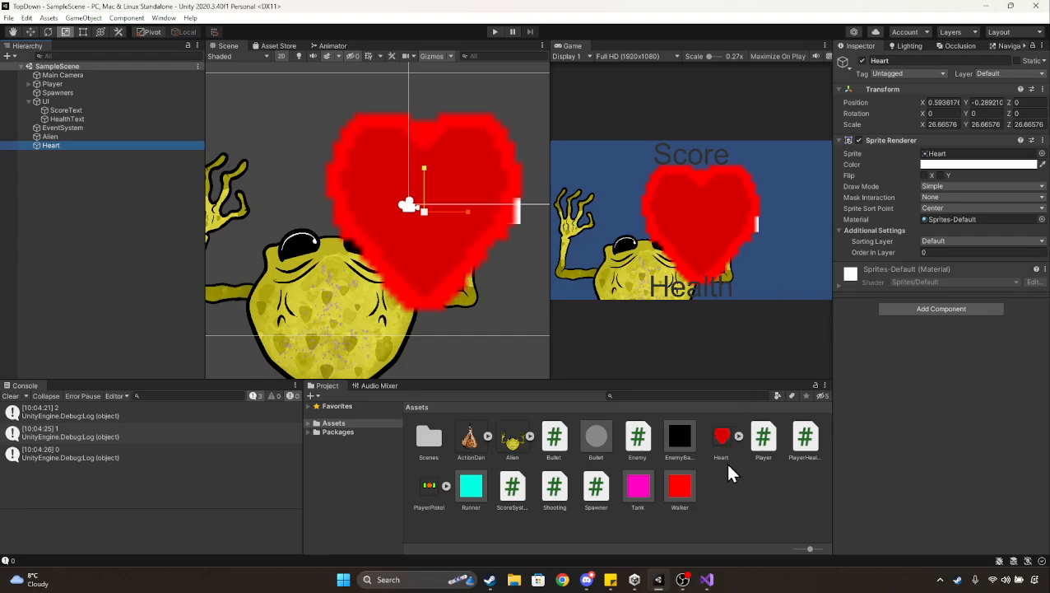
left_click(722, 440)
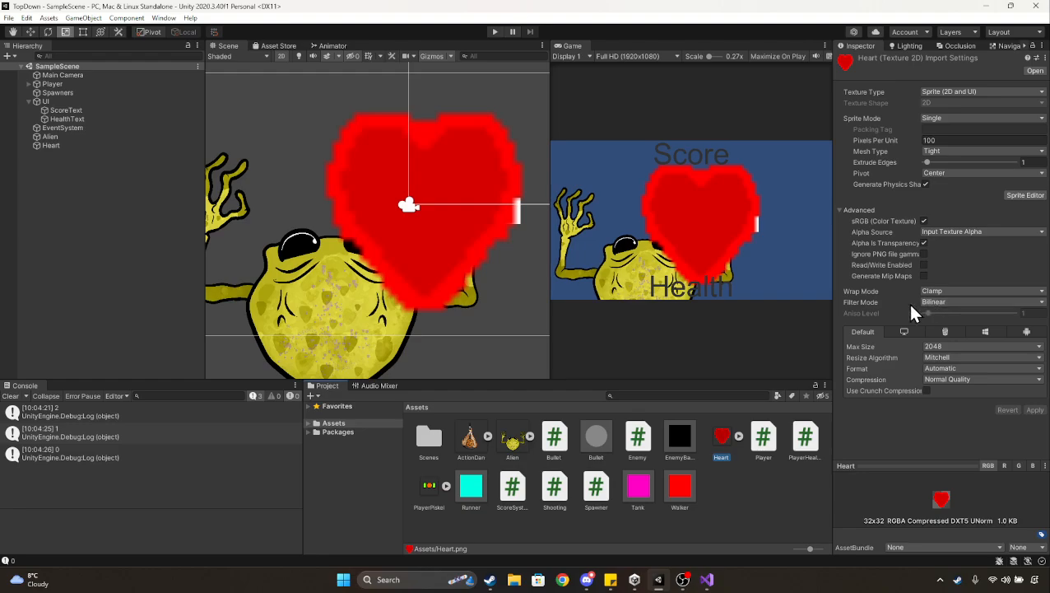
left_click(940, 302)
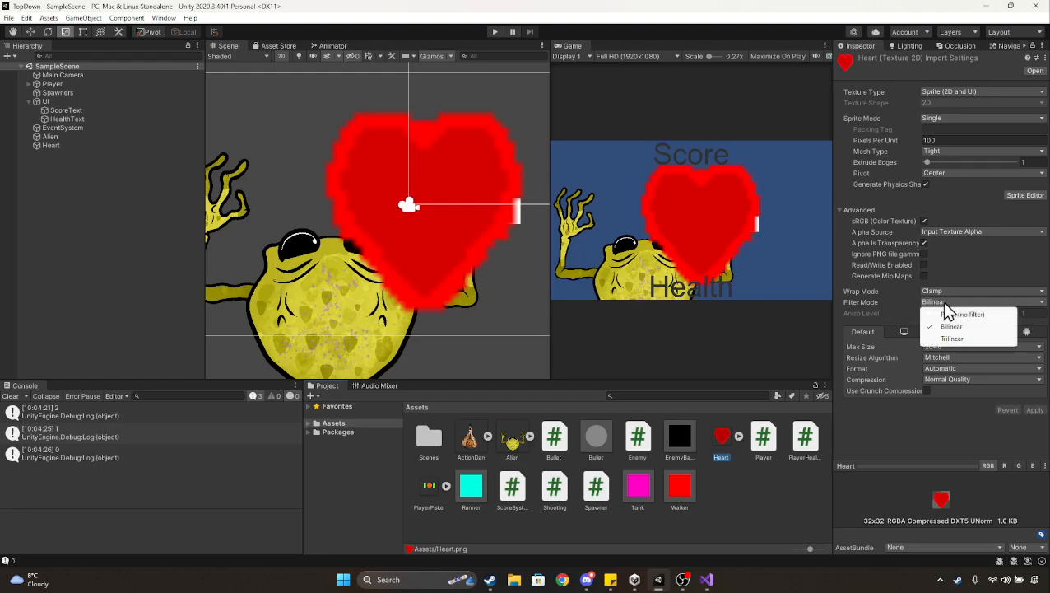
left_click(957, 314)
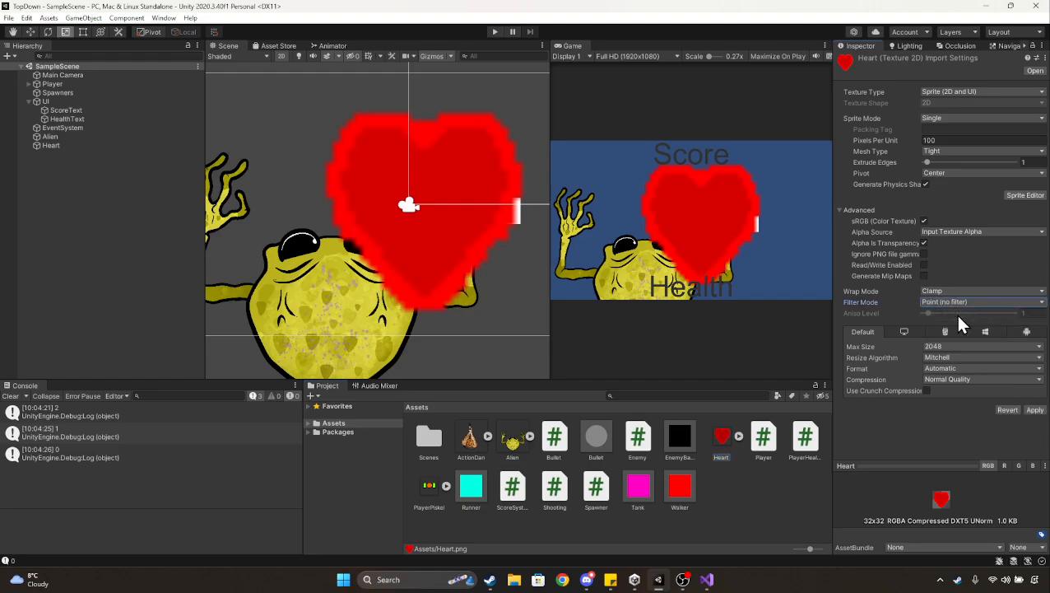
left_click(1034, 410)
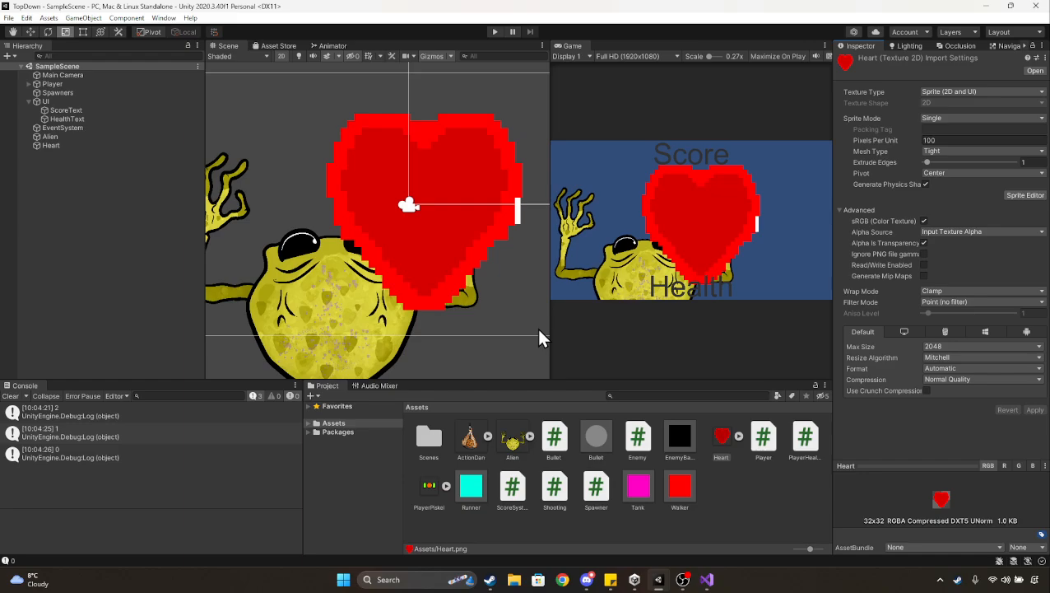
Step: Set the Heart texture's filter mode to Bilinear and apply the import settings, discarding the pending undo changes
key("ctrl+z")
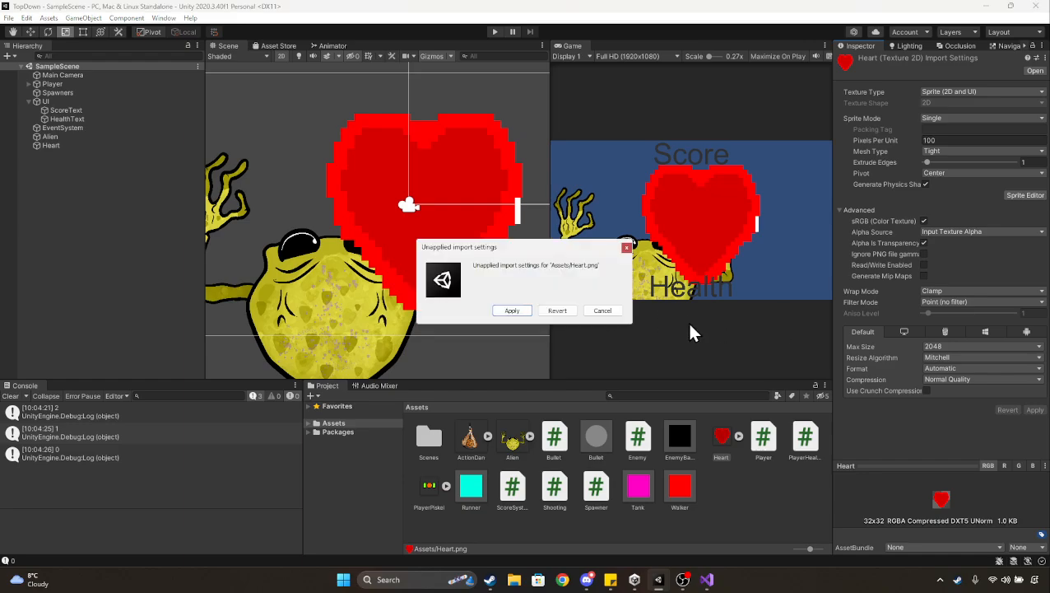
left_click(566, 312)
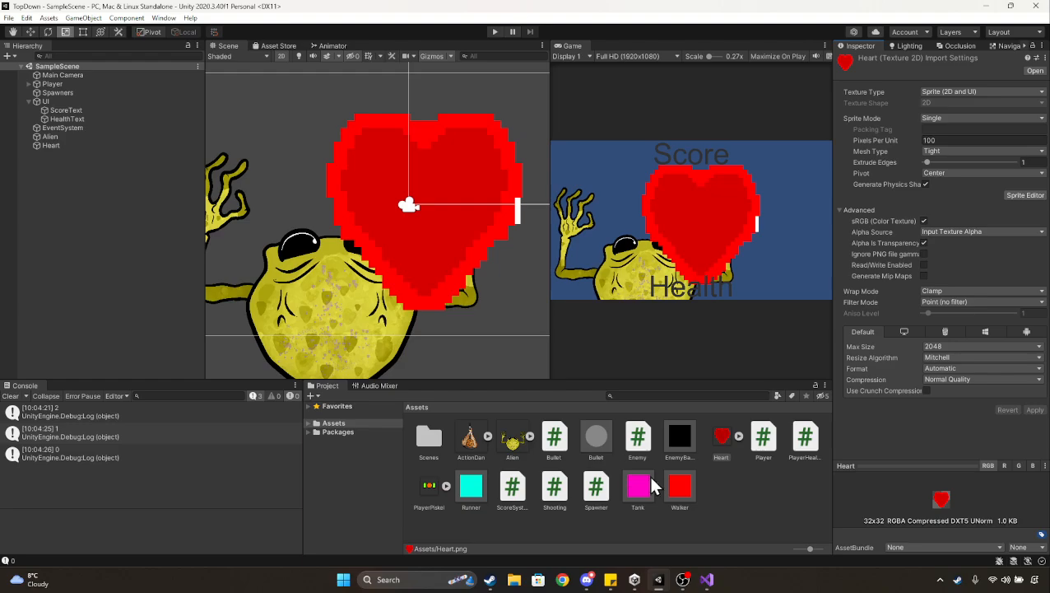
left_click(953, 302)
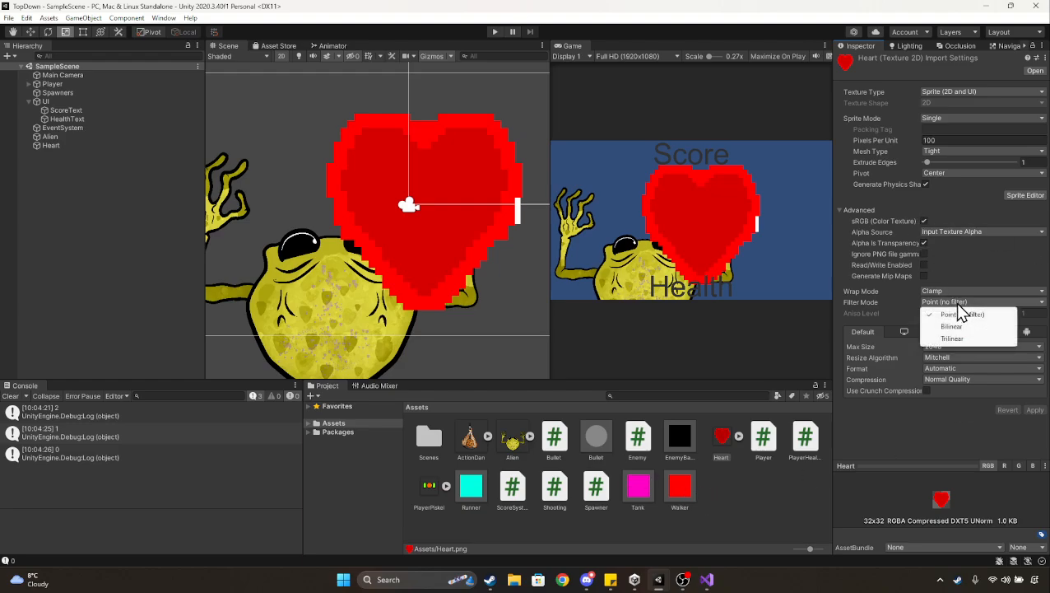
left_click(953, 326)
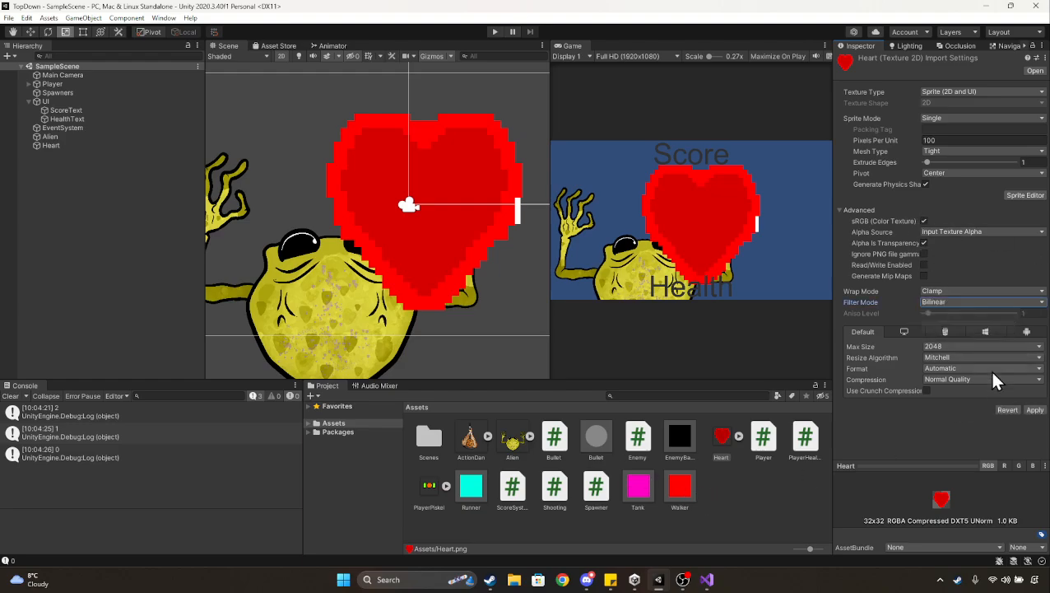
left_click(1035, 410)
Step: Set the Heart texture's filter mode back to Point (no filter) and apply the import settings
left_click(942, 303)
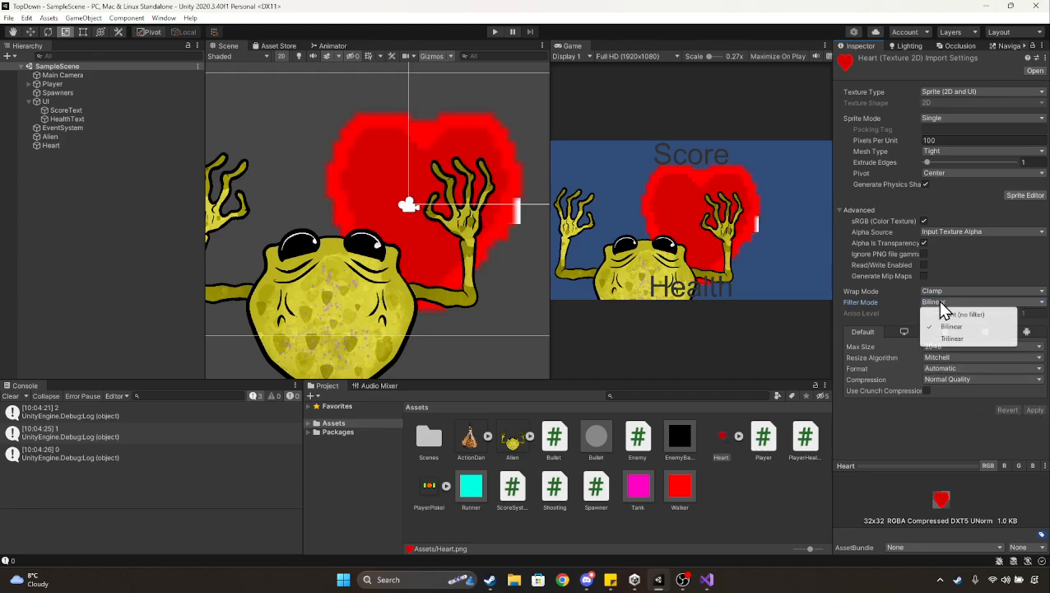
left_click(956, 314)
left_click(1034, 410)
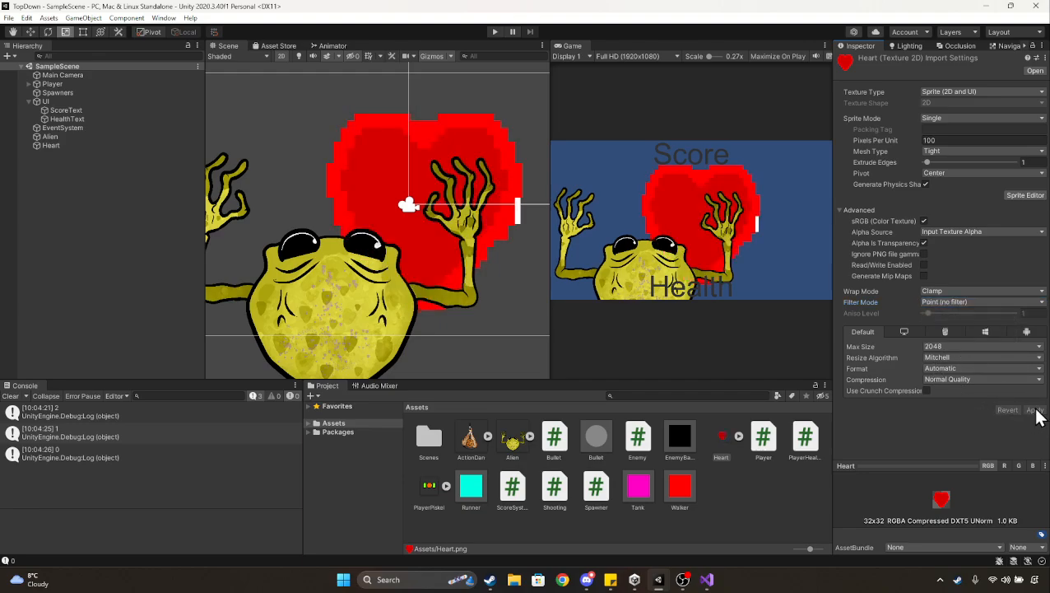
Step: Set the Alien texture's filter mode to Point (no filter), apply it and inspect the Alien's edges in the scene
left_click(74, 136)
double_click(513, 437)
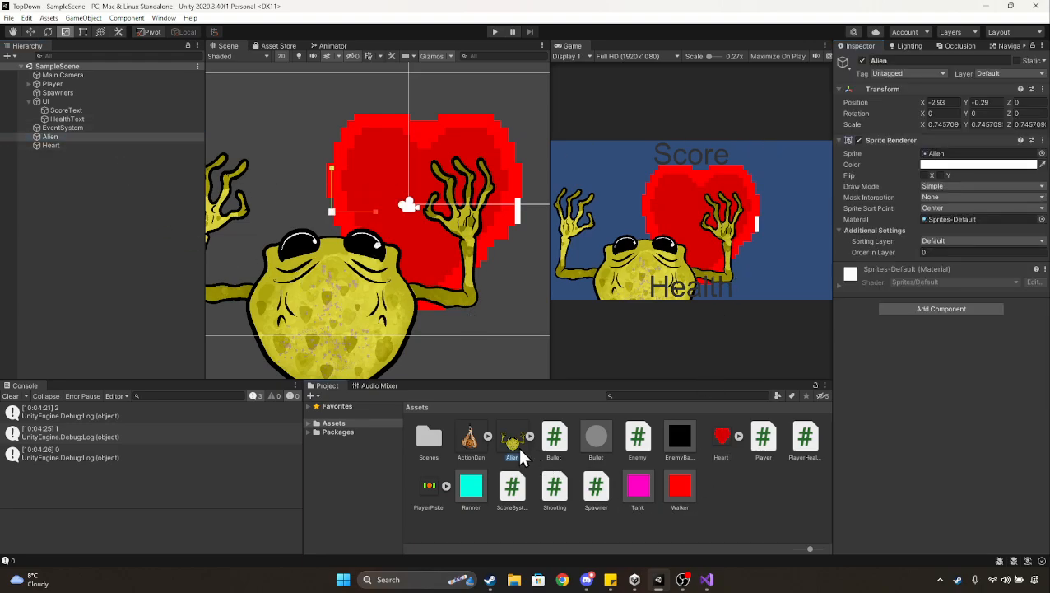
left_click(1036, 13)
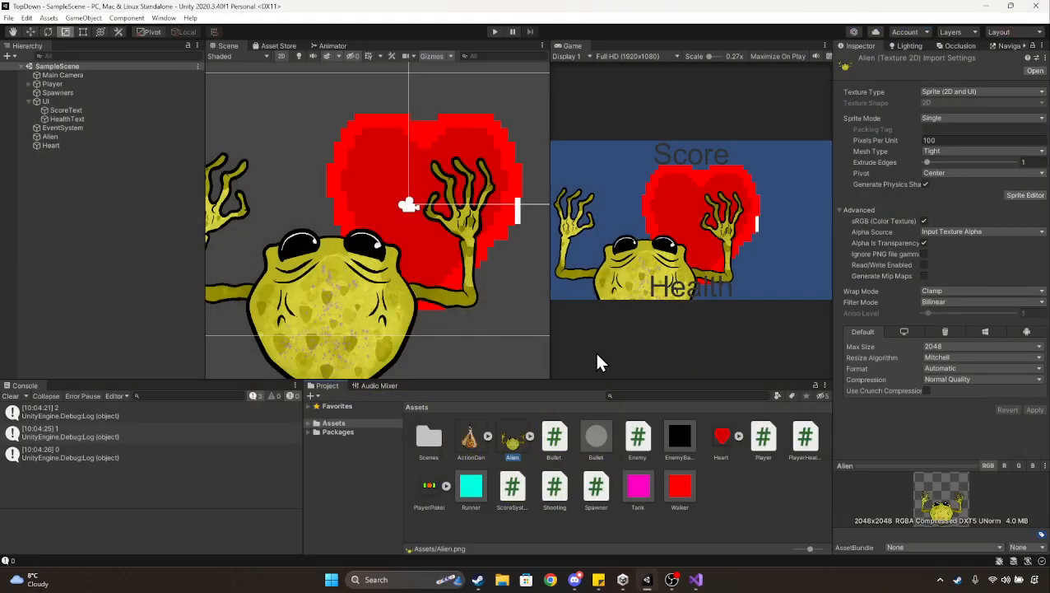
left_click(953, 301)
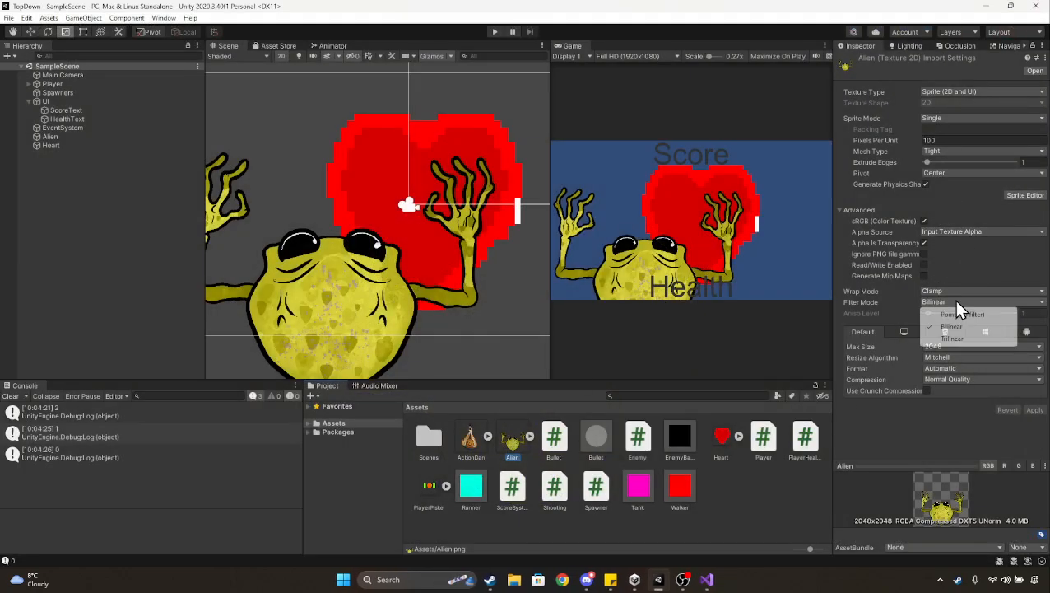
left_click(959, 312)
left_click(1034, 410)
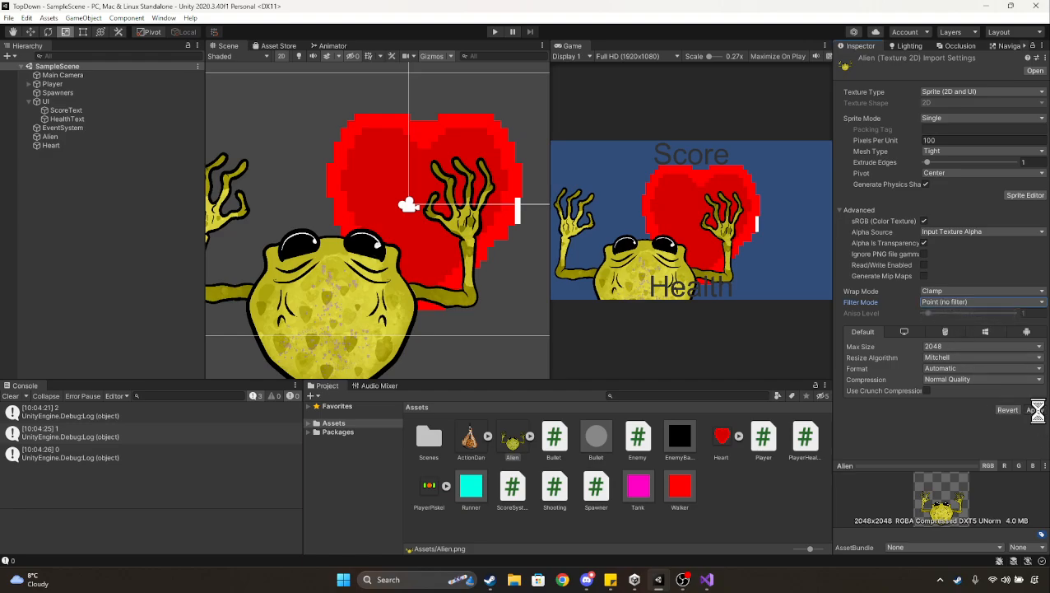
scroll(321, 300, "up", 3)
scroll(321, 300, "up", 8)
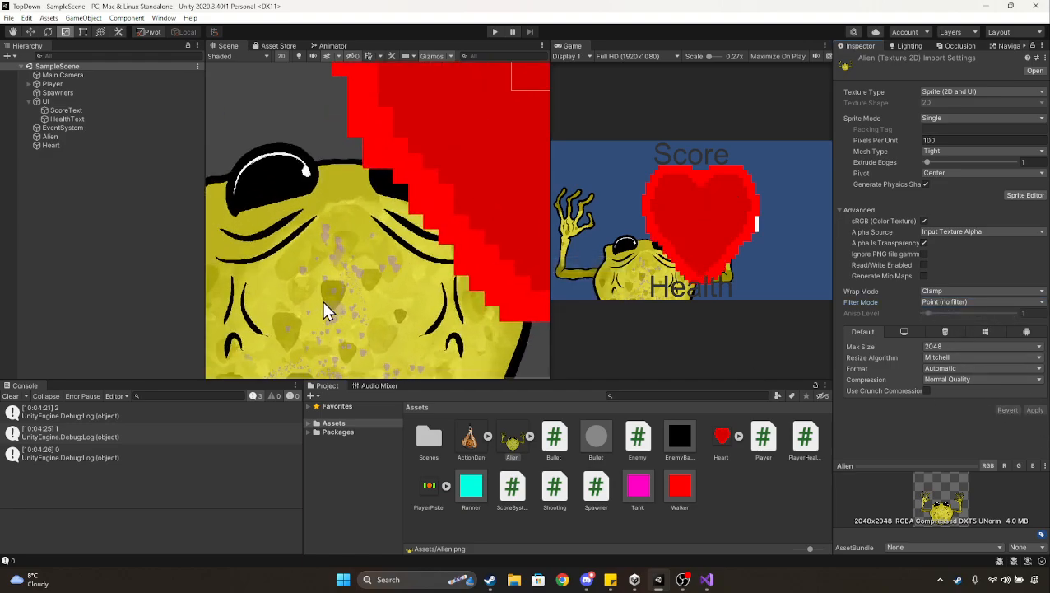
scroll(325, 298, "down", 5)
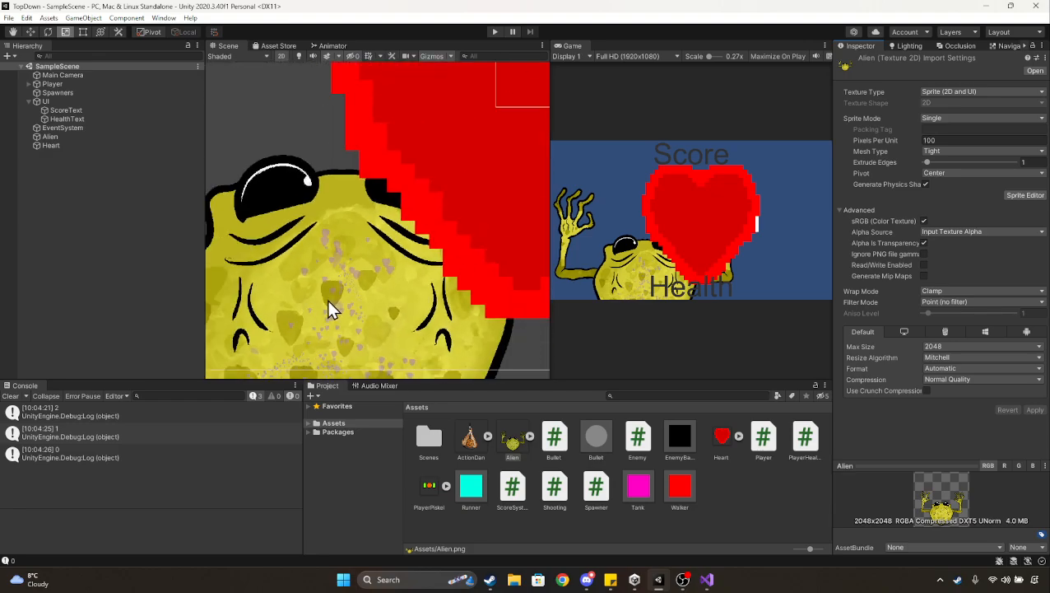
Step: Set the Alien texture's filter mode back to Bilinear and apply the import settings
left_click(963, 302)
left_click(966, 326)
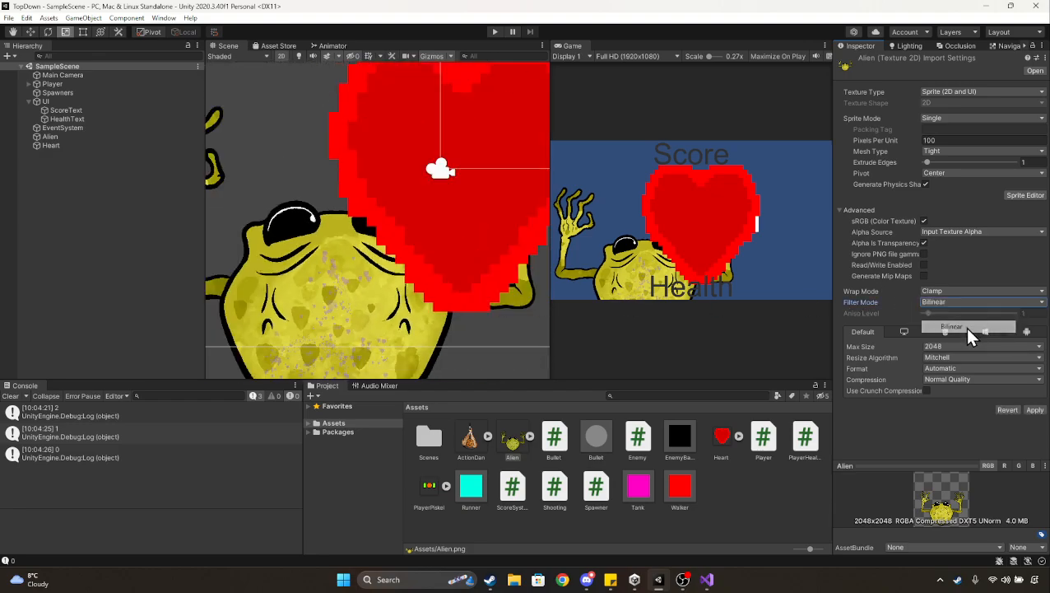
left_click(1035, 410)
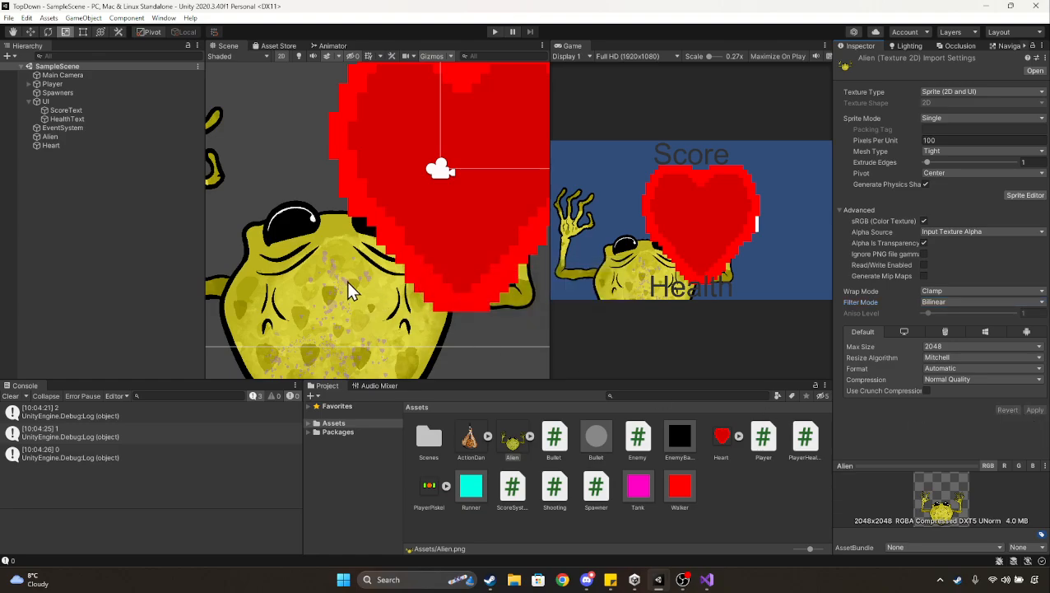
Step: Delete the Heart and Alien test objects from SampleScene and save the scene
scroll(347, 284, "down", 5)
middle_click_drag(392, 312, 365, 306)
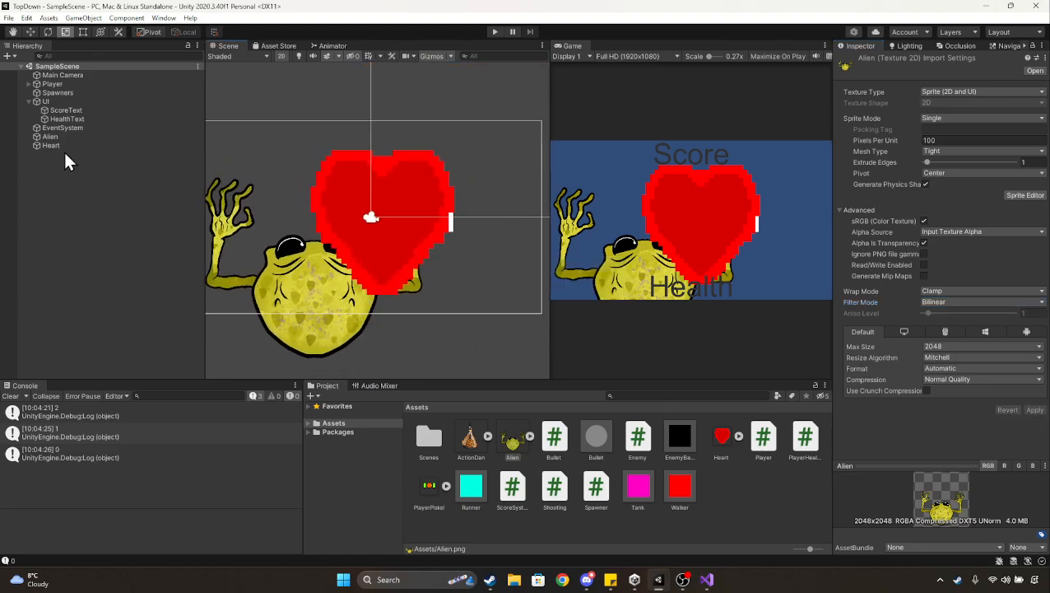
left_click(60, 146)
key("Delete")
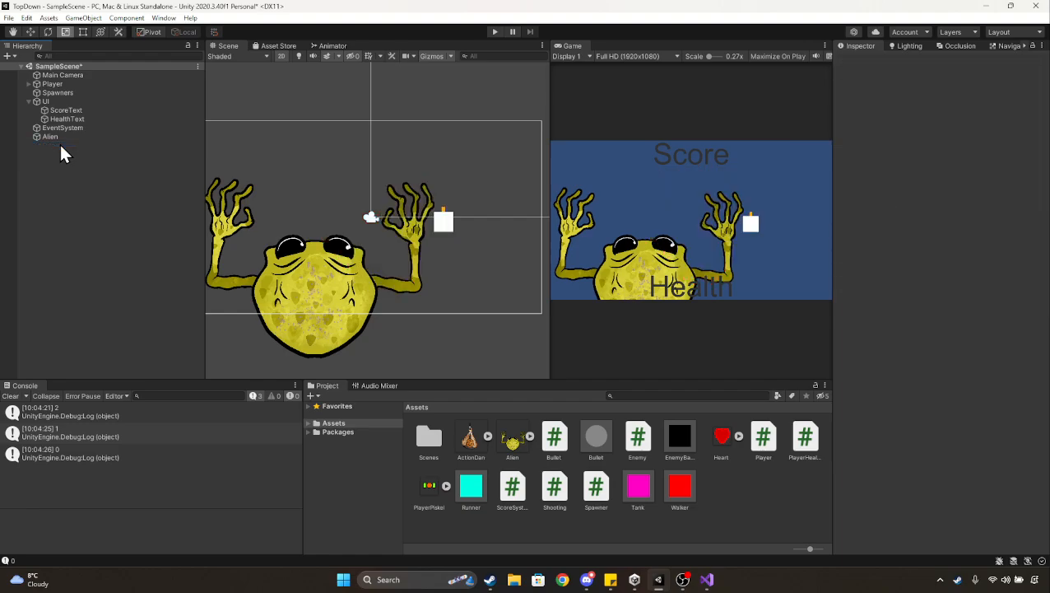
left_click(61, 136)
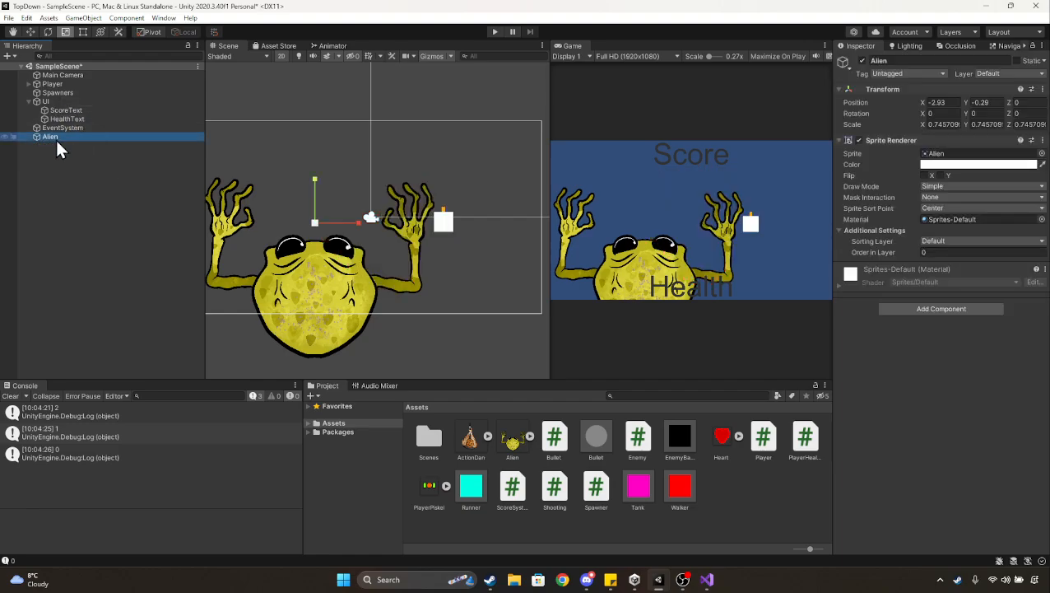
key("Delete")
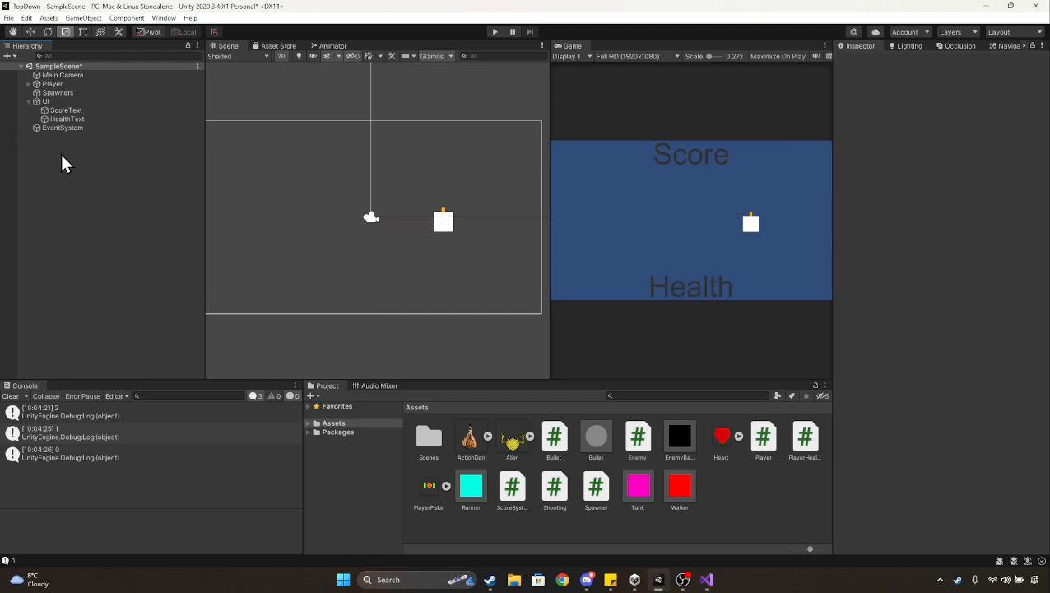
key("ctrl+s")
Step: Open the Walker prefab, add the Alien sprite as a child of Walker and scale it down uniformly to about 0.095
double_click(680, 488)
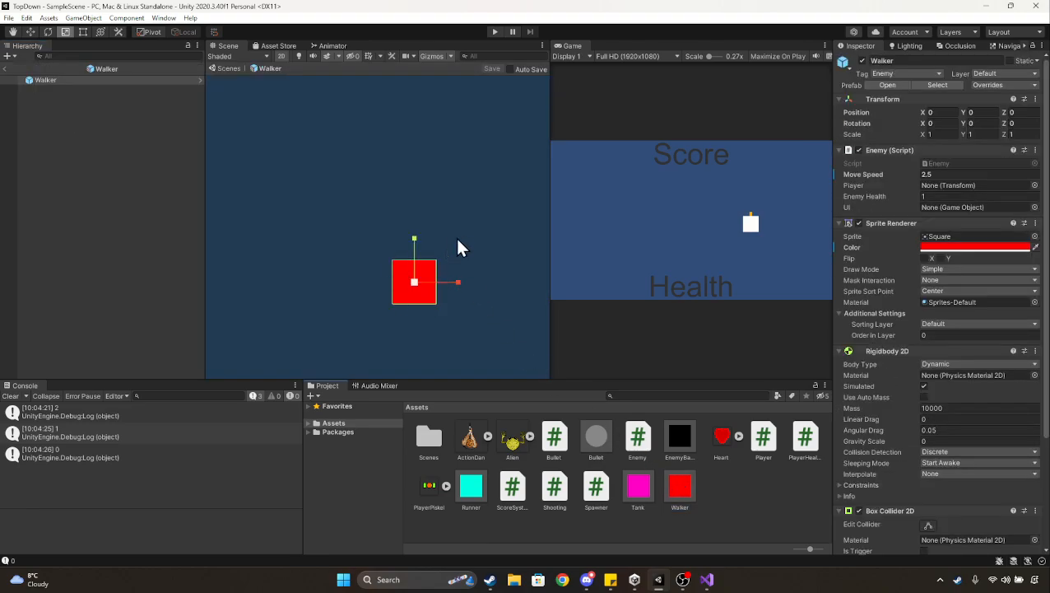
middle_click_drag(459, 247, 429, 215)
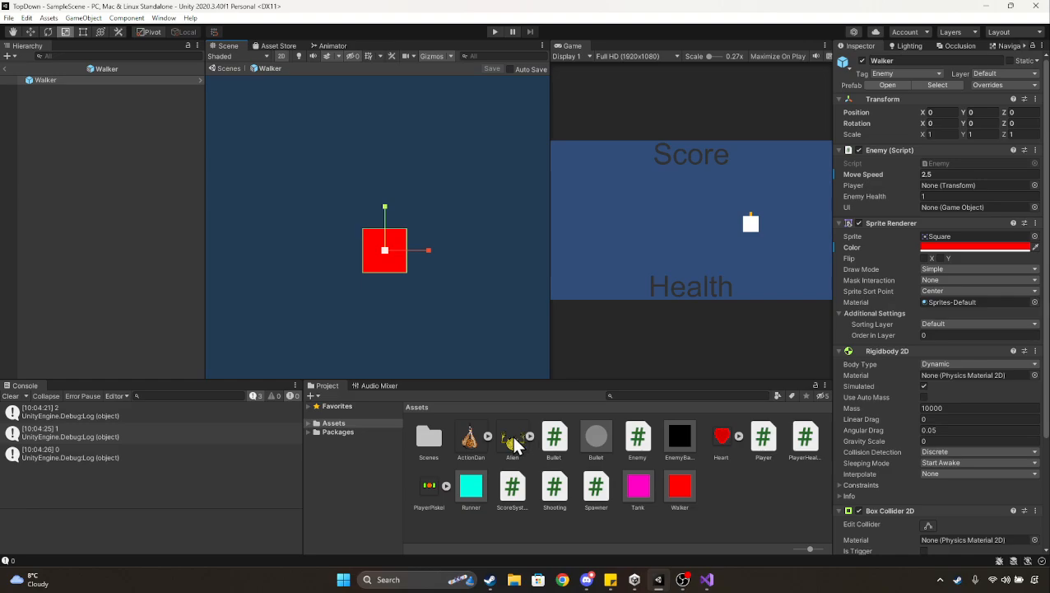
left_click_drag(514, 444, 108, 80)
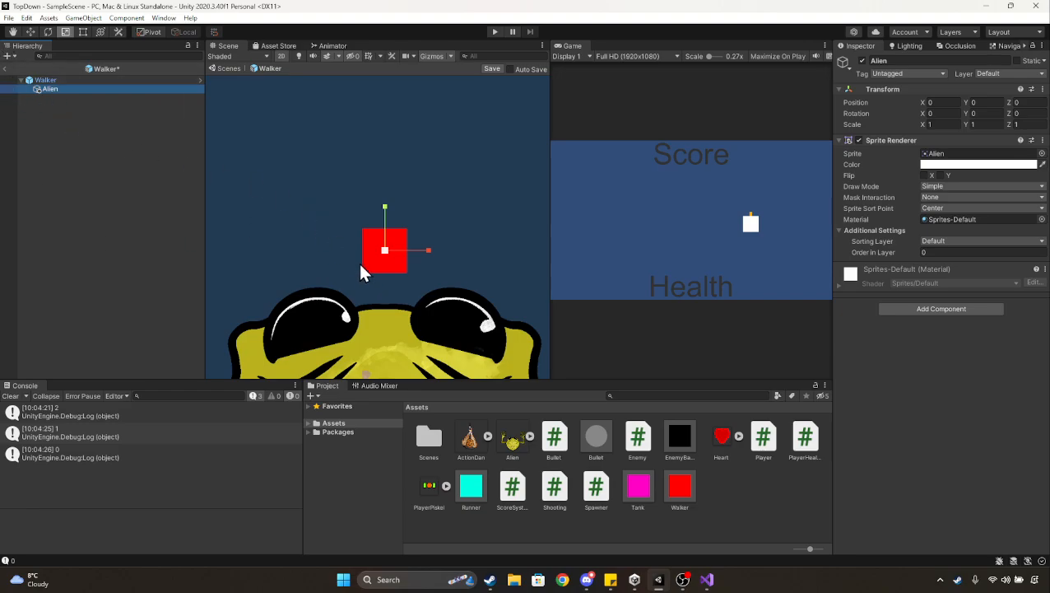
left_click_drag(383, 253, 306, 239)
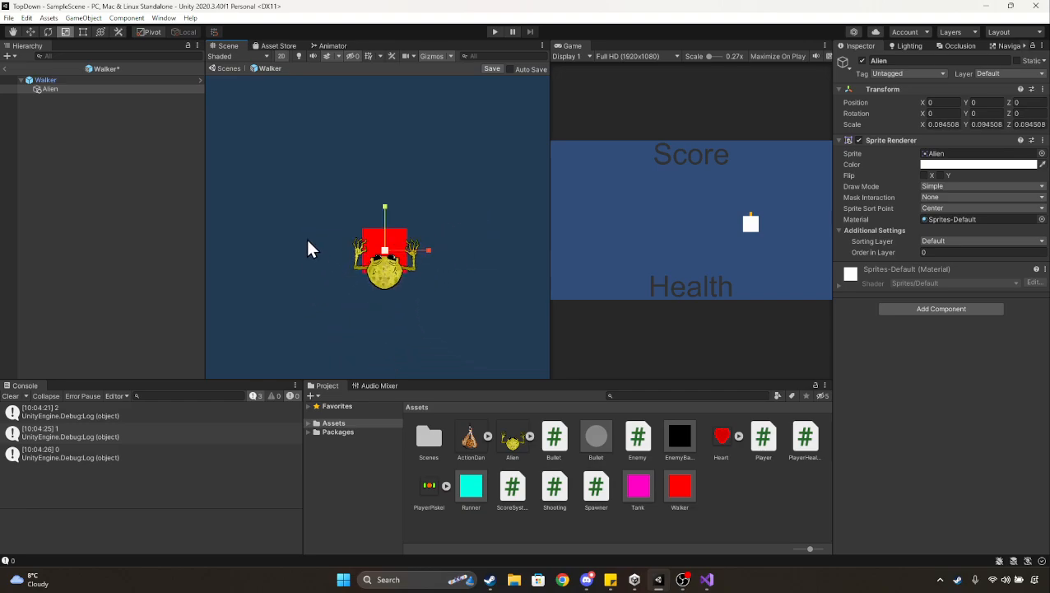
Step: Fit the Alien child over the red square with a uniform scale of about 0.079 and position X -0.013, Y 0.25
left_click(31, 33)
left_click_drag(384, 213, 378, 191)
left_click(65, 32)
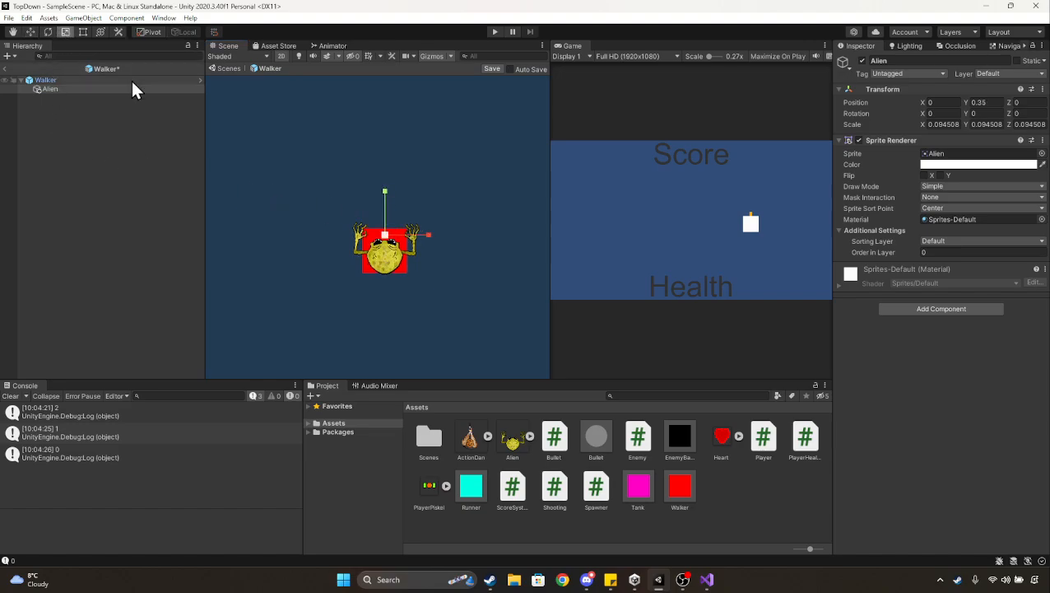
left_click_drag(381, 237, 372, 246)
left_click(31, 33)
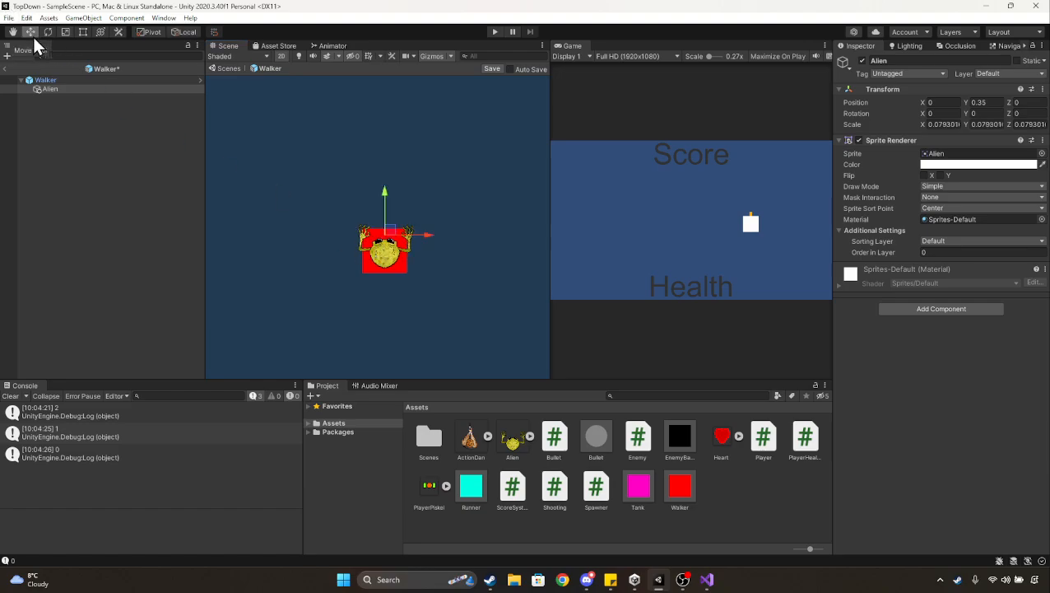
left_click_drag(380, 195, 410, 216)
scroll(404, 249, "up", 2)
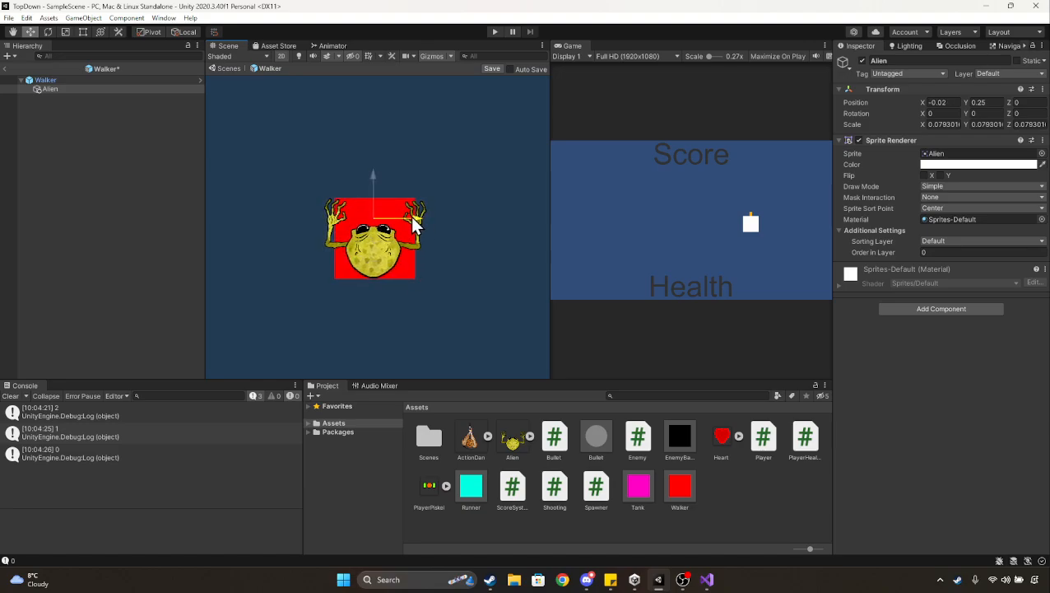
scroll(410, 215, "down", 3)
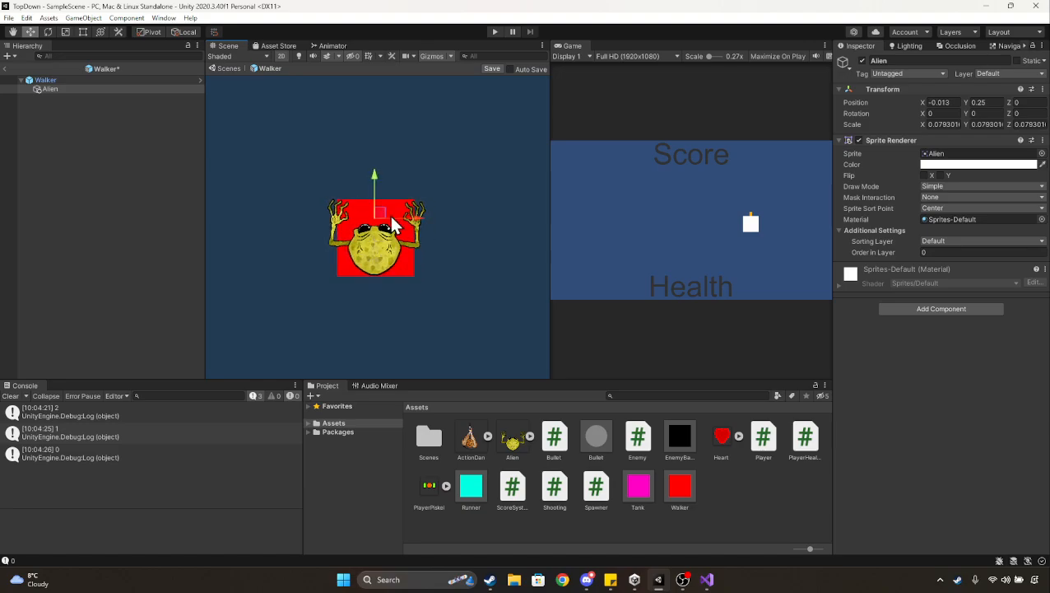
Step: Widen Walker's Box Collider 2D on both sides to enclose the alien's hands and save the prefab
left_click(58, 80)
scroll(414, 236, "up", 1)
scroll(411, 233, "up", 1)
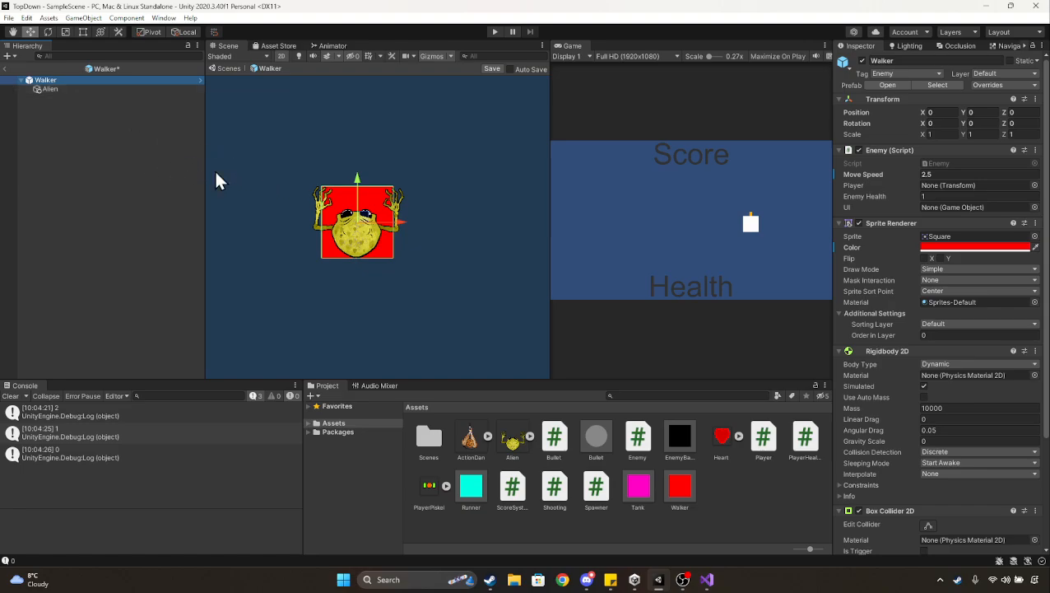
scroll(347, 206, "down", 1)
scroll(336, 242, "down", 1)
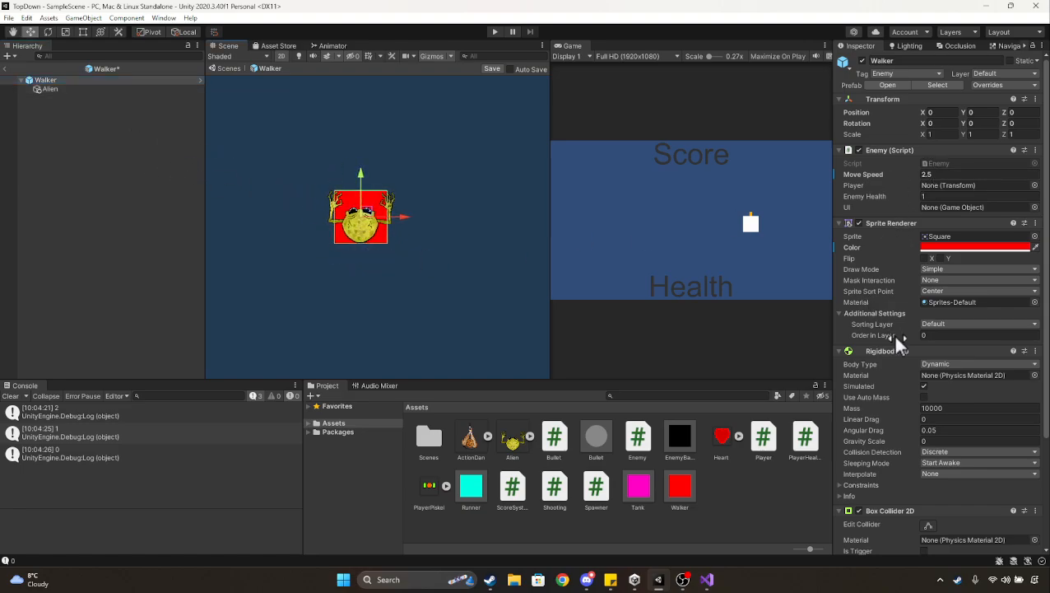
left_click(928, 525)
scroll(387, 222, "up", 2)
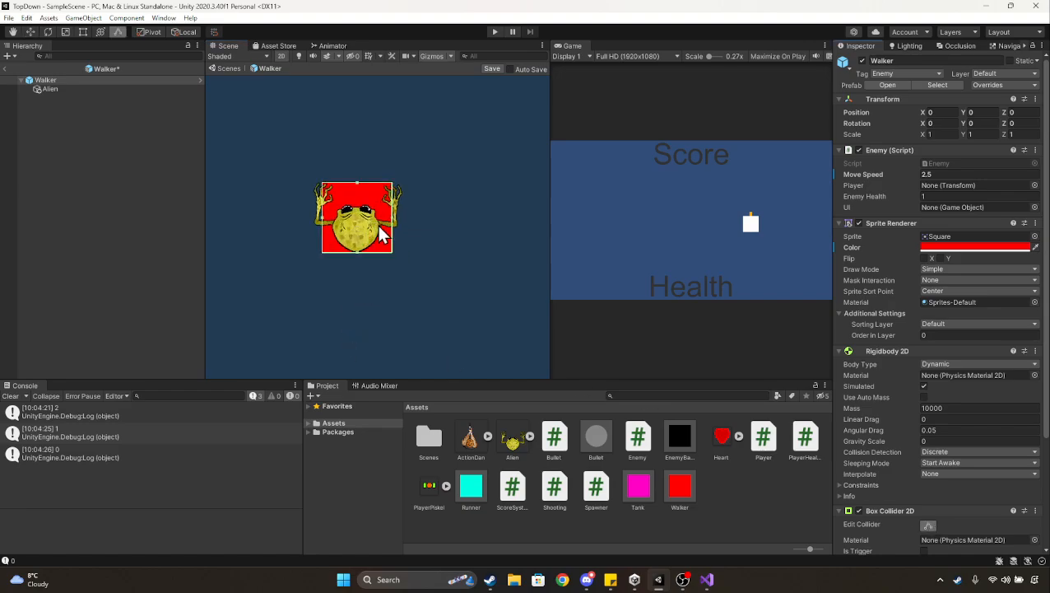
left_click_drag(394, 219, 407, 220)
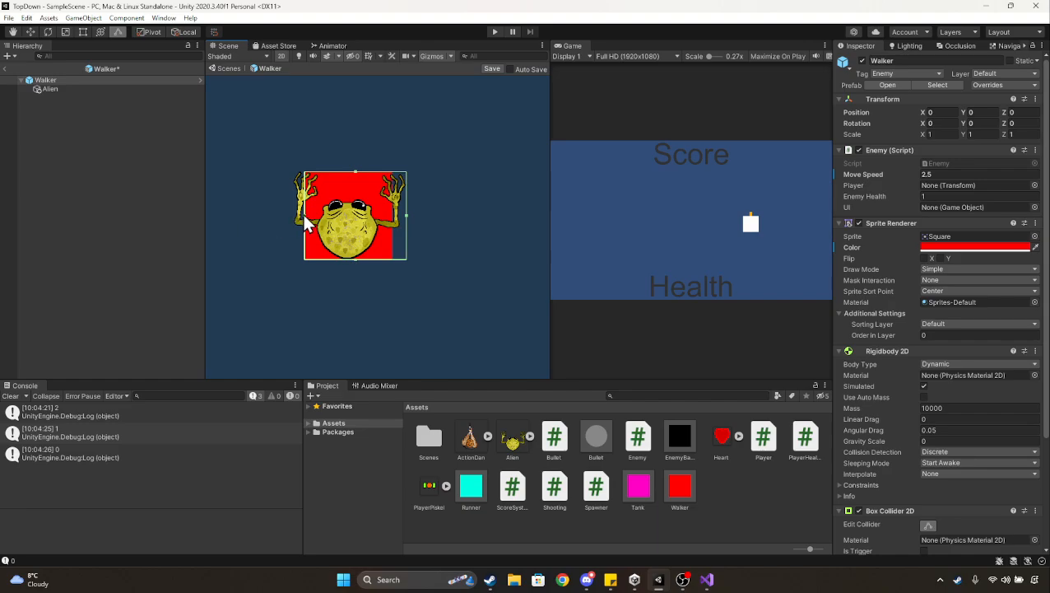
left_click_drag(305, 215, 291, 215)
scroll(350, 259, "down", 2)
scroll(362, 279, "down", 1)
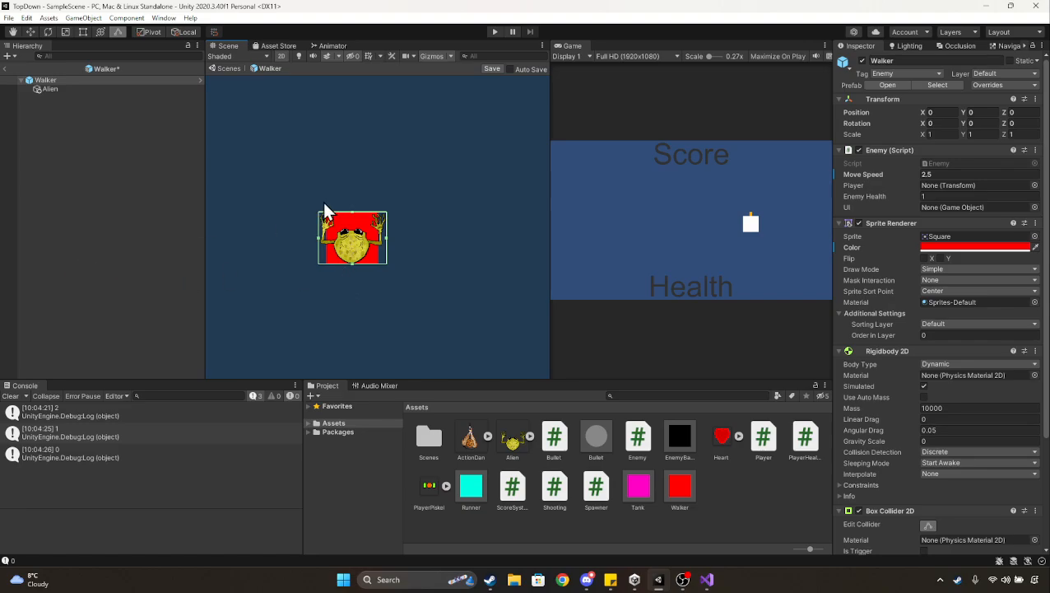
key("ctrl+s")
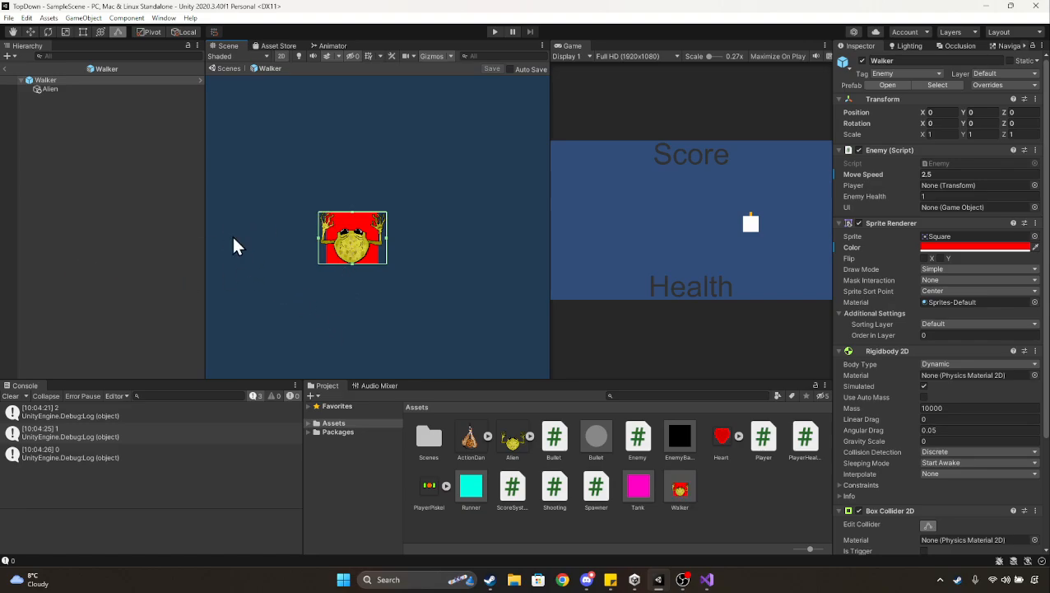
Step: Disable the Sprite Renderer on the Walker root to hide its red square, and select the Alien child
left_click(113, 80)
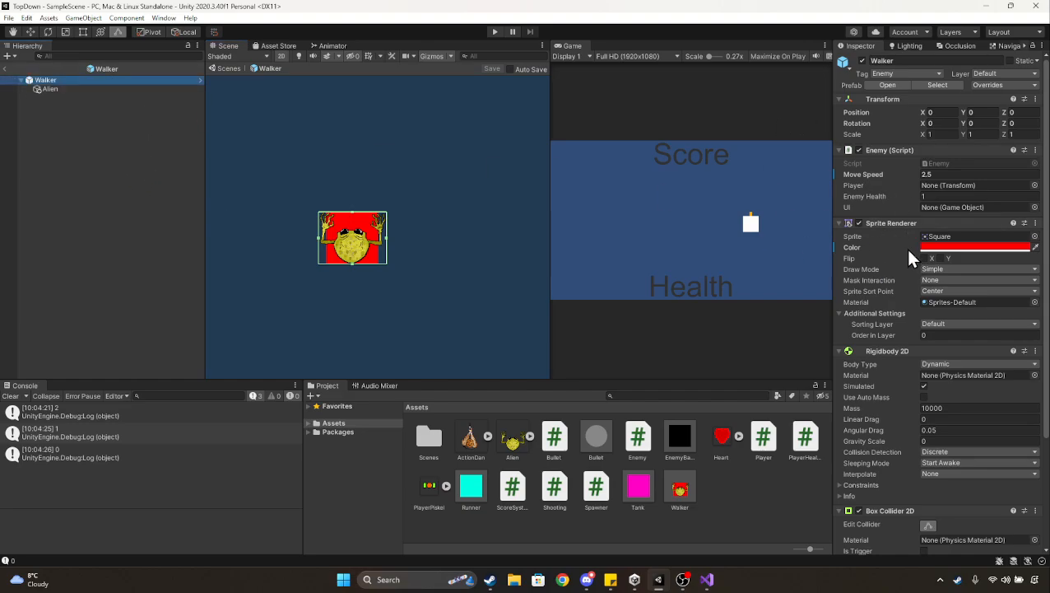
left_click(859, 222)
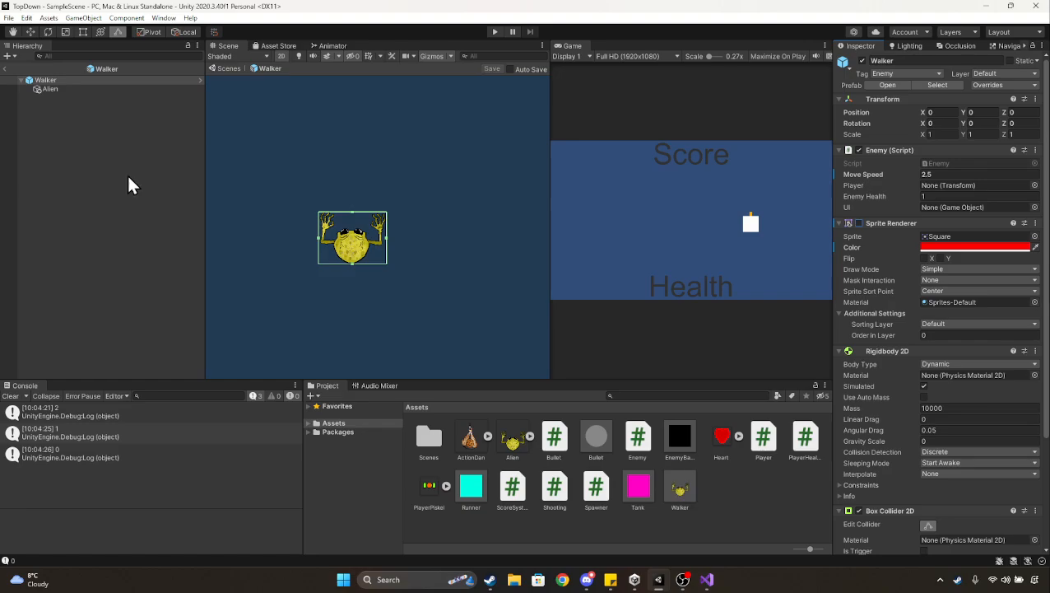
left_click(83, 88)
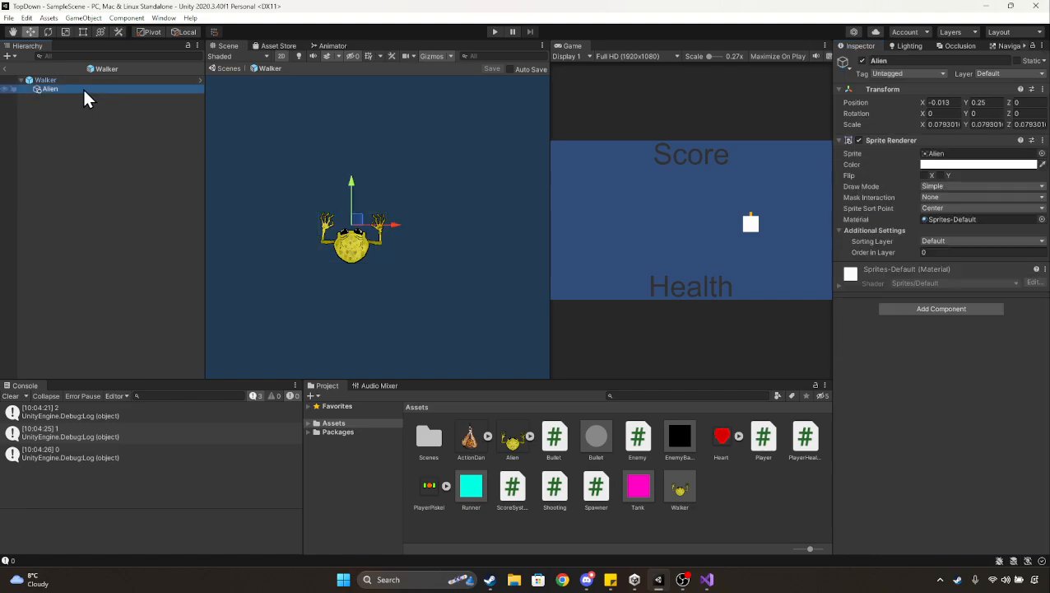
Step: Open the Runner prefab, paste the copied Alien as a child of Runner, and disable the root's Sprite Renderer
double_click(481, 485)
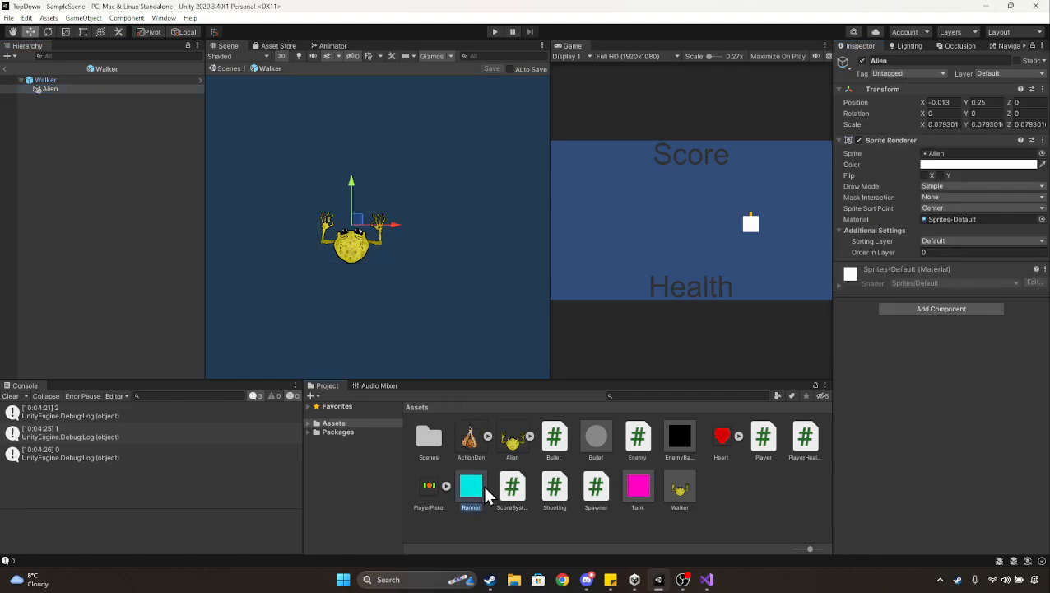
key("ctrl+v")
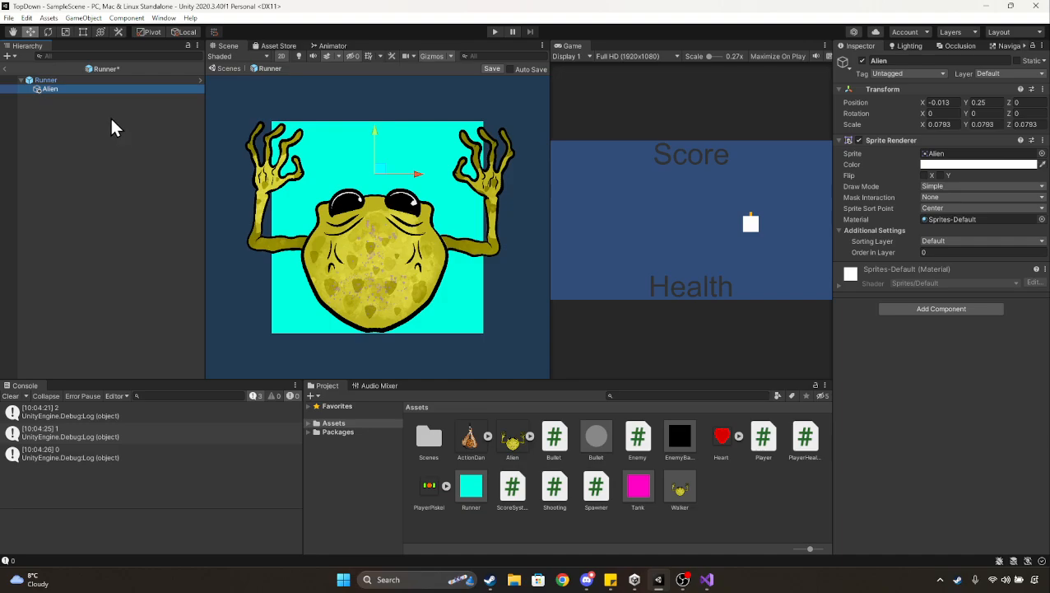
left_click(101, 79)
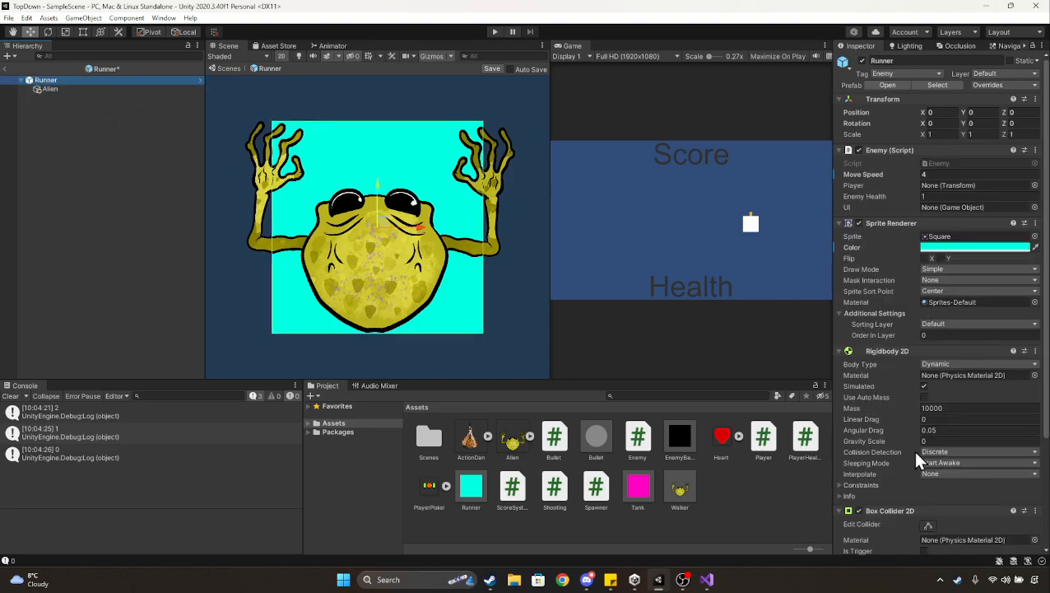
left_click(858, 222)
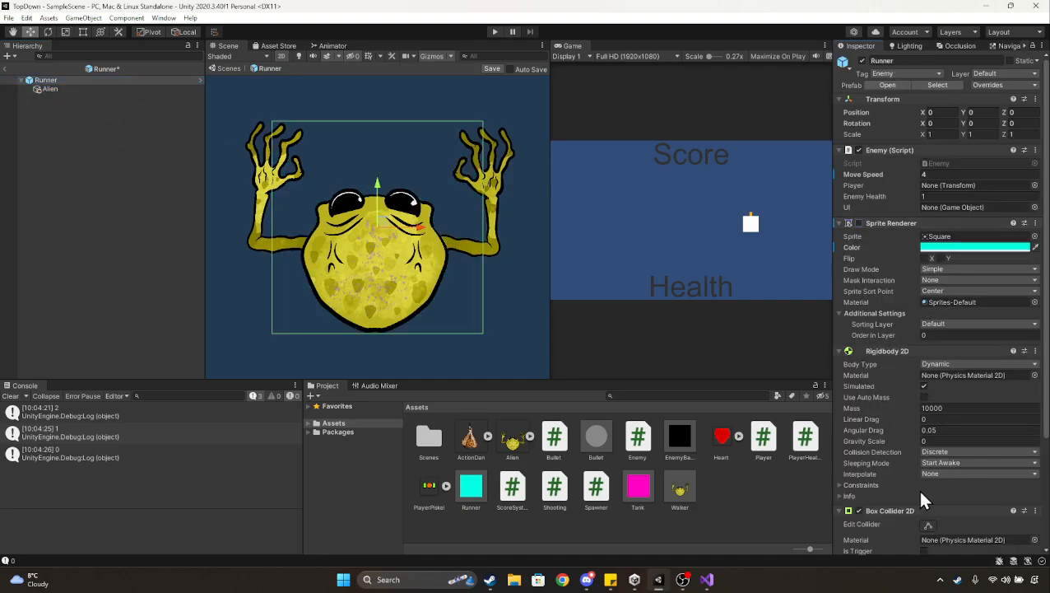
Step: Widen Runner's Box Collider 2D on both sides to enclose the alien's hands and save the prefab
left_click(928, 526)
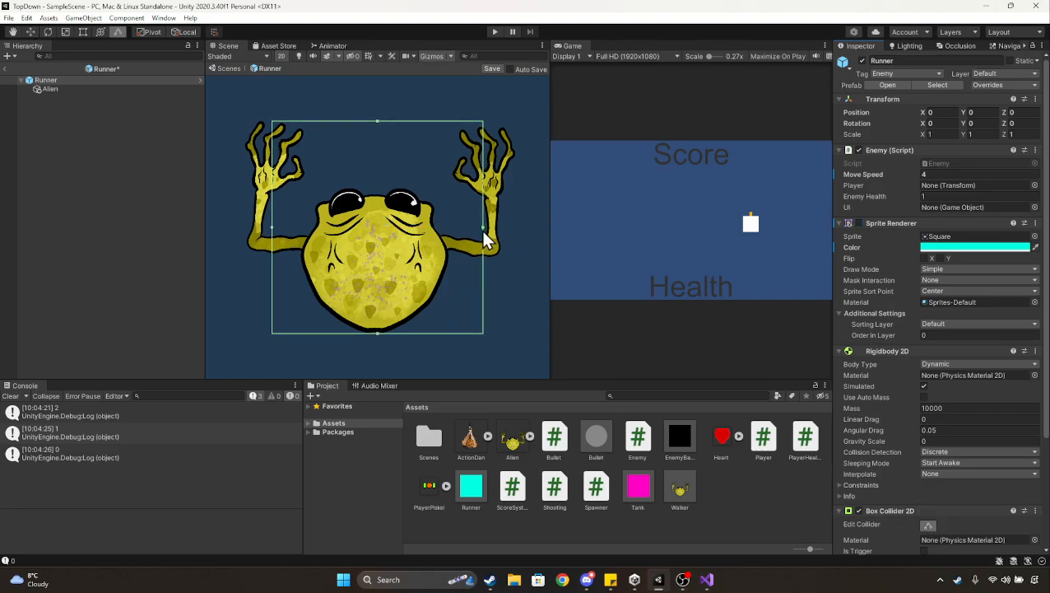
left_click_drag(484, 229, 515, 230)
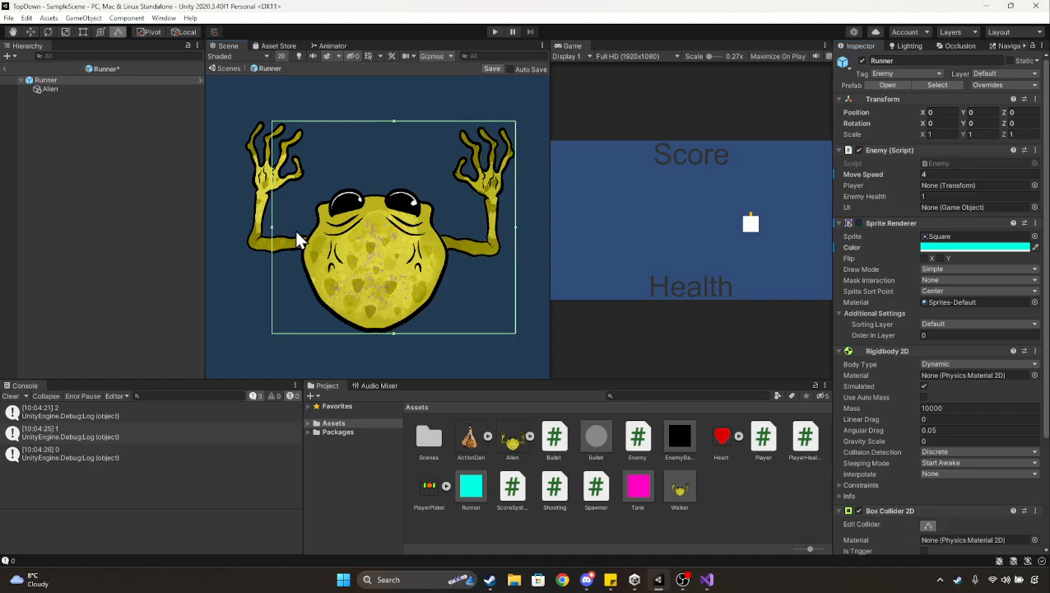
left_click_drag(275, 230, 244, 220)
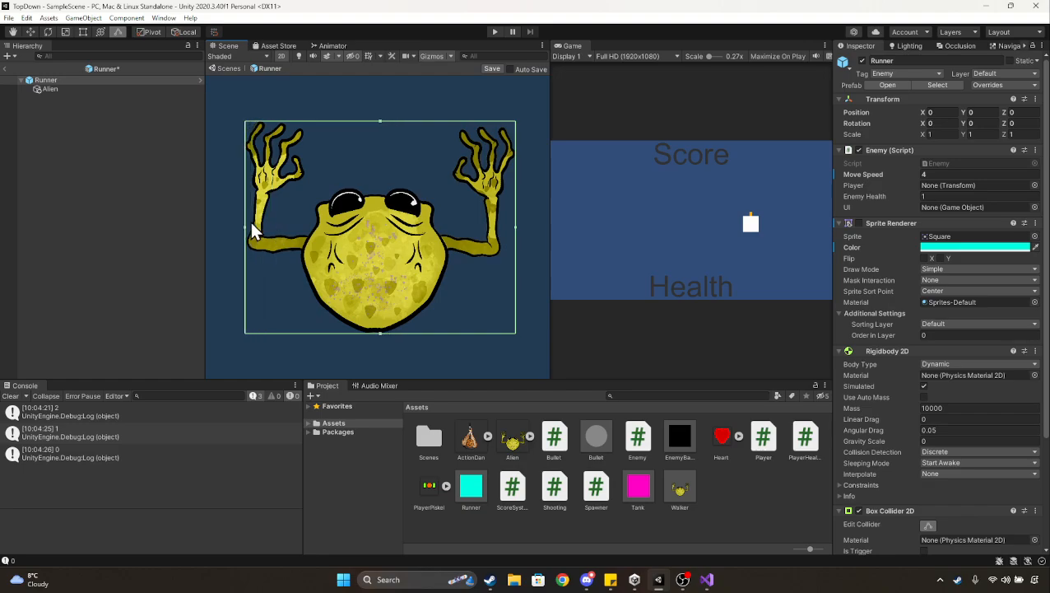
Step: Tint Runner's Alien child blue with the Sprite Renderer color 0047FF and save the prefab
left_click(45, 89)
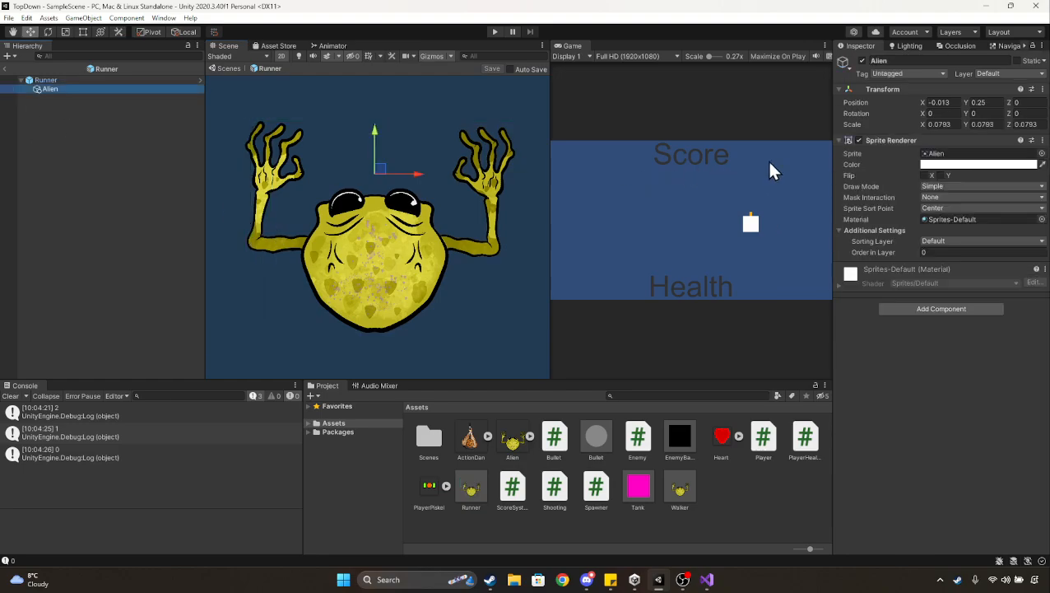
left_click(948, 164)
left_click(955, 295)
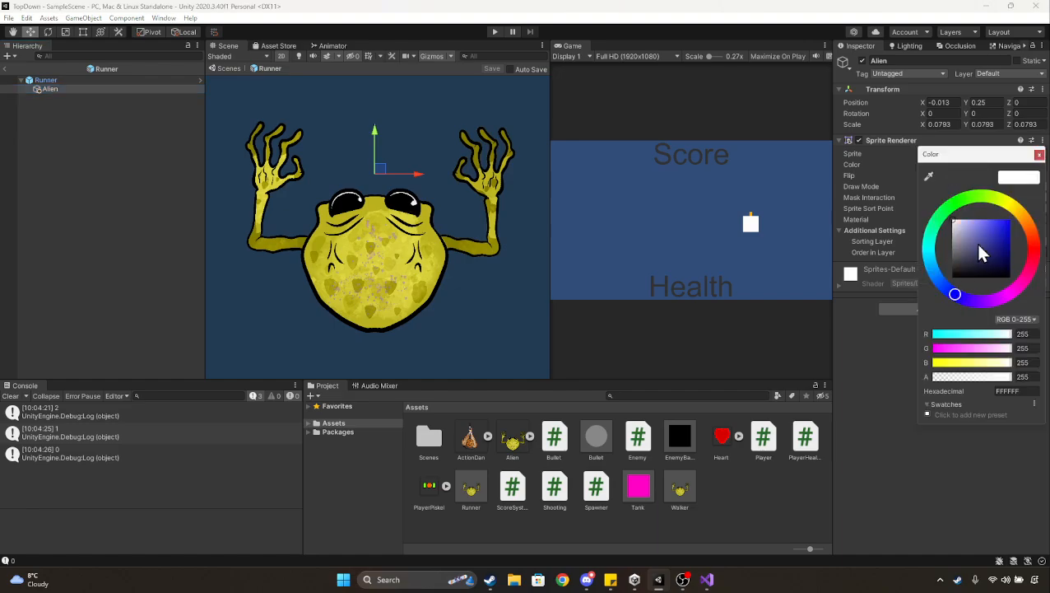
left_click_drag(974, 244, 1001, 211)
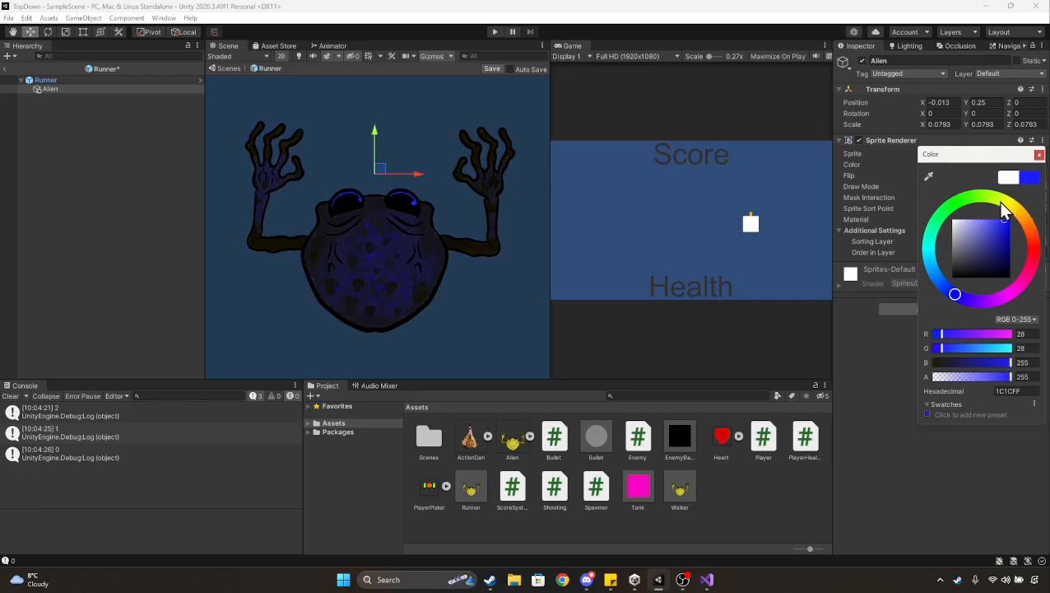
left_click_drag(951, 294, 920, 257)
left_click_drag(978, 242, 1014, 217)
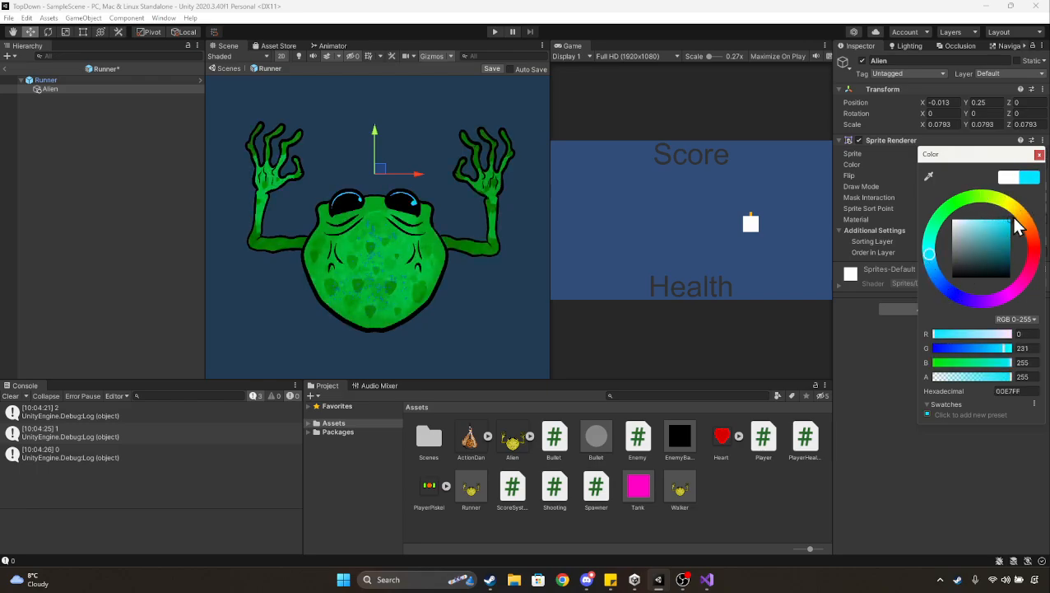
left_click_drag(938, 333, 1011, 346)
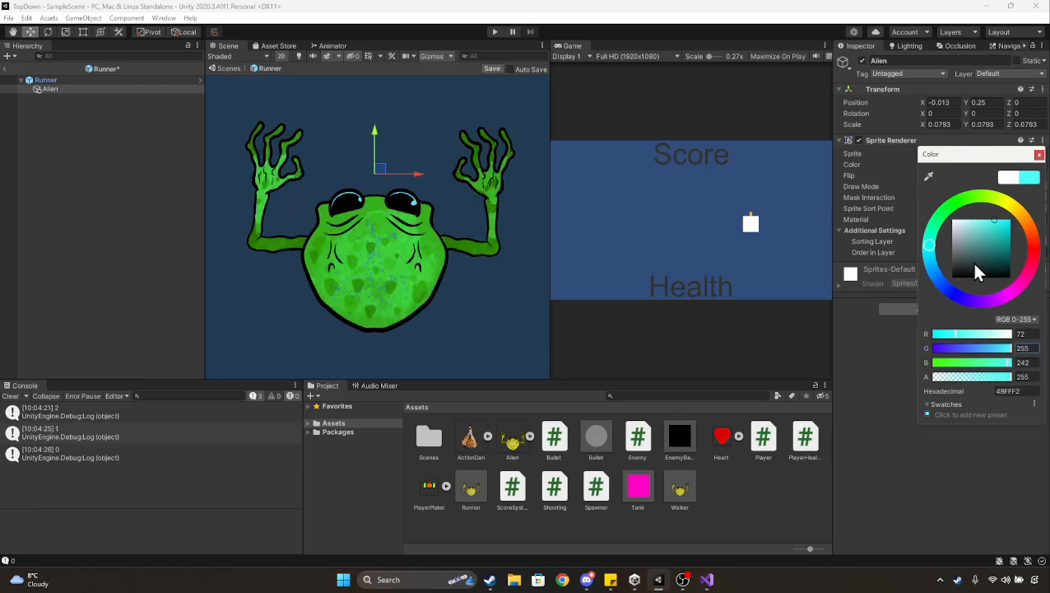
left_click_drag(945, 240, 957, 354)
left_click(141, 182)
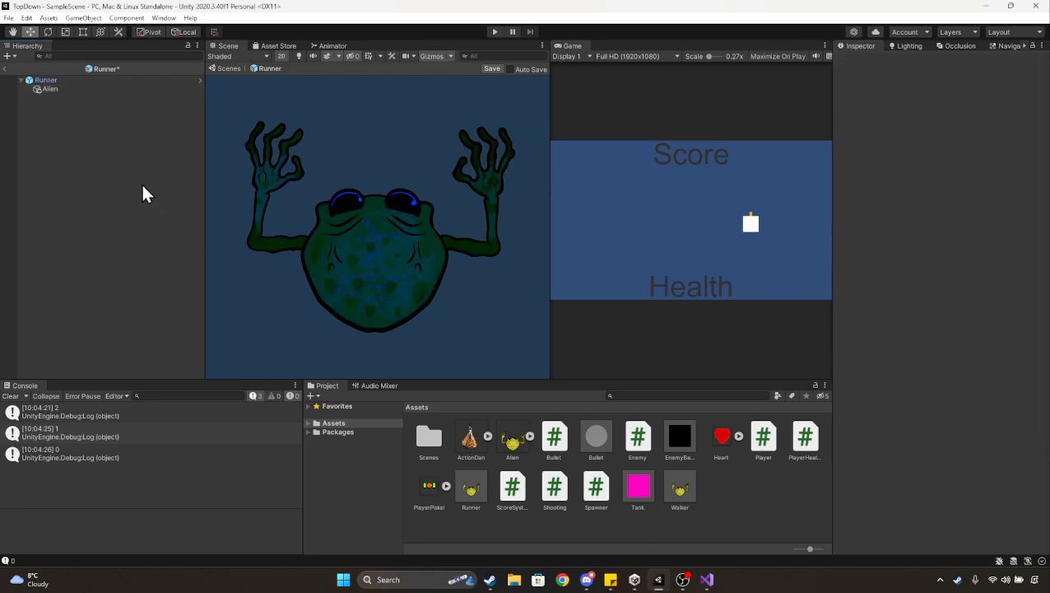
key("ctrl+s")
Step: Copy the blue Alien into the Tank prefab as a child of Tank and scale it up uniformly to about 0.065
left_click(43, 88)
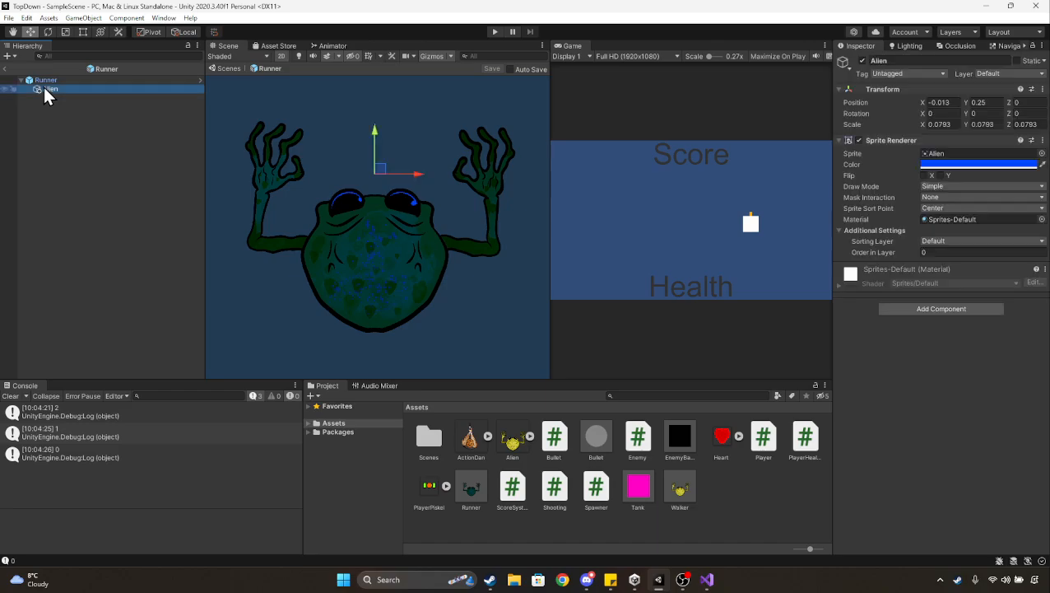
double_click(642, 484)
left_click(104, 182)
key("ctrl+v")
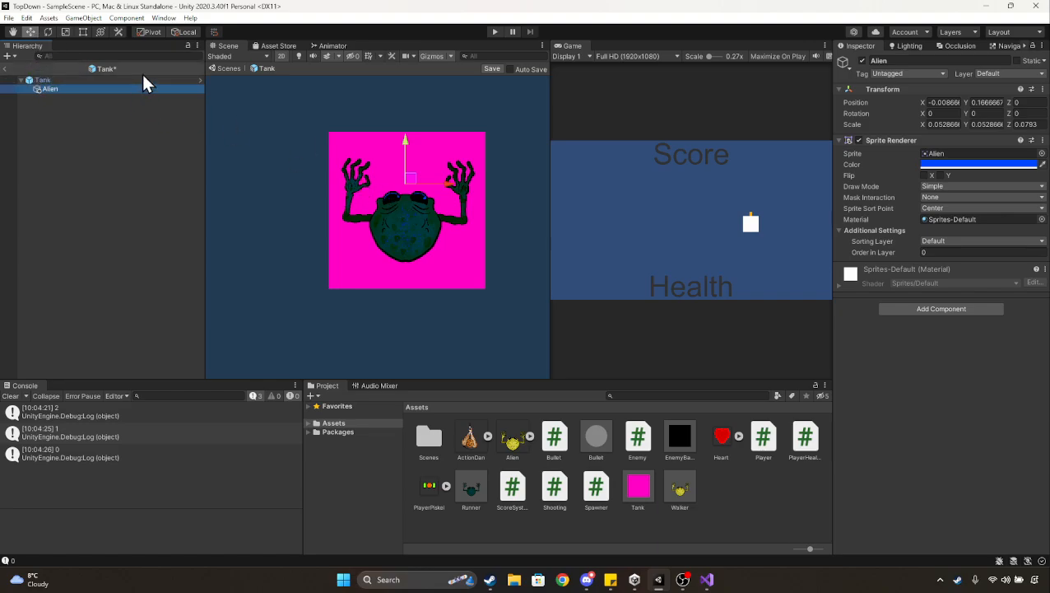
left_click(65, 32)
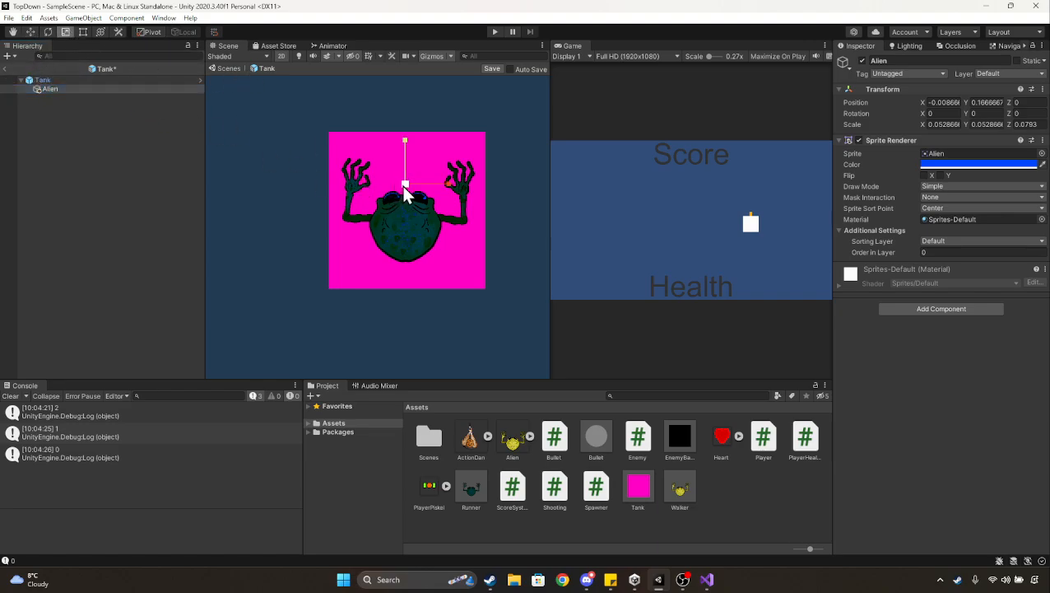
left_click_drag(406, 184, 419, 202)
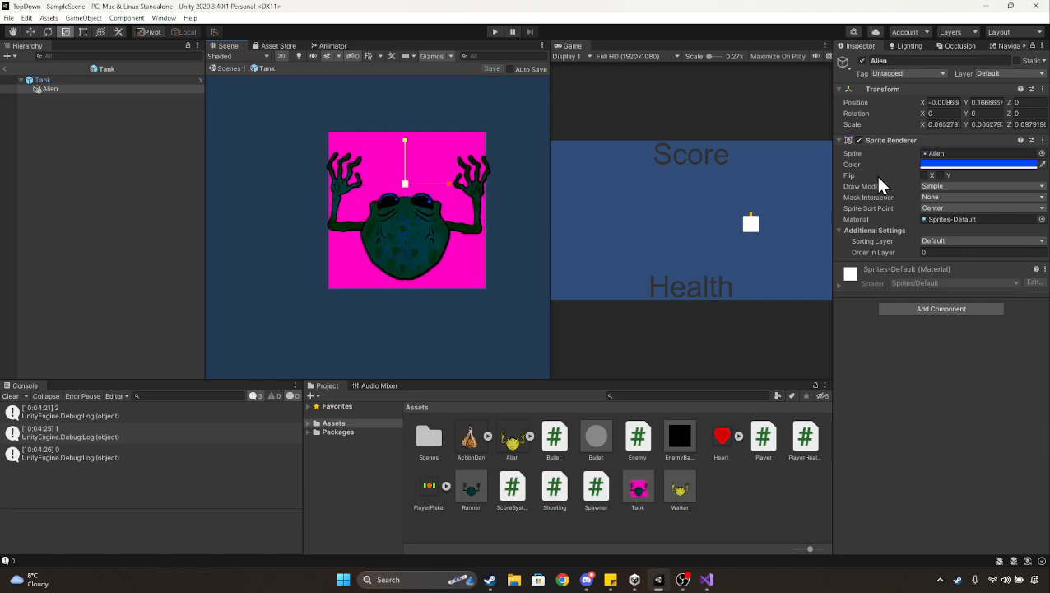
Step: Change the color of Tank's Alien child to red (FF0022) and save the prefab
left_click(947, 165)
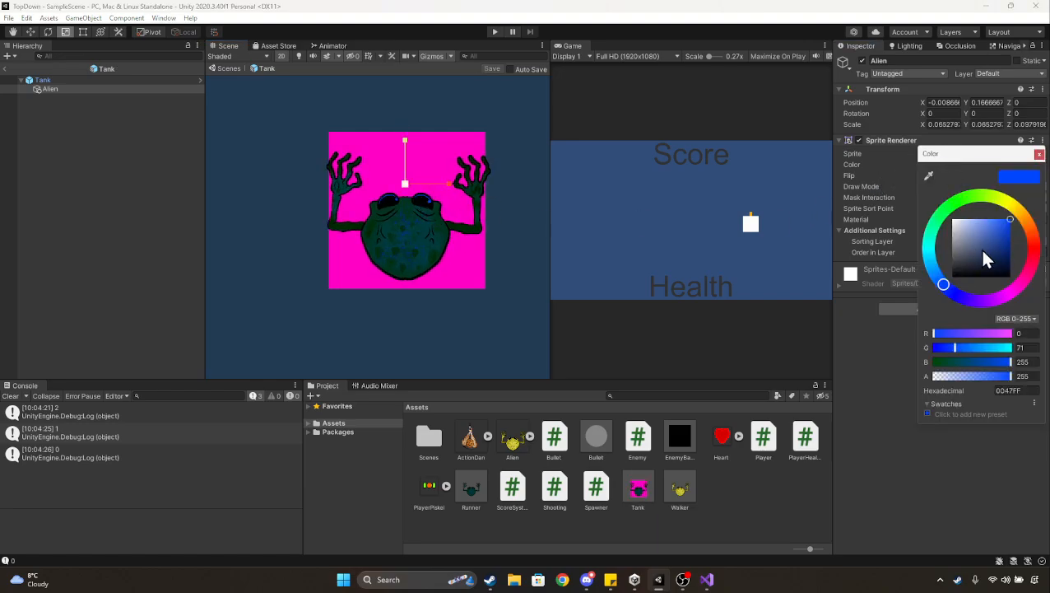
left_click(1031, 259)
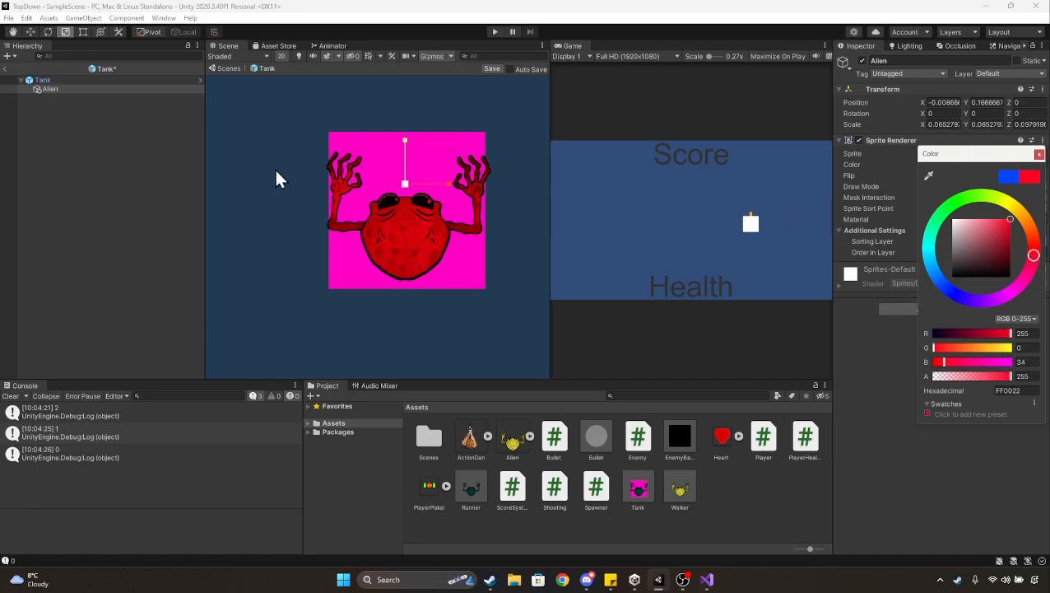
left_click(78, 78)
Step: Fit Tank's Alien child over the magenta square with an X and Y scale of about 0.079 and position Y 0.247
left_click(78, 88)
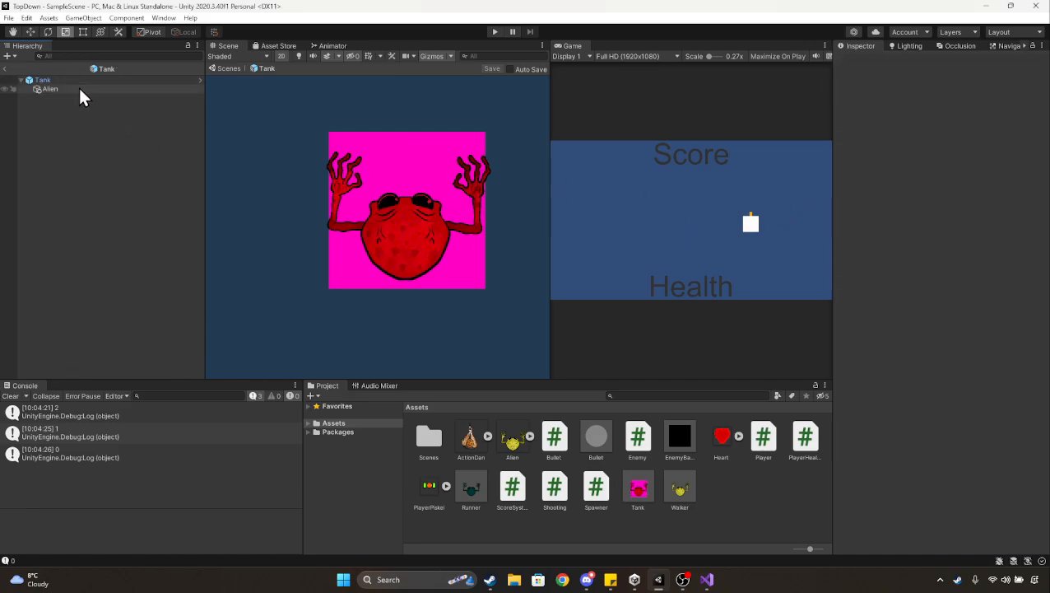
left_click_drag(409, 189, 411, 190)
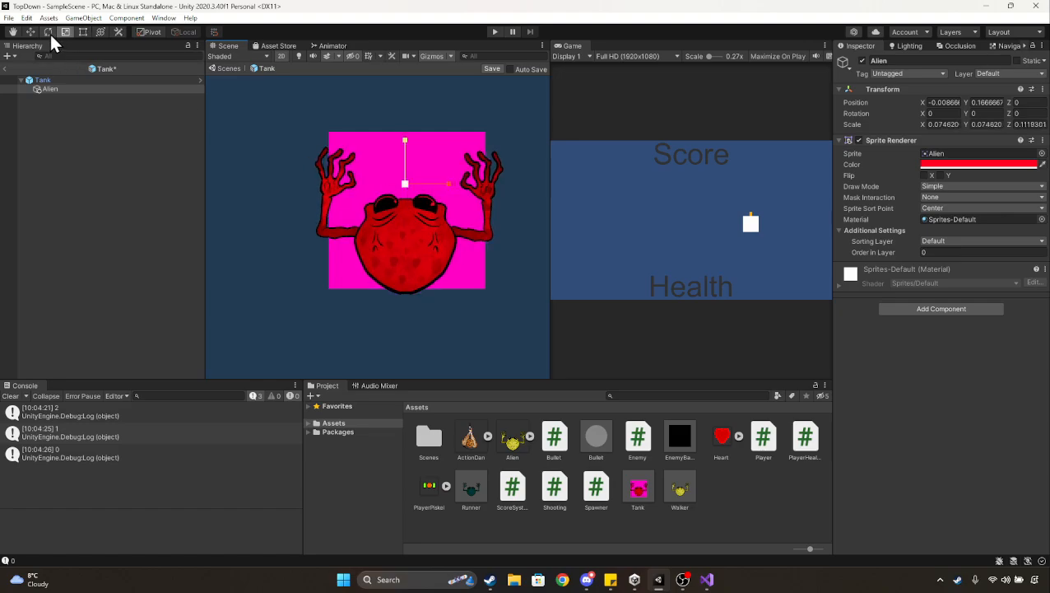
left_click(30, 32)
left_click_drag(403, 141, 405, 128)
left_click(65, 31)
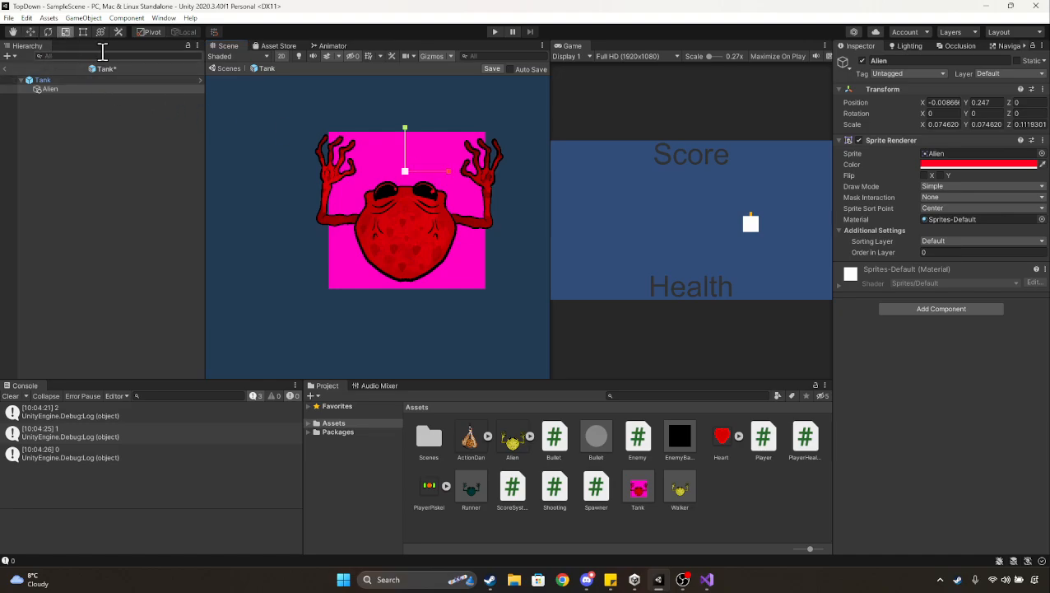
left_click_drag(404, 174, 406, 178)
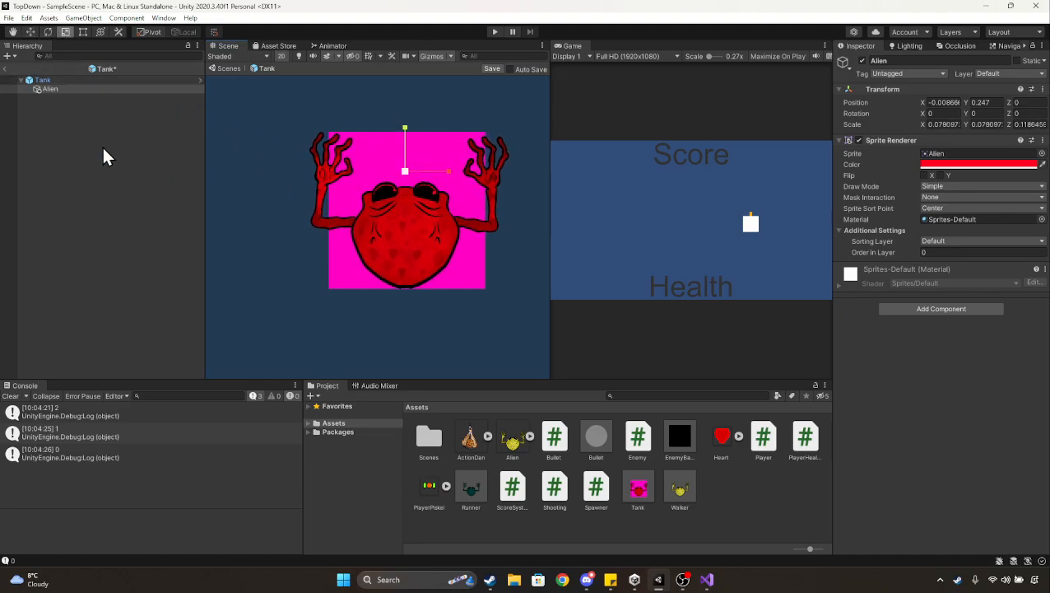
Step: Disable the Sprite Renderer on the Tank root and widen its Box Collider 2D on both sides to enclose the alien's hands
left_click(68, 81)
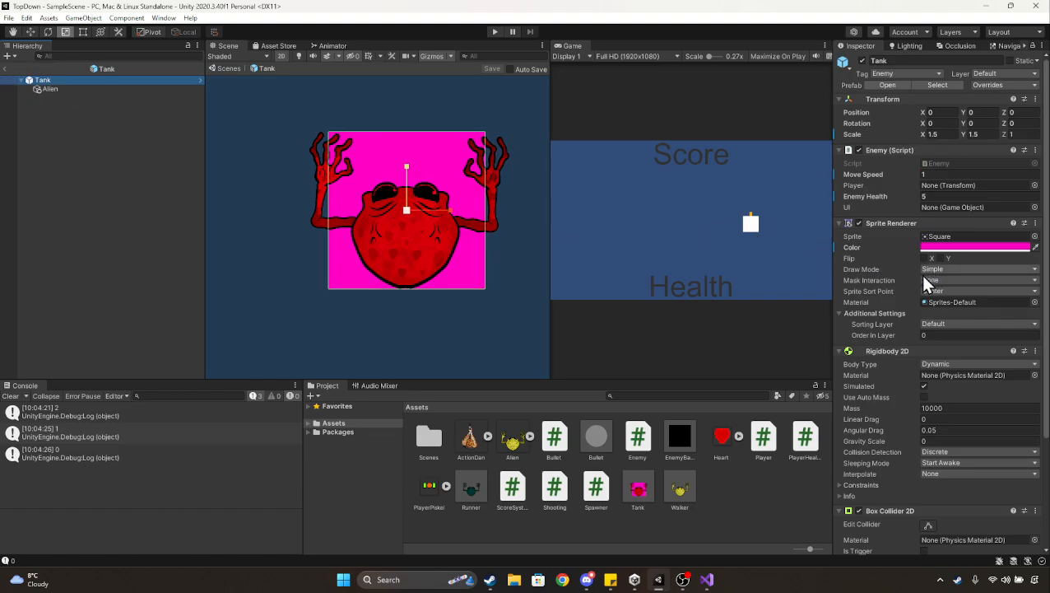
left_click(858, 223)
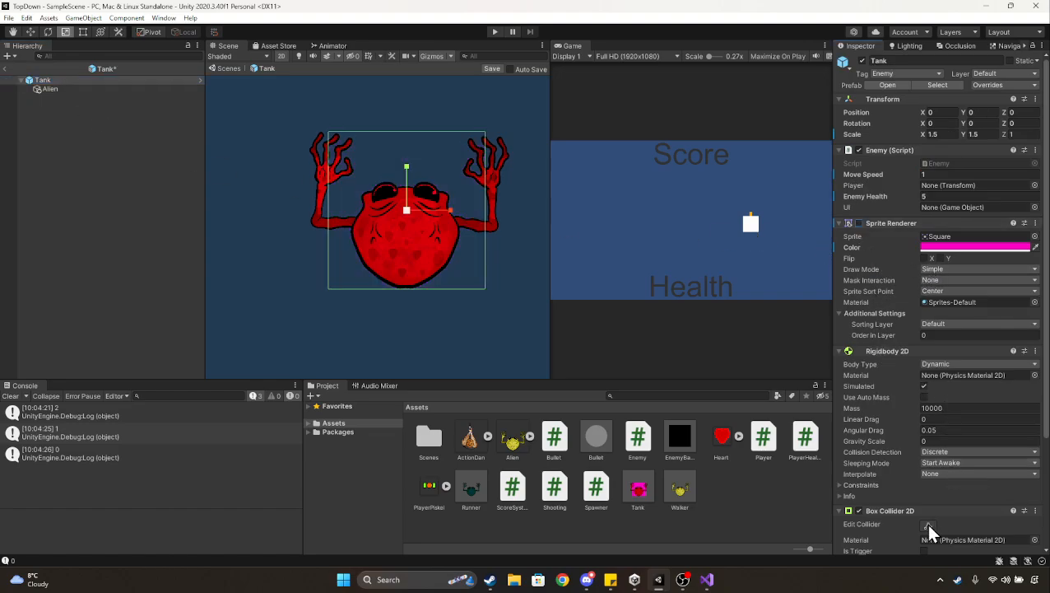
key("t")
left_click_drag(488, 219, 510, 218)
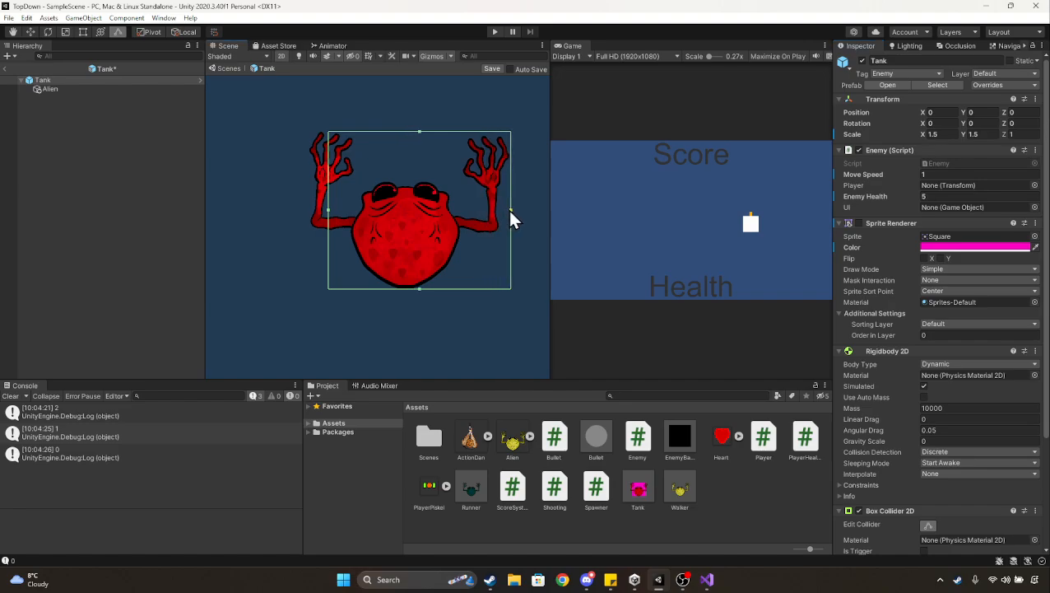
left_click_drag(327, 204, 309, 205)
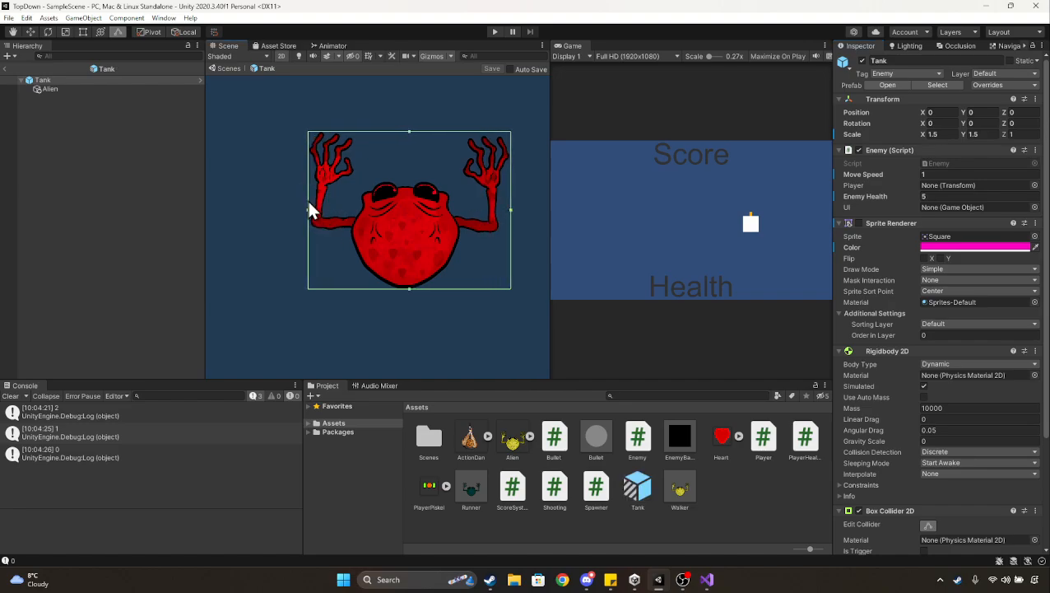
Step: Leave the Tank prefab for SampleScene and widen the Game view
left_click(6, 69)
scroll(483, 285, "down", 2)
left_click_drag(552, 202, 336, 196)
Step: Run the game and move the player around in all directions to watch the new alien enemies spawn and approach
left_click(495, 32)
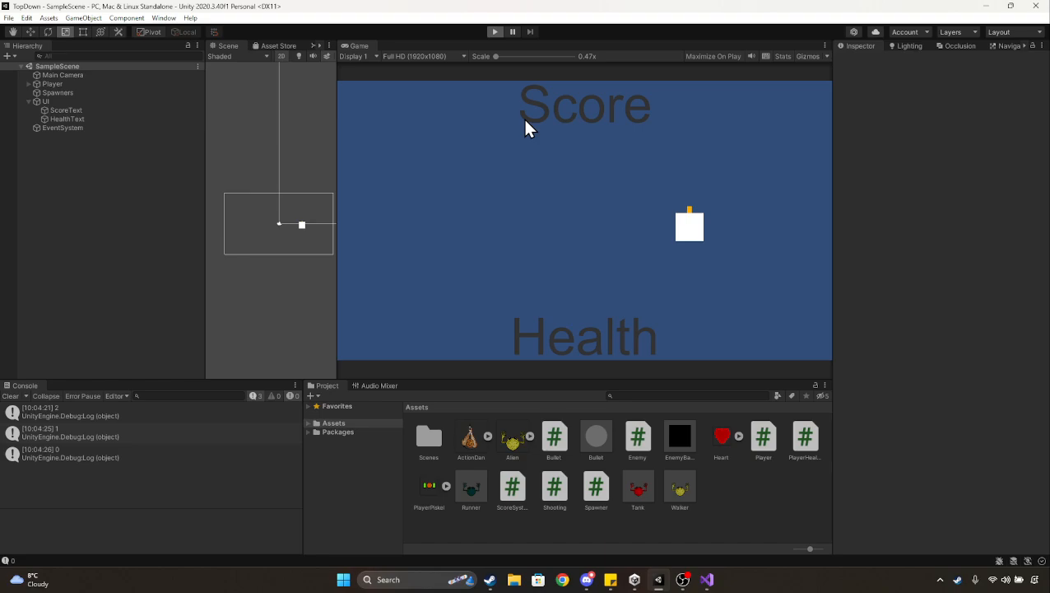
key("a")
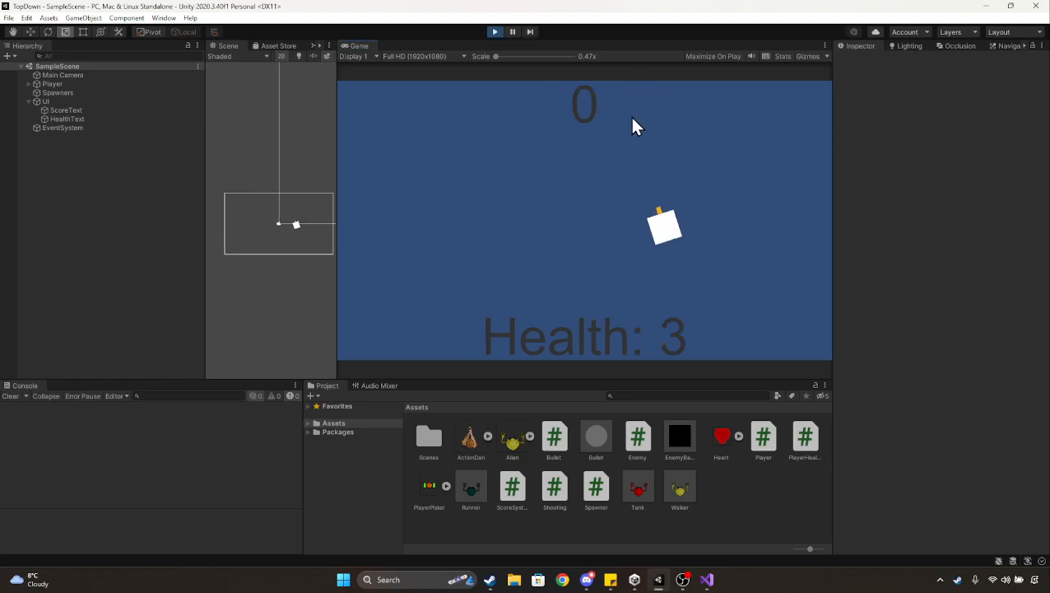
key("s")
key("d")
key("w")
key("a")
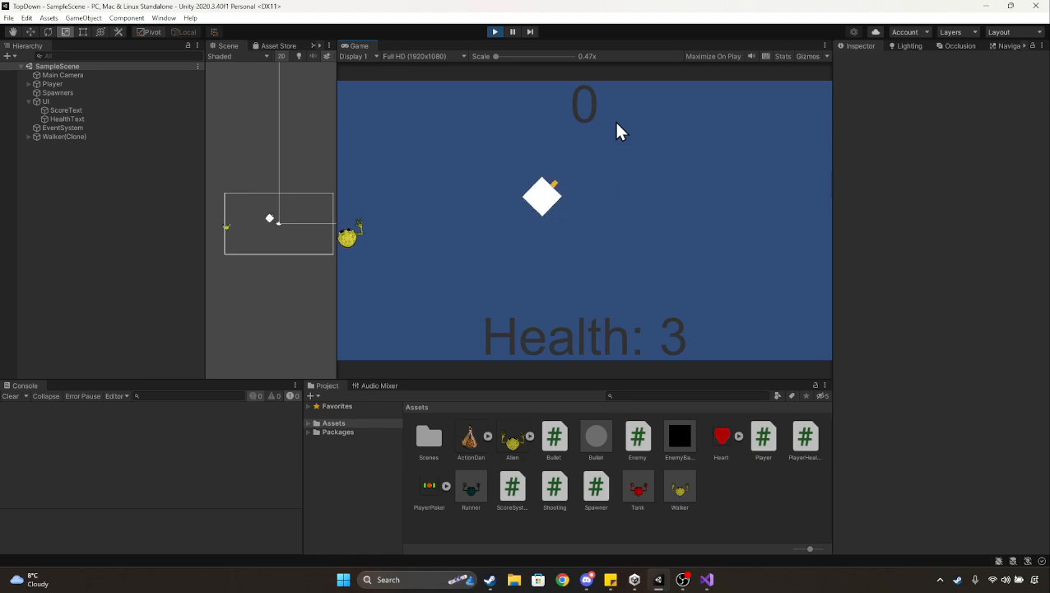
key("s")
key("d")
key("a")
key("w")
key("d")
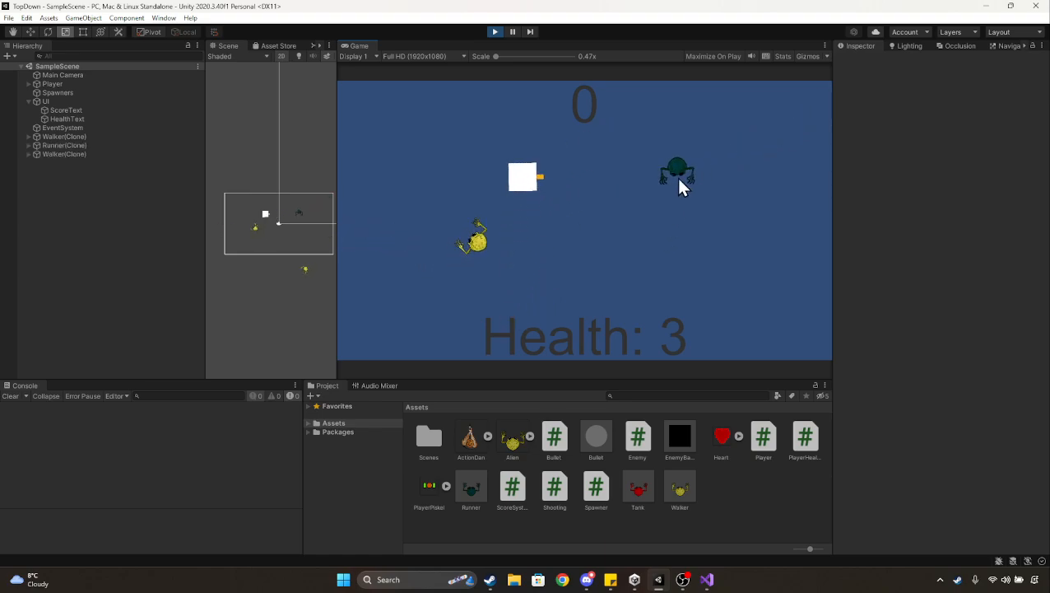
Step: Shoot the approaching Walker, Runner and Tank aliens while moving the player around the arena, and end the playtest
left_click(676, 177)
key("a")
key("s")
left_click(484, 179)
left_click(466, 158)
key("d")
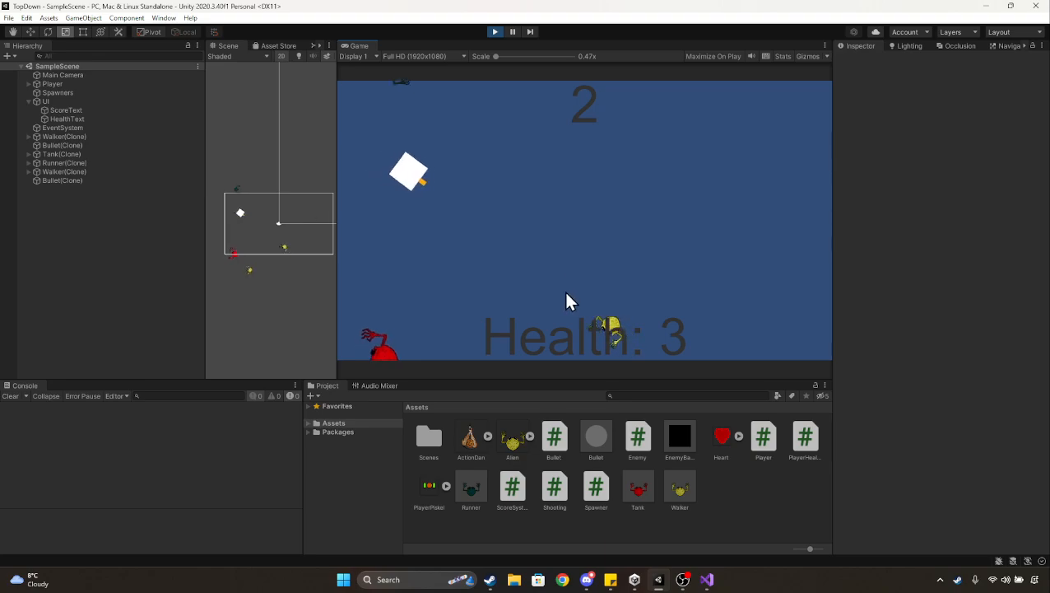
left_click(567, 297)
key("s")
key("d")
left_click(467, 187)
left_click(489, 240)
key("w")
key("a")
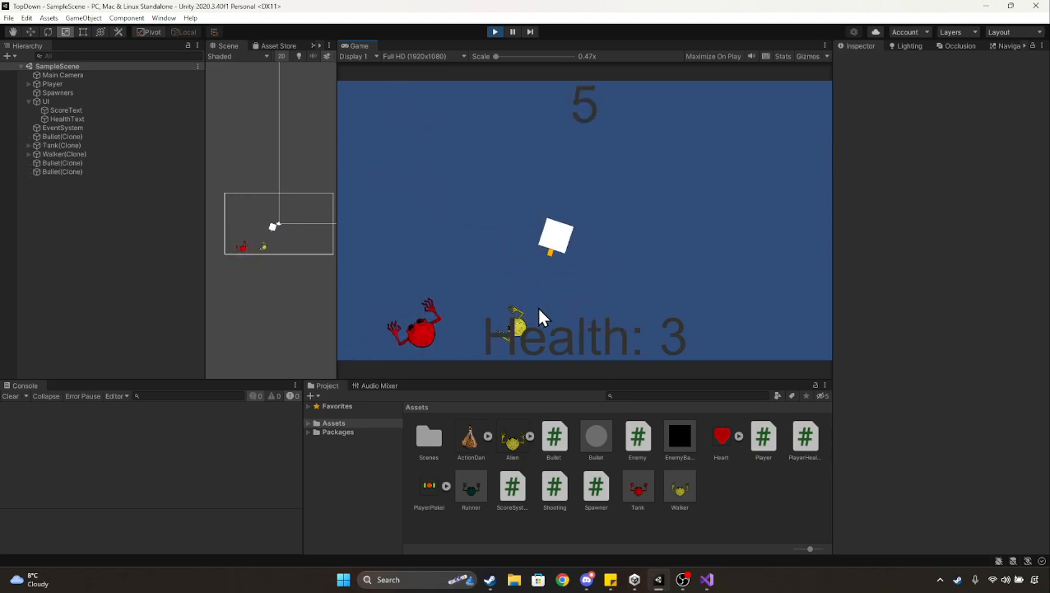
left_click(498, 268)
key("d")
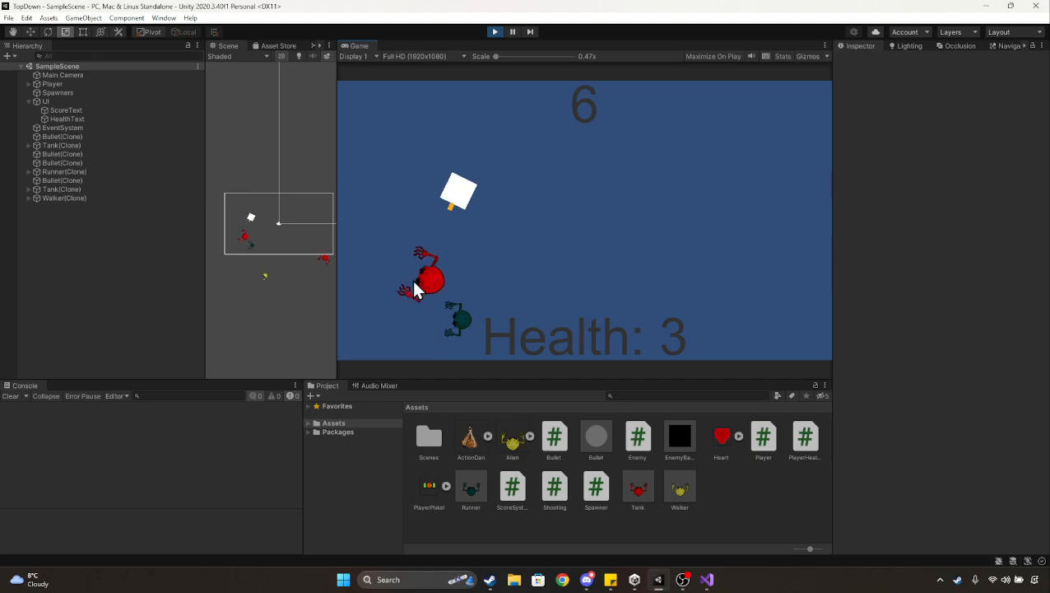
left_click(415, 284)
left_click(426, 268)
key("s")
left_click(515, 234)
key("a")
key("w")
left_click(723, 358)
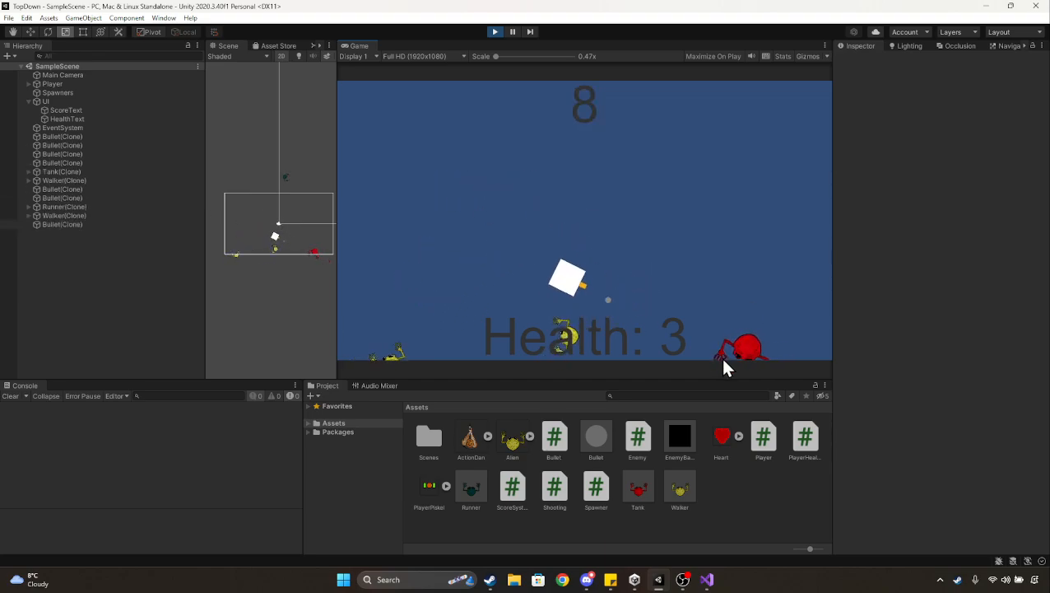
key("d")
left_click(716, 347)
left_click(675, 310)
key("s")
left_click(628, 280)
key("a")
left_click(676, 244)
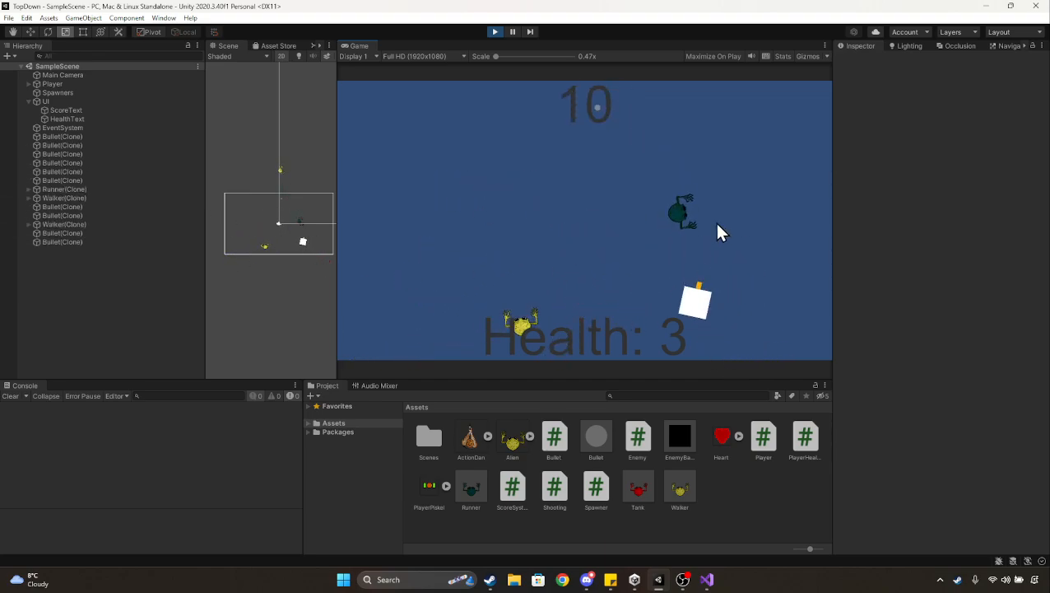
left_click(715, 225)
key("w")
left_click(585, 289)
left_click(691, 255)
left_click(708, 256)
key("s")
key("d")
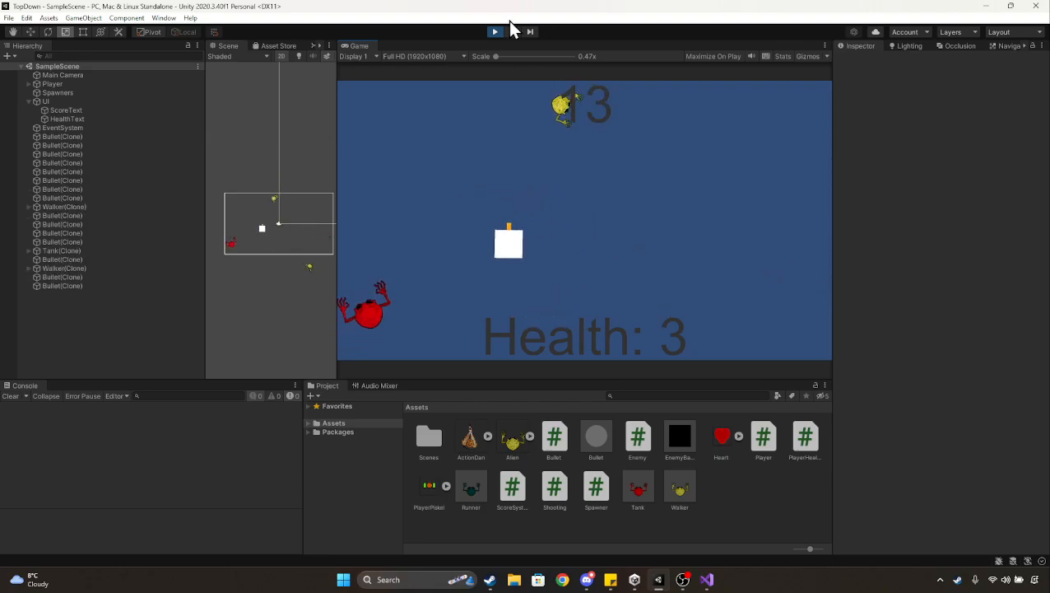
left_click(494, 32)
Step: In Visual Studio, uncomment the - 90f offset so it applies to the enemy rotation angle in Enemy.cs, and save the script
left_click(707, 580)
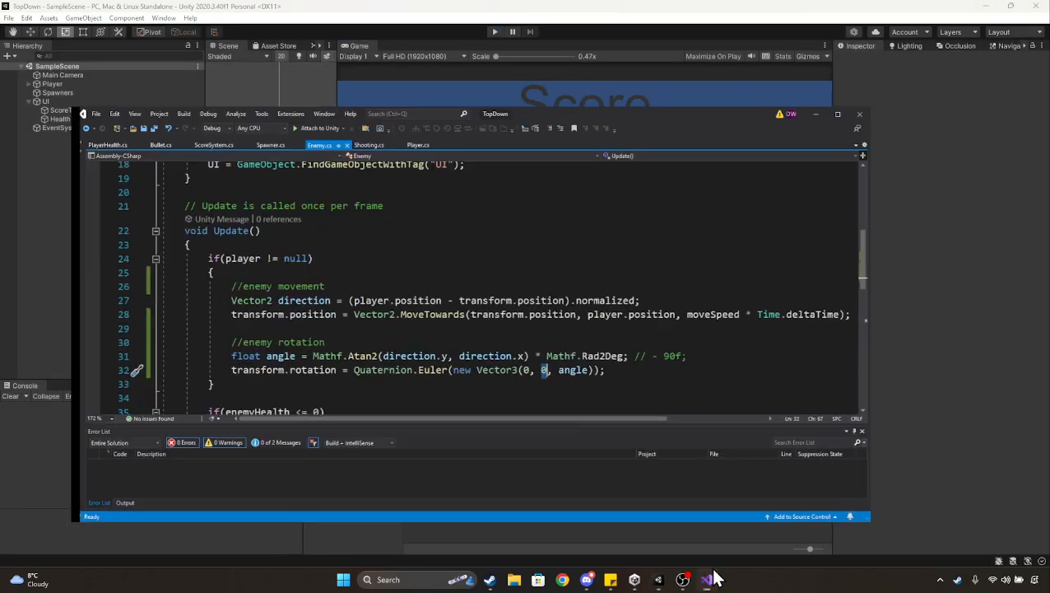
left_click(658, 326)
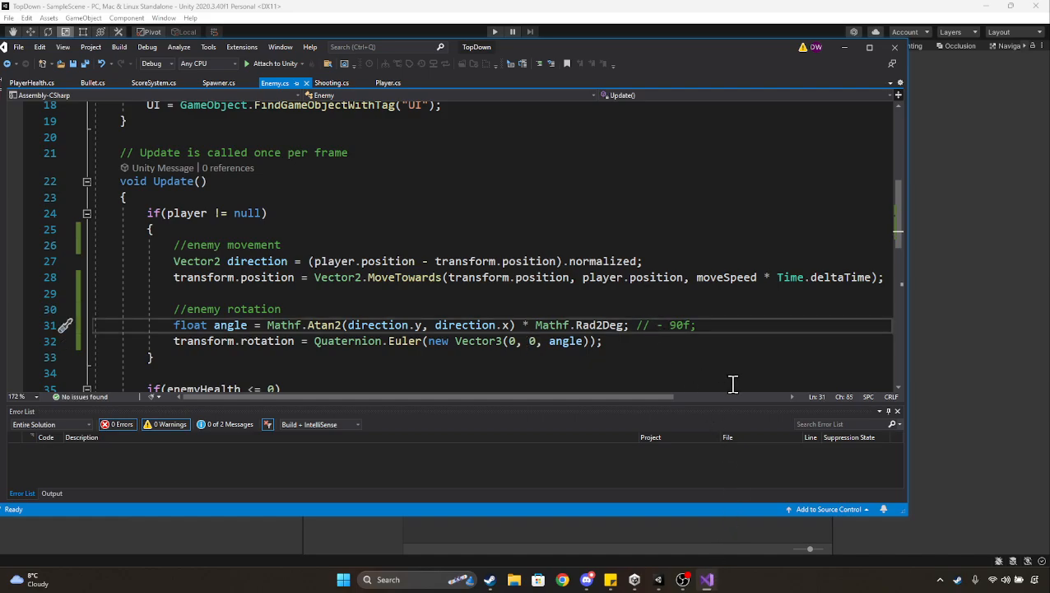
key("BackSpace")
key("BackSpace")
key("BackSpace")
key("BackSpace")
key("ctrl+s")
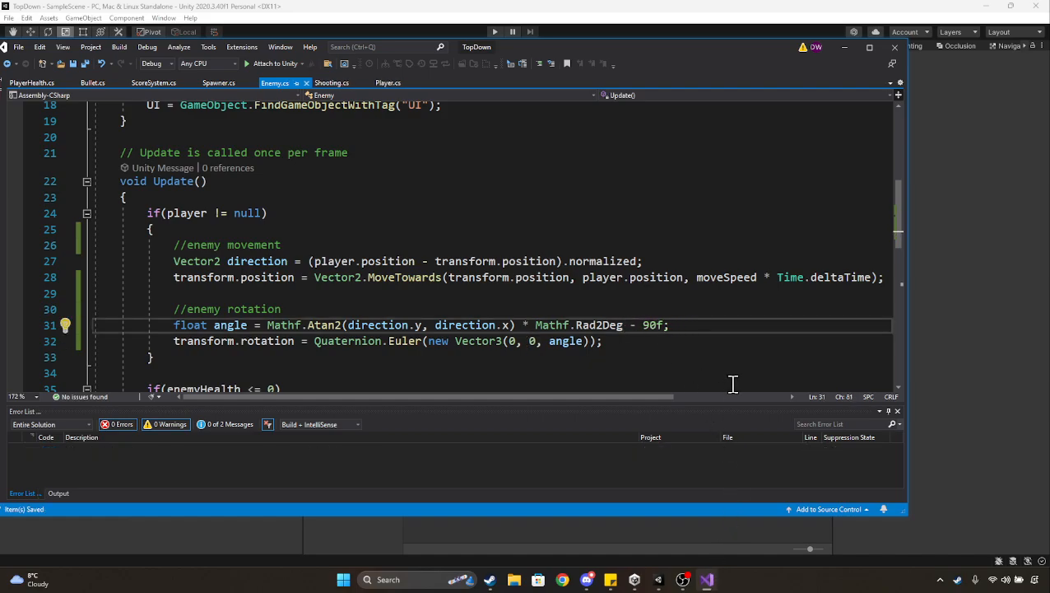
left_click(845, 47)
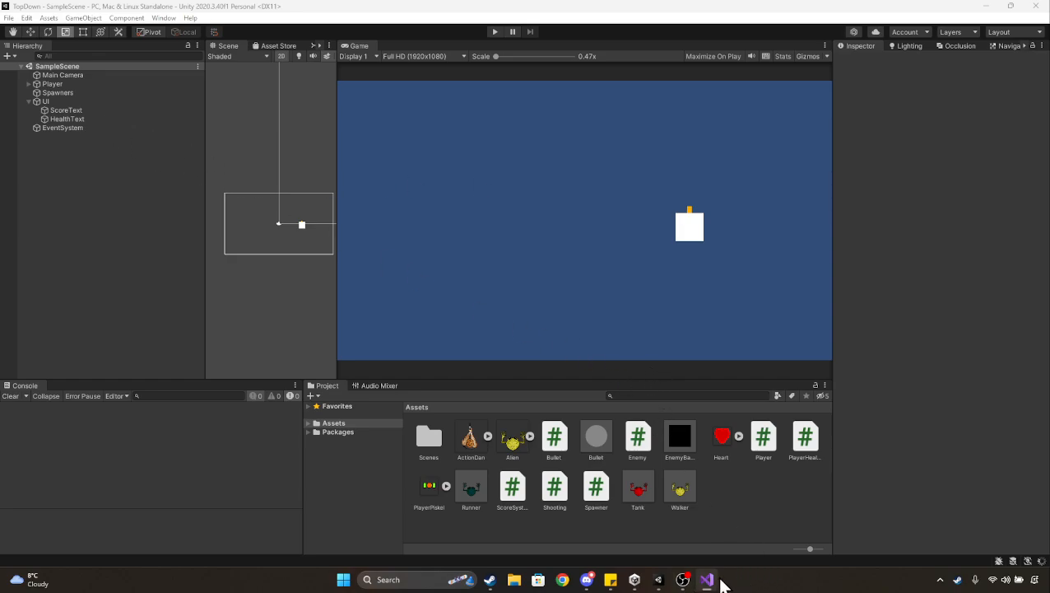
Step: Review the enemy rotation code in Enemy.cs in Visual Studio and return to Unity
mouse_move(712, 581)
left_click(729, 527)
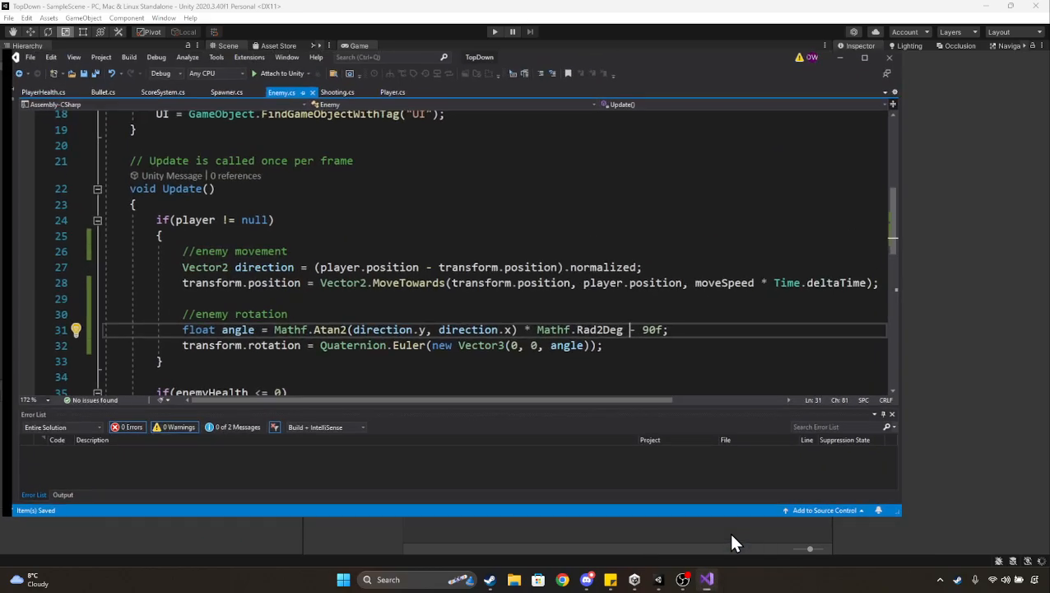
left_click(822, 340)
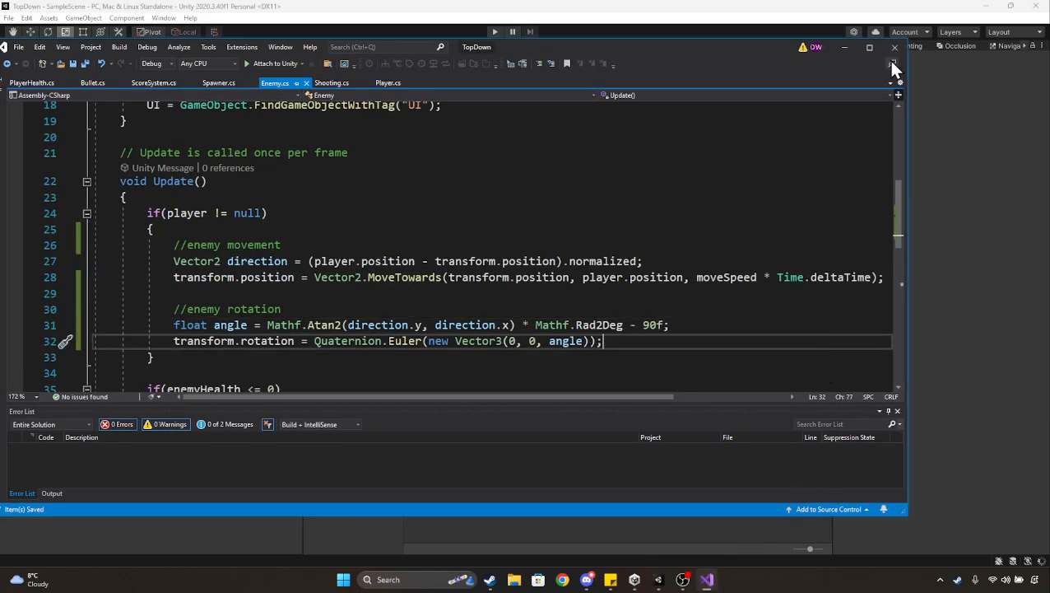
left_click(952, 206)
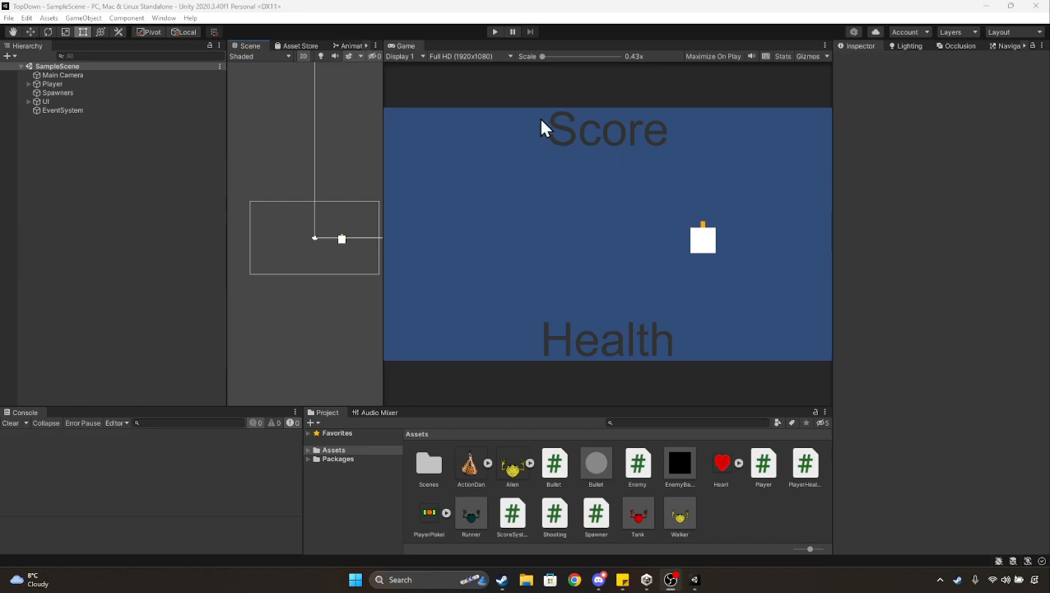
Step: Run the game and move the player around to check which way the approaching aliens face
left_click(495, 31)
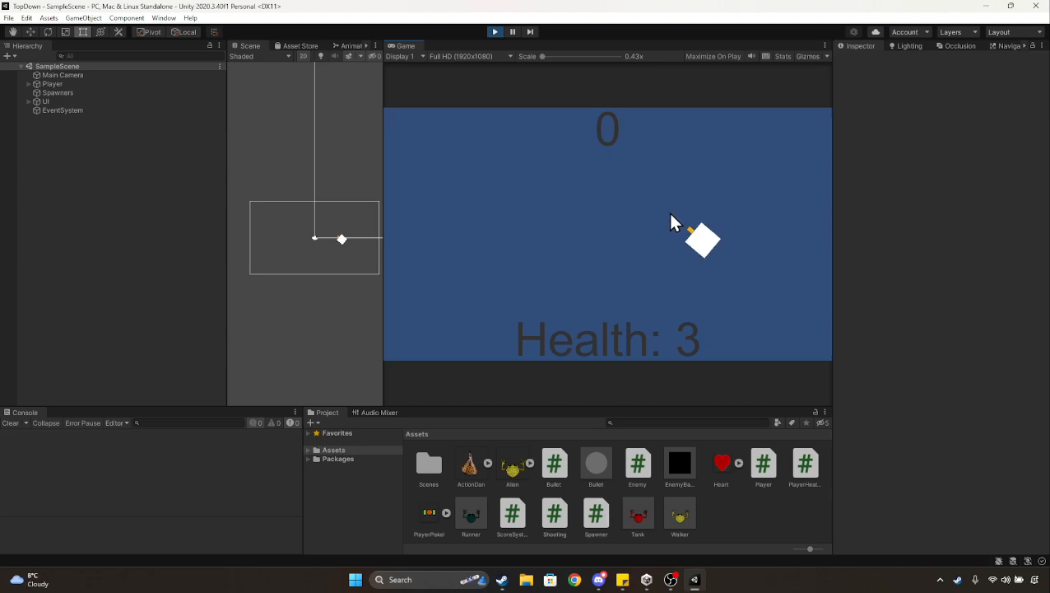
key("a")
key("a")
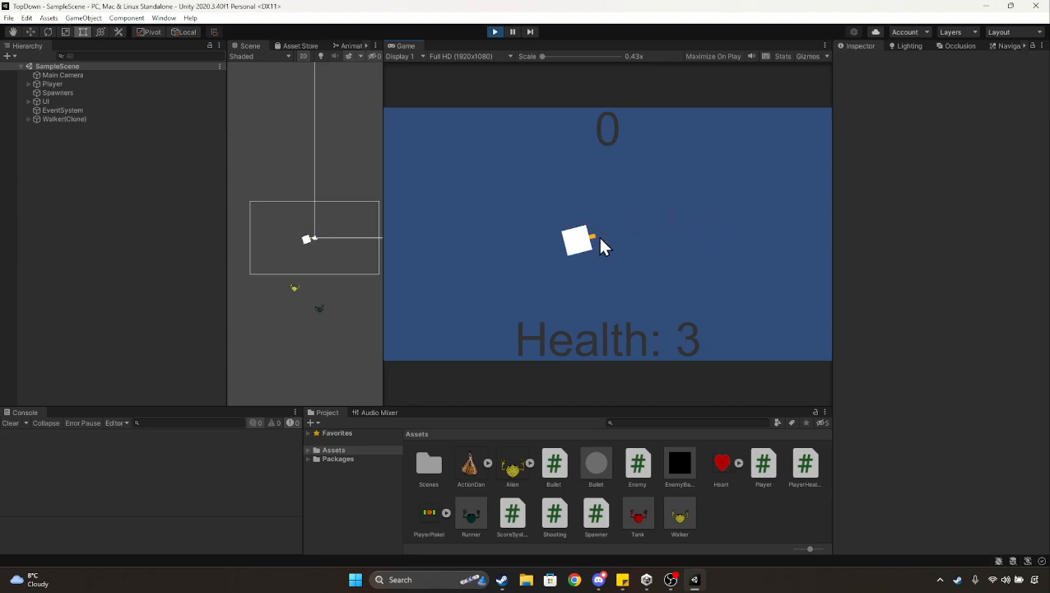
key("s")
key("d")
key("w")
key("w")
key("a")
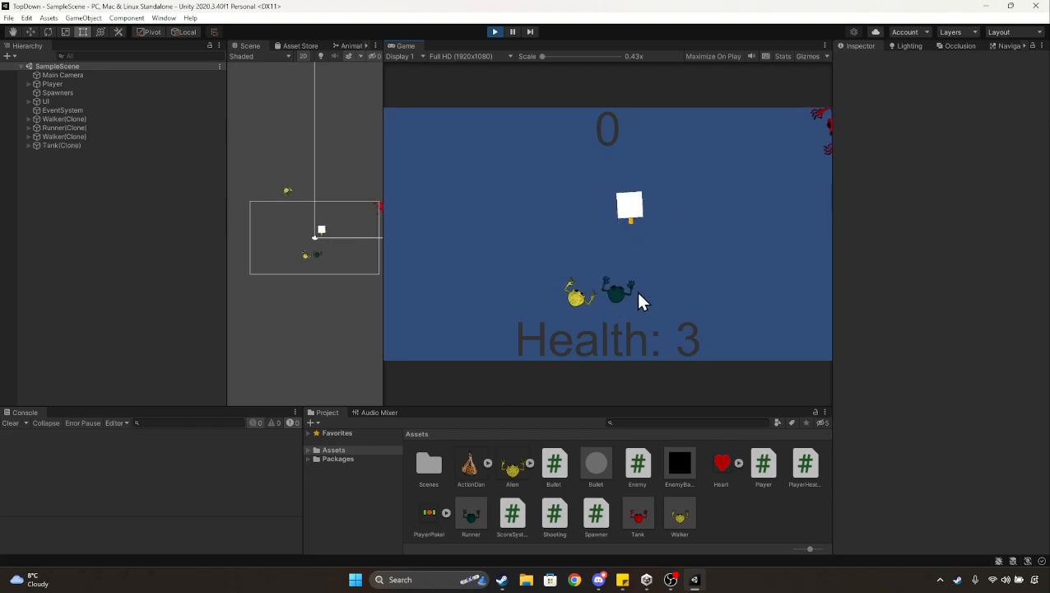
Step: Playtest the combat by dodging and shooting the Walker, Runner and Tank aliens coming from all sides
left_click(605, 245)
left_click(564, 221)
key("s")
left_click(503, 167)
key("d")
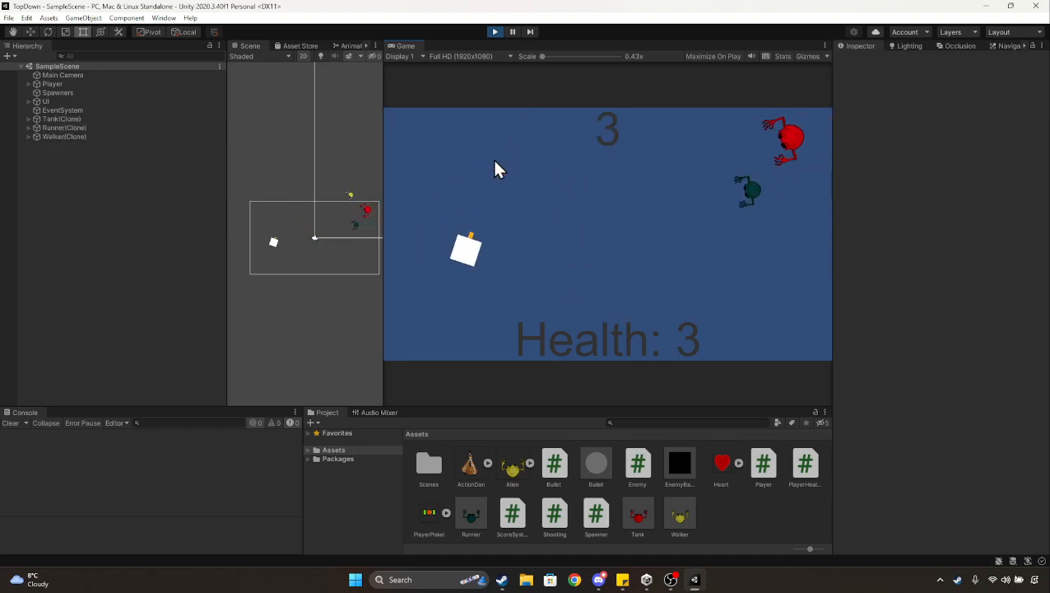
key("w")
left_click(668, 212)
key("s")
left_click(644, 133)
key("a")
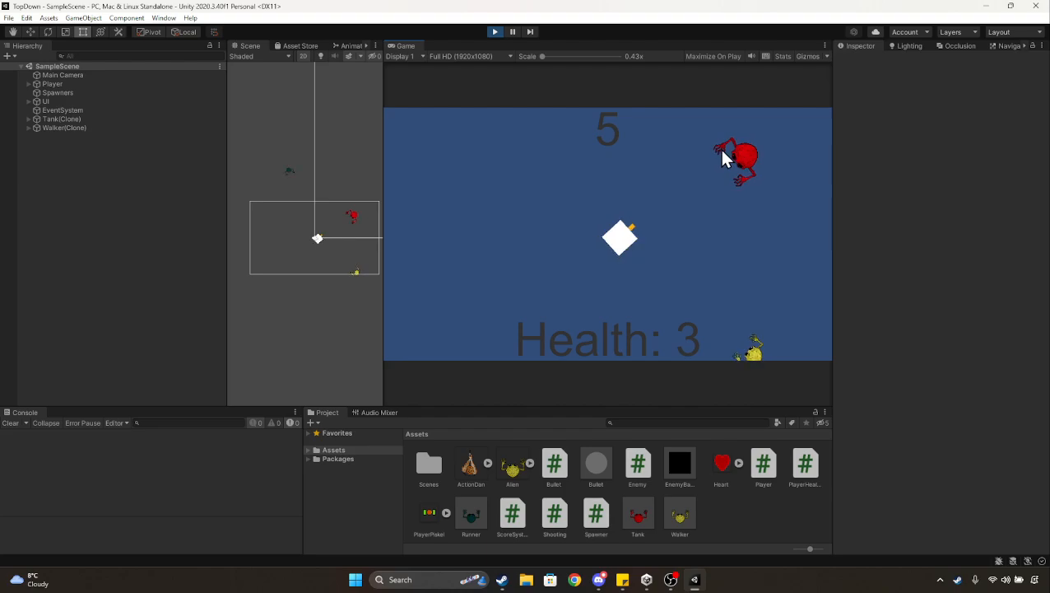
key("w")
left_click(733, 153)
left_click(730, 162)
key("s")
left_click(717, 163)
key("a")
left_click(548, 187)
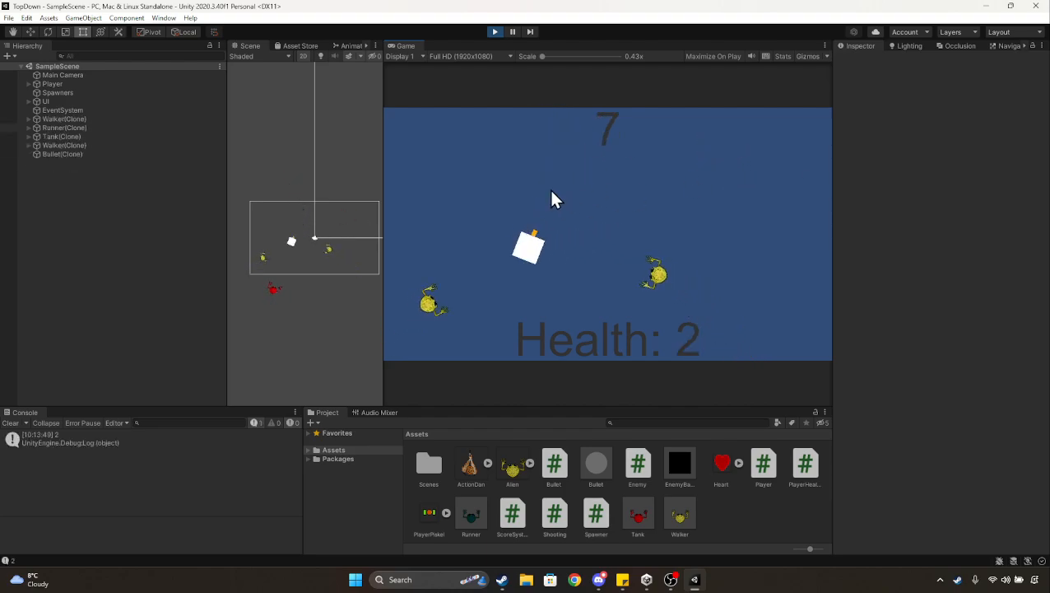
key("d")
key("w")
left_click(626, 271)
key("s")
left_click(517, 266)
key("a")
key("w")
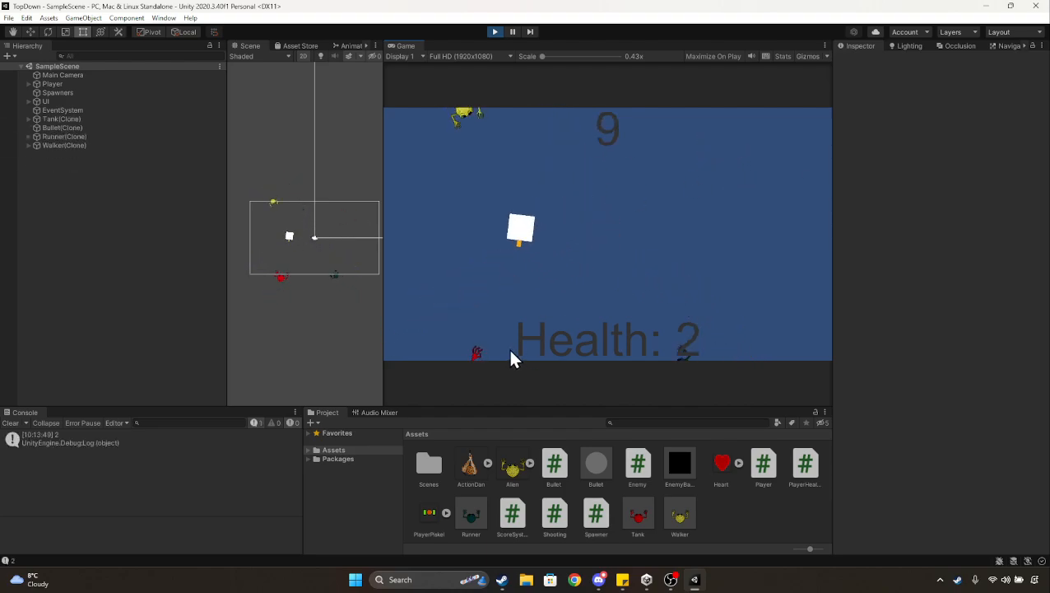
key("s")
left_click(501, 344)
key("d")
left_click(560, 314)
key("w")
left_click(581, 270)
key("s")
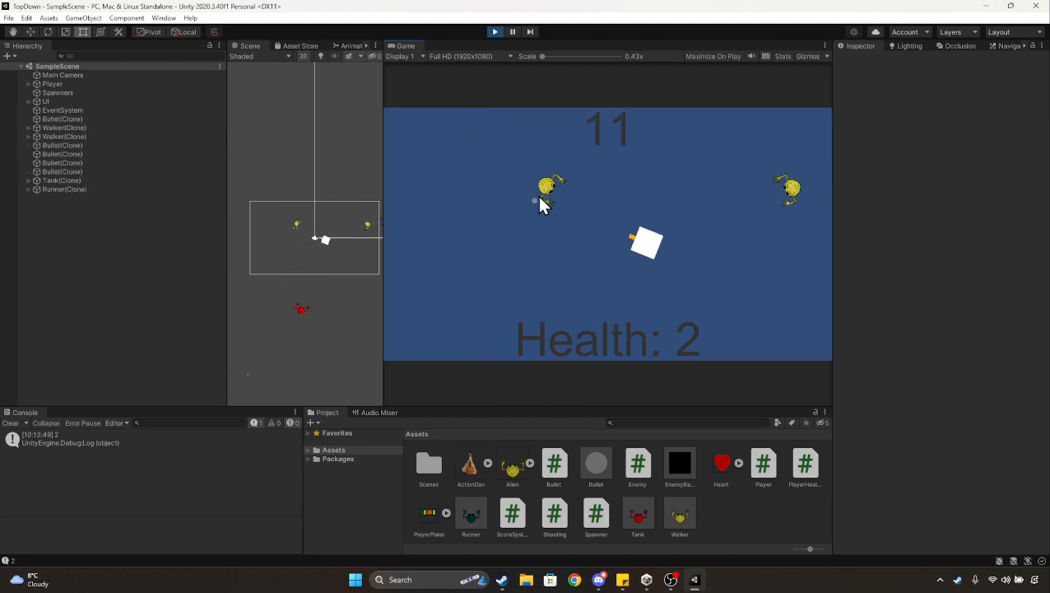
left_click(536, 193)
key("a")
key("w")
left_click(731, 207)
key("d")
left_click(733, 210)
key("s")
key("a")
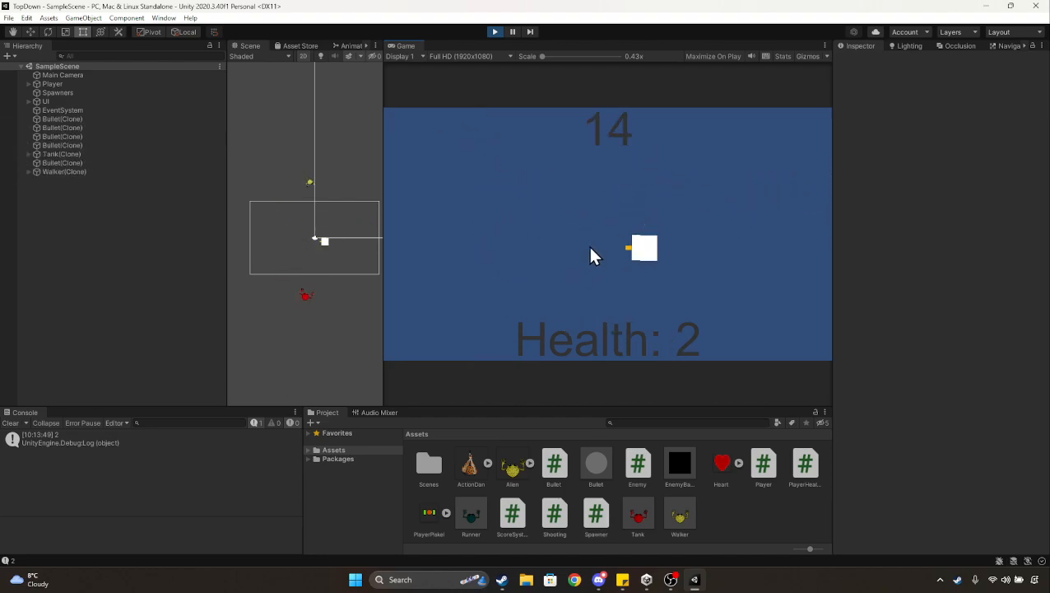
key("w")
key("d")
key("s")
left_click(599, 132)
key("a")
key("w")
key("d")
left_click(731, 287)
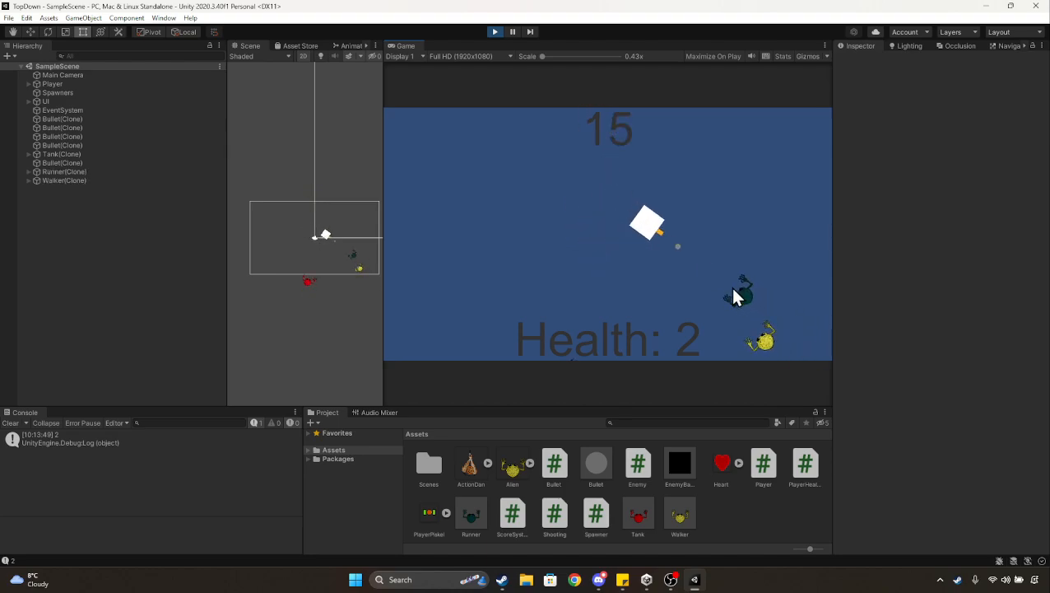
key("s")
left_click(739, 312)
key("a")
key("w")
left_click(610, 342)
left_click(608, 339)
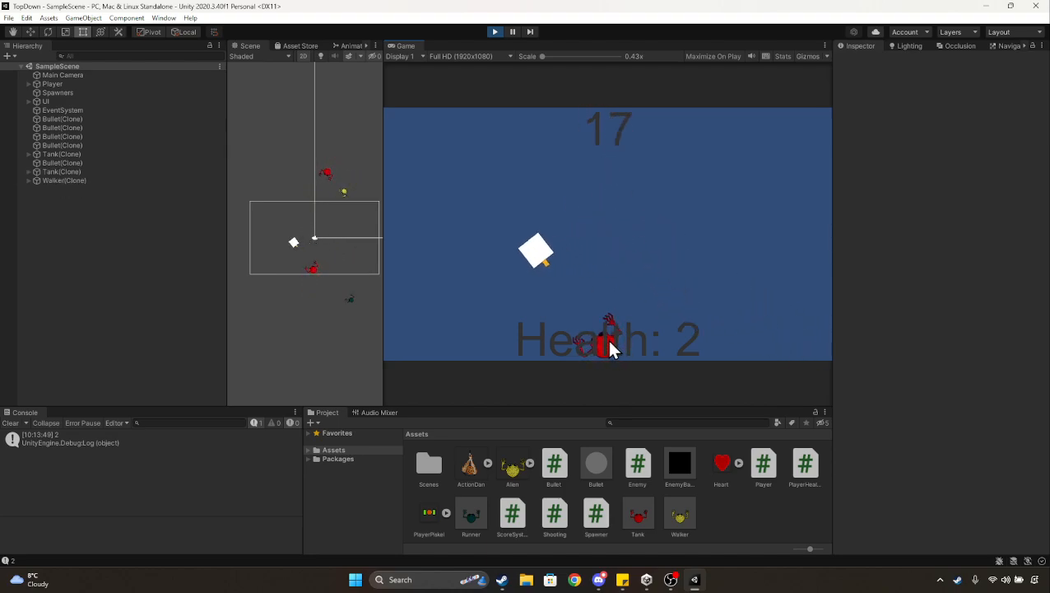
key("s")
key("d")
key("w")
left_click(640, 157)
key("d")
key("s")
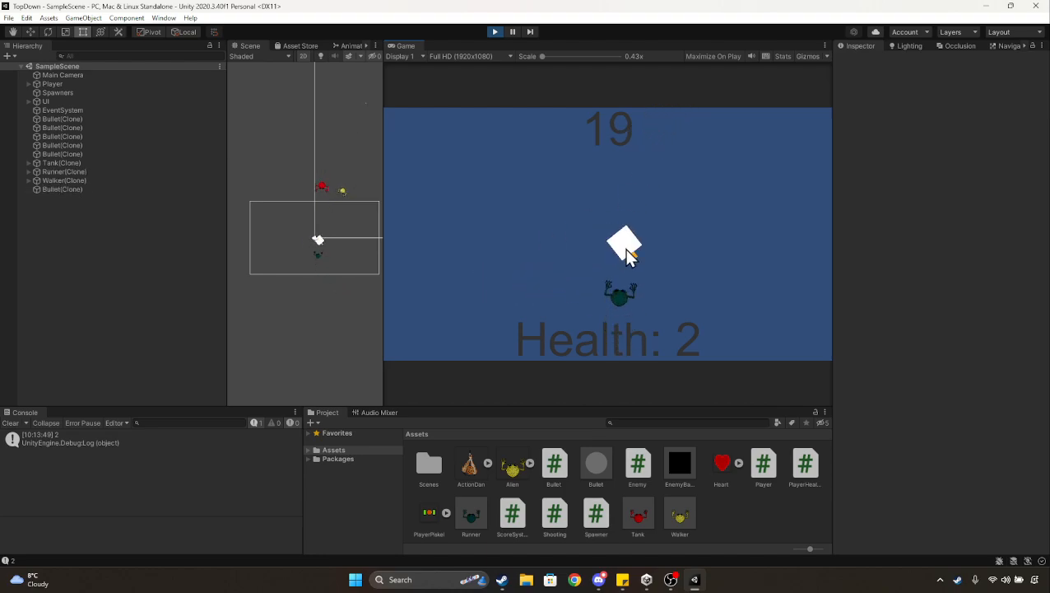
key("w")
key("a")
left_click(638, 245)
key("s")
left_click(651, 144)
left_click(644, 138)
key("d")
key("w")
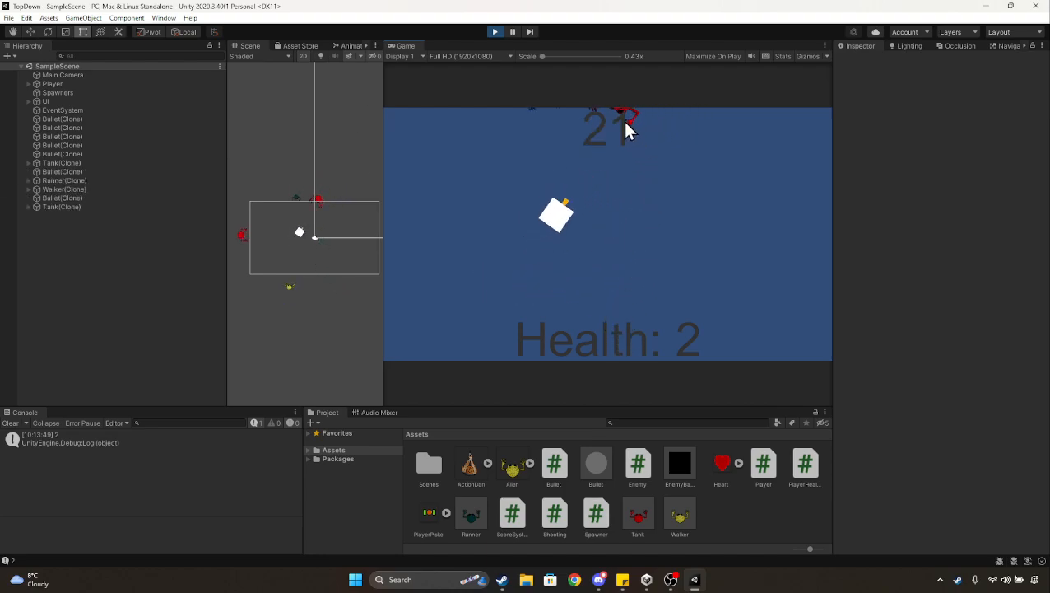
key("s")
left_click(623, 120)
key("d")
left_click(584, 176)
key("w")
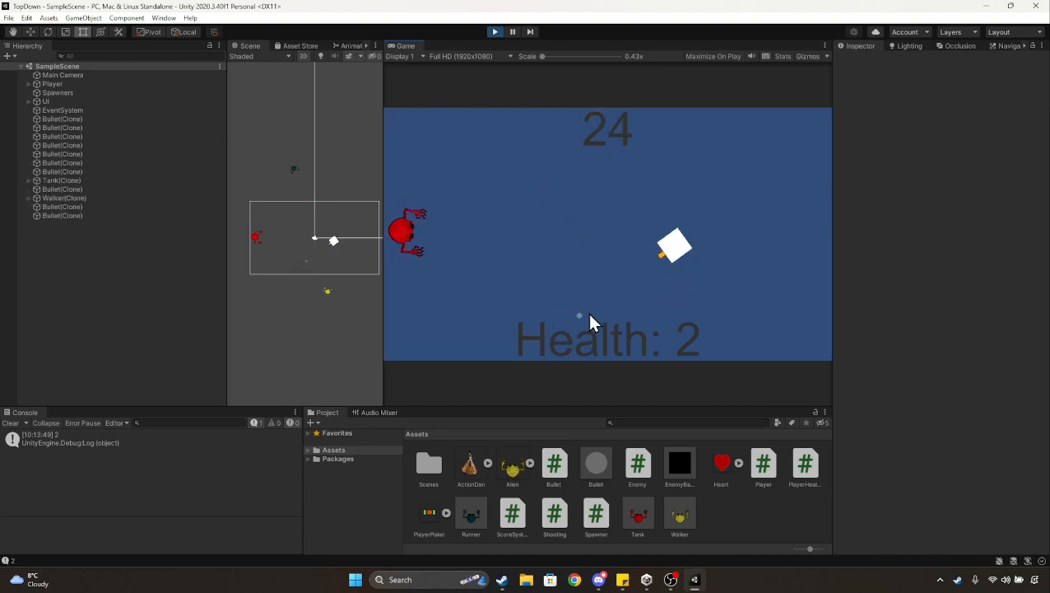
key("a")
key("d")
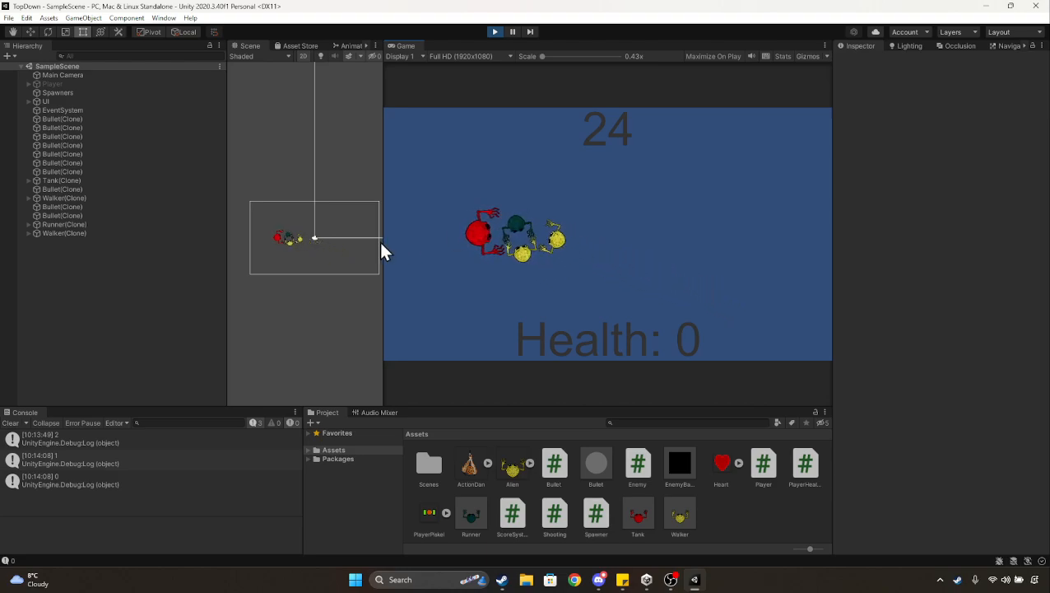
Step: Widen the Game view and stop the playtest
left_click_drag(382, 247, 312, 281)
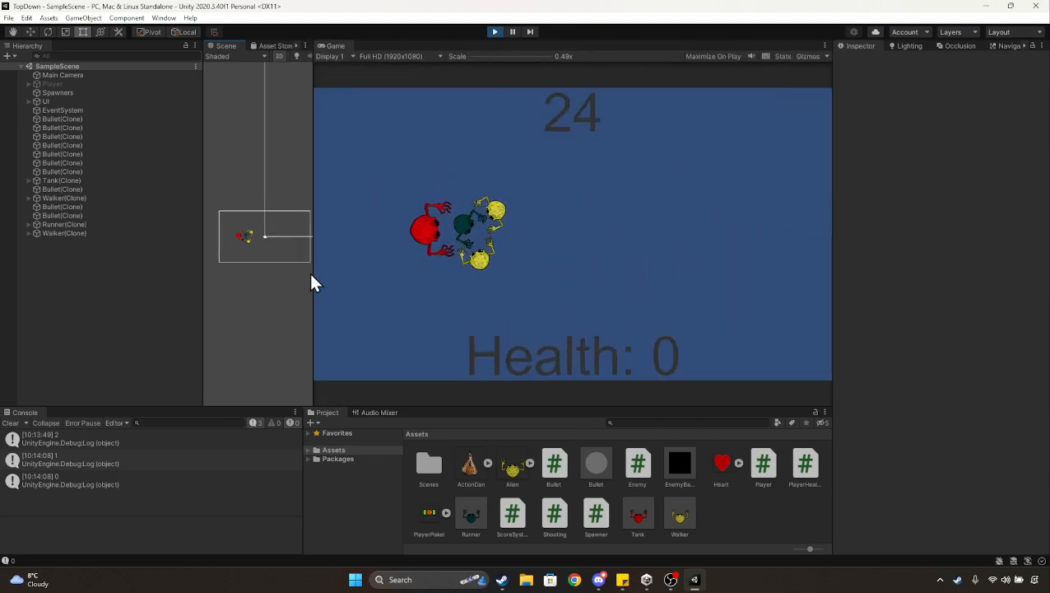
left_click(495, 32)
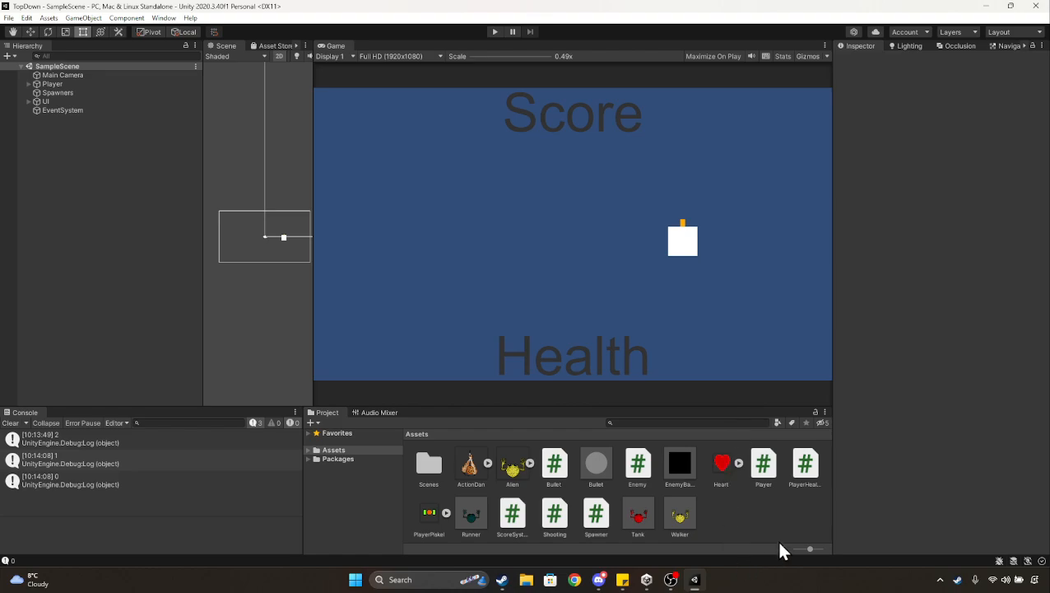